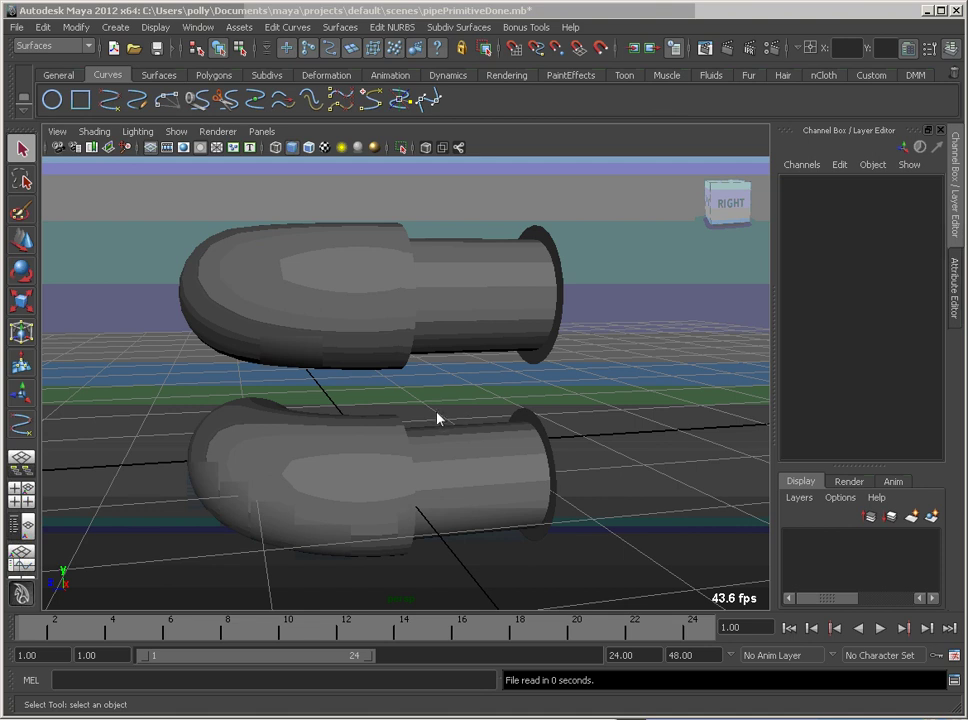
Show the Outliner beside the perspective view and hide the lower pipe's NURBS surfaces and offset curve
{"action": "left_click", "coordinate": [21, 522]}
{"action": "left_click_drag", "start_coordinate": [192, 453], "coordinate": [218, 443]}
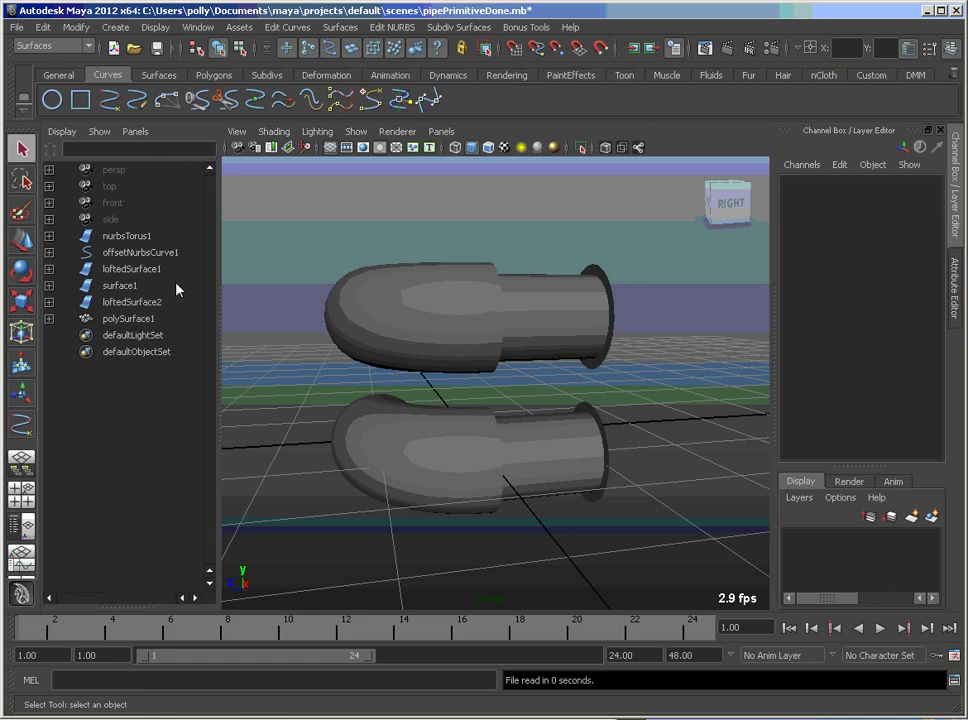
{"action": "left_click_drag", "start_coordinate": [280, 548], "coordinate": [440, 405]}
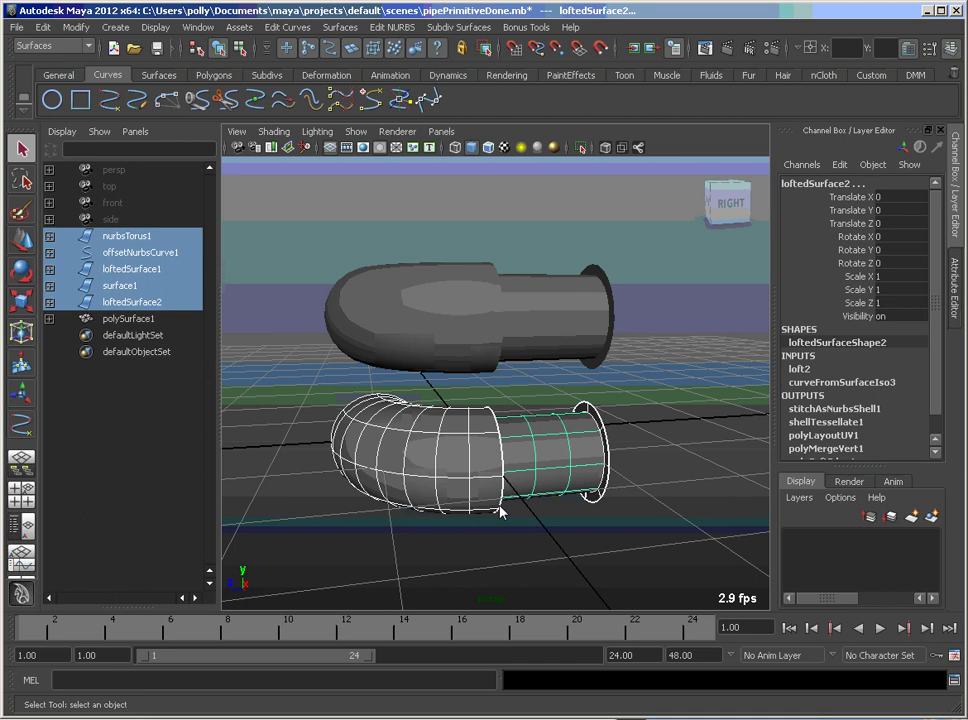
{"action": "key", "text": "ctrl+h"}
Set the Translate Y of the polygon pipe polySurface1 to 0
{"action": "left_click", "coordinate": [580, 322]}
{"action": "double_click", "coordinate": [899, 211]}
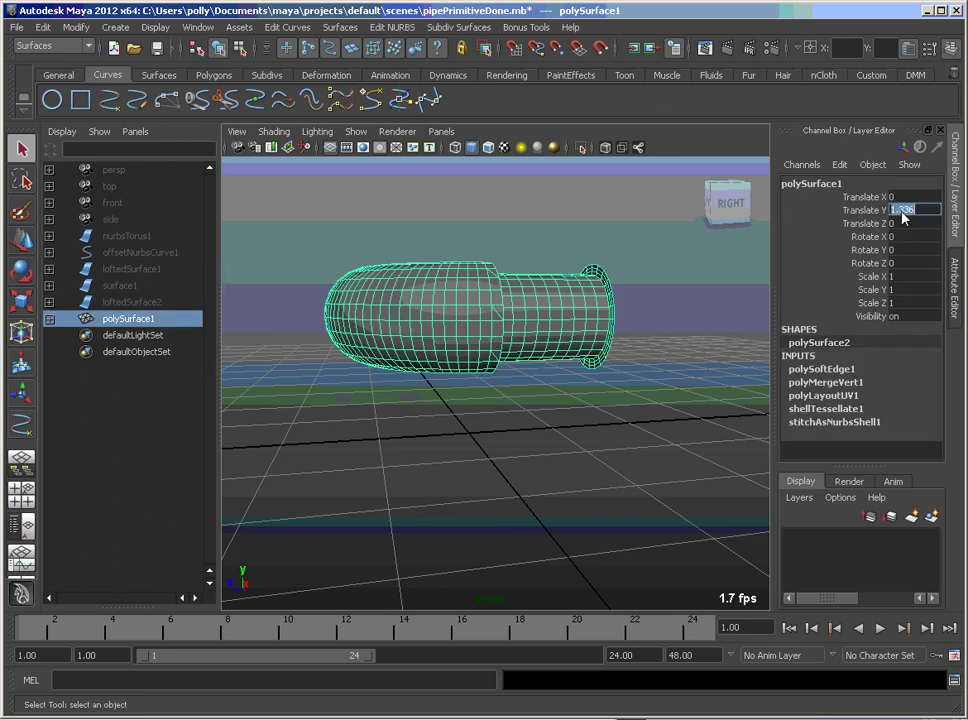
{"action": "type", "text": "0"}
{"action": "key", "text": "Return"}
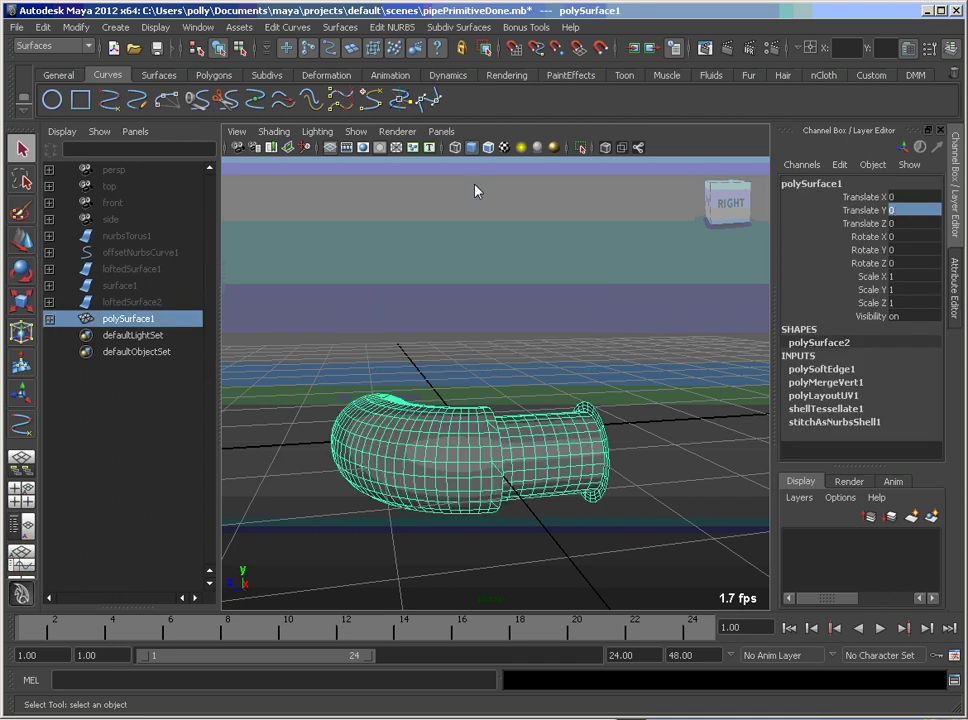
Create an advanced asset named pipePrimitive from the polygon pipe, with connected nodes and shape hierarchy included
{"action": "left_click", "coordinate": [241, 28]}
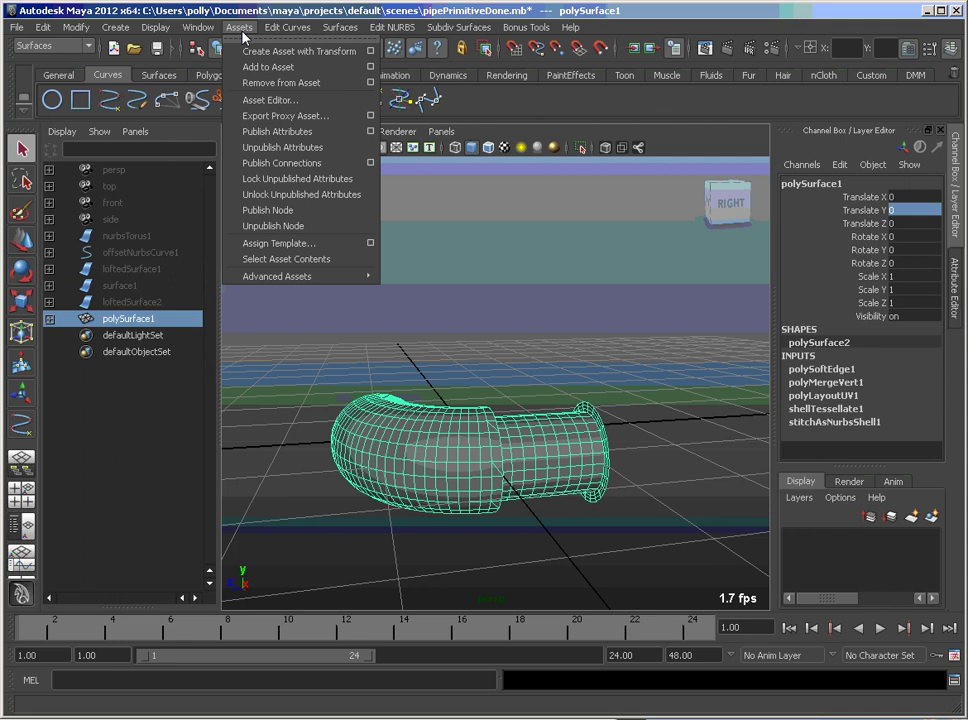
{"action": "mouse_move", "coordinate": [337, 278]}
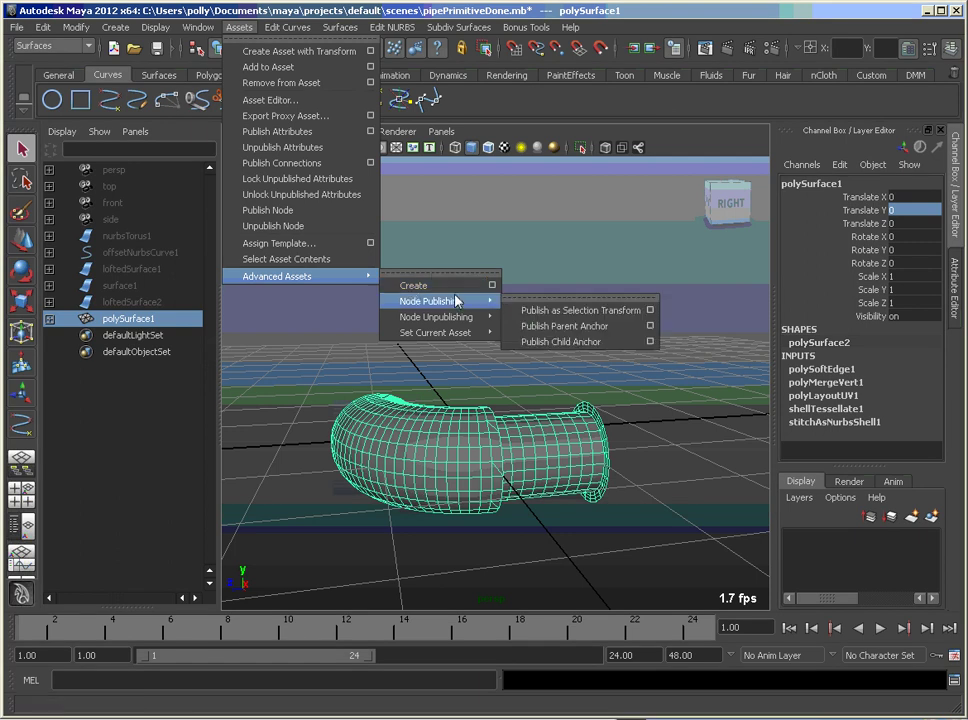
{"action": "left_click", "coordinate": [492, 286]}
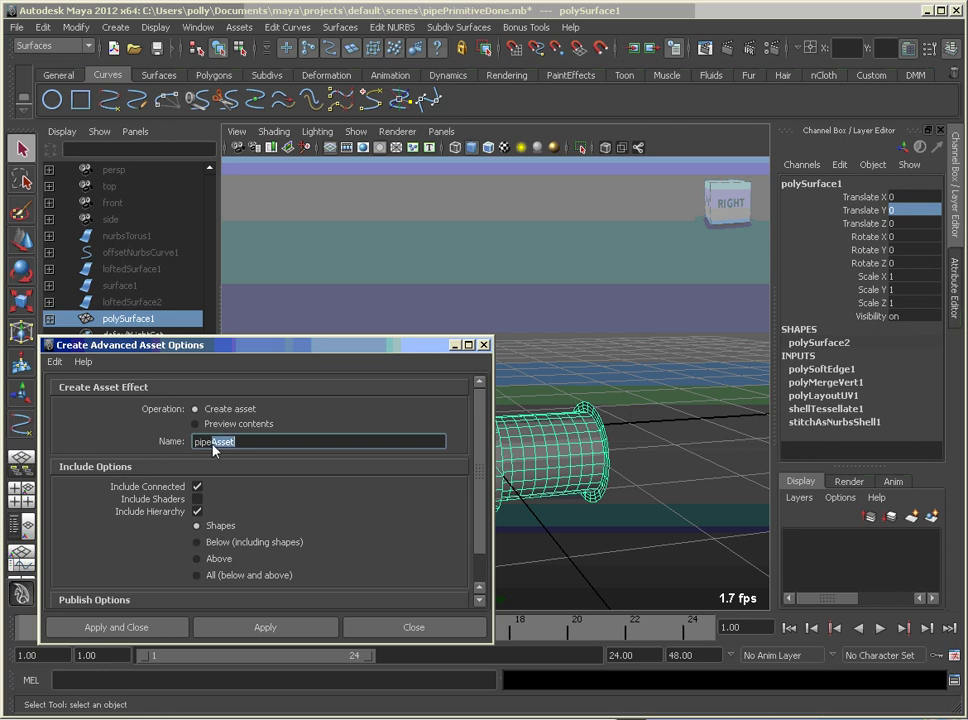
{"action": "type", "text": "ve"}
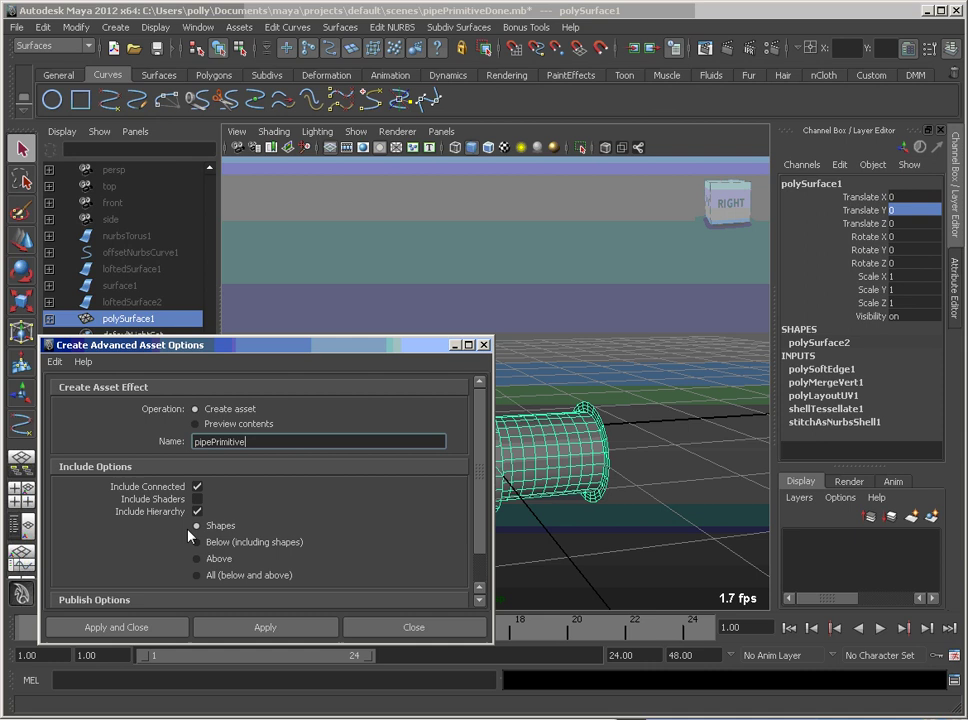
{"action": "left_click", "coordinate": [140, 627]}
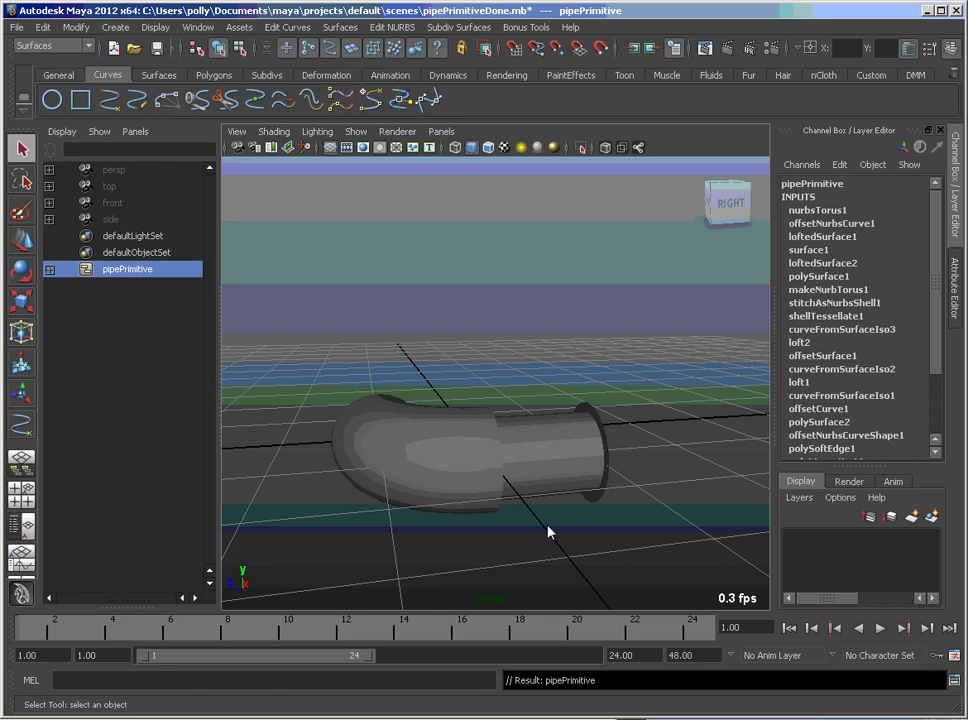
Examine the nodes inside the pipePrimitive asset with non-DAG nodes listed, and restore the collapsed DAG-only listing
{"action": "left_click", "coordinate": [49, 269]}
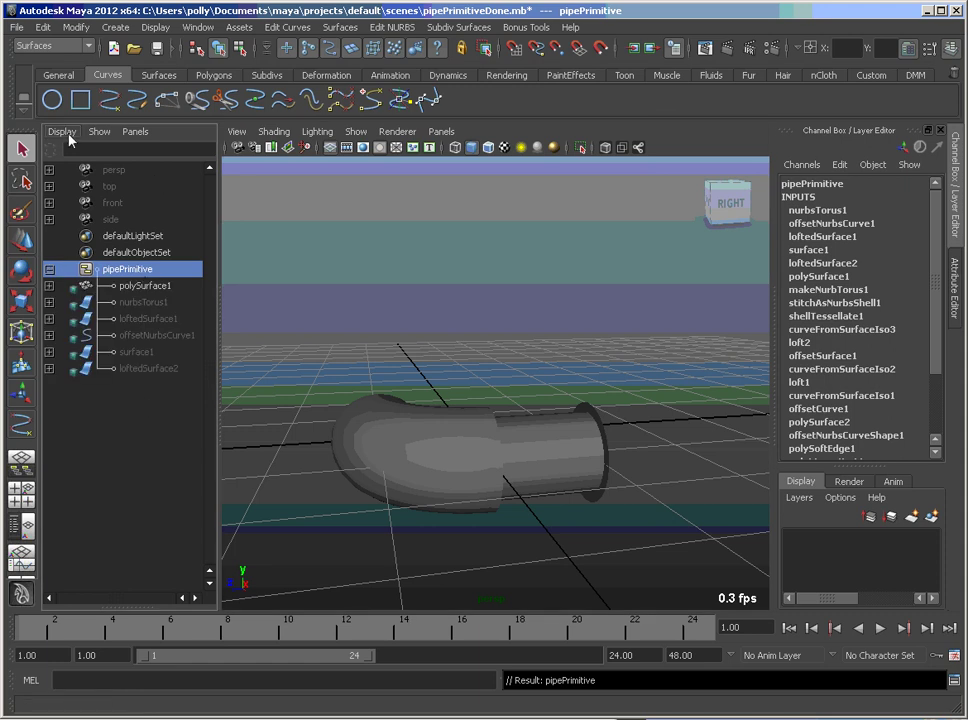
{"action": "left_click", "coordinate": [62, 131]}
{"action": "left_click", "coordinate": [62, 156]}
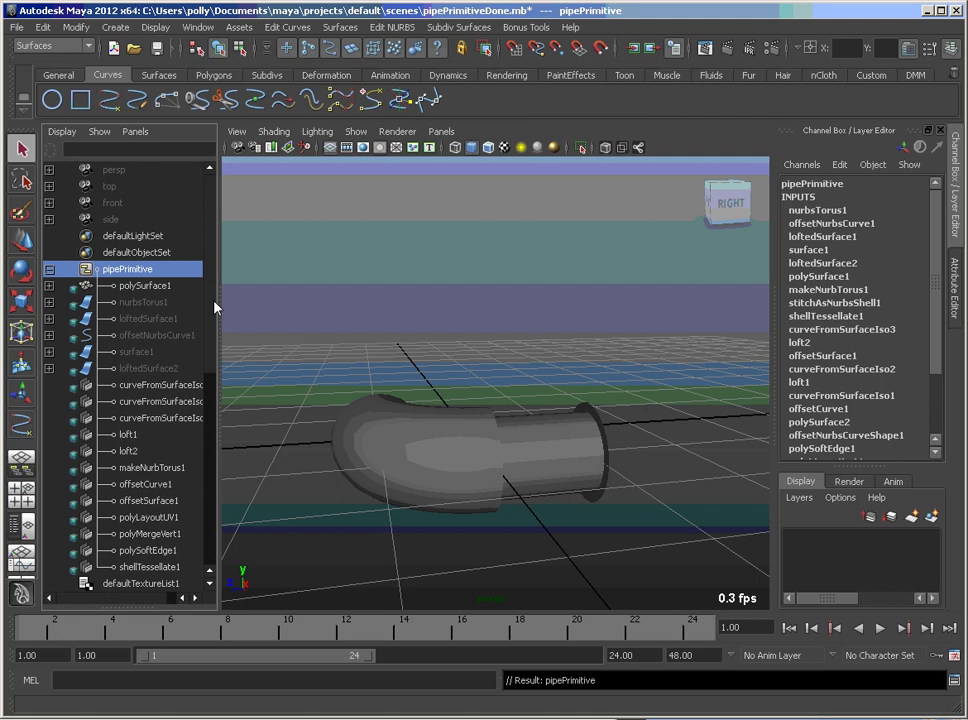
{"action": "scroll", "coordinate": [213, 308], "scroll_direction": "down", "scroll_amount": 5}
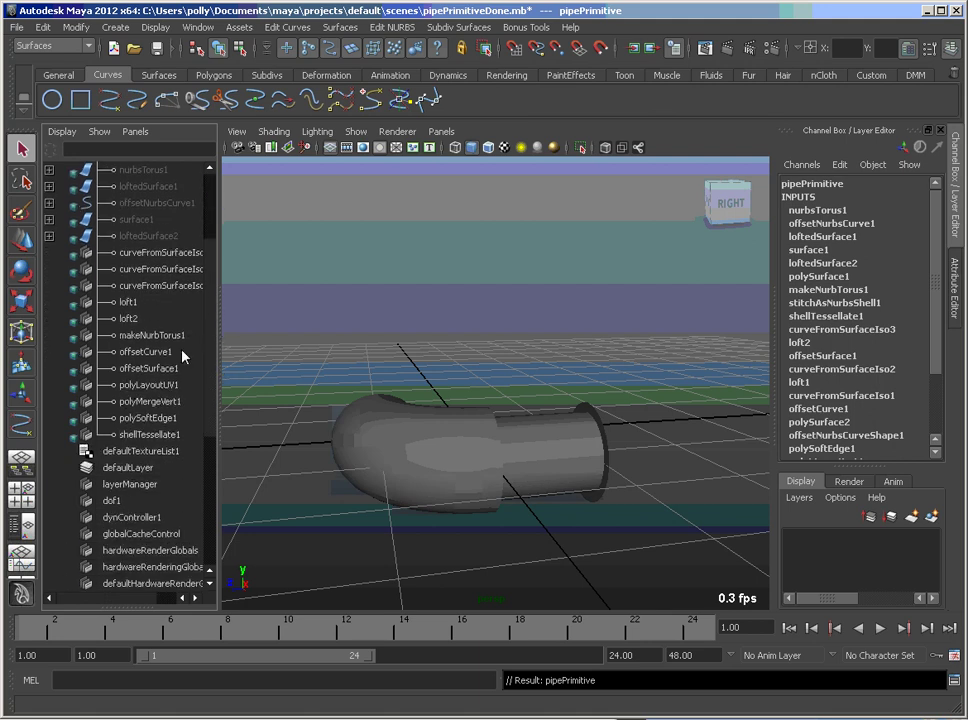
{"action": "scroll", "coordinate": [213, 406], "scroll_direction": "up", "scroll_amount": 5}
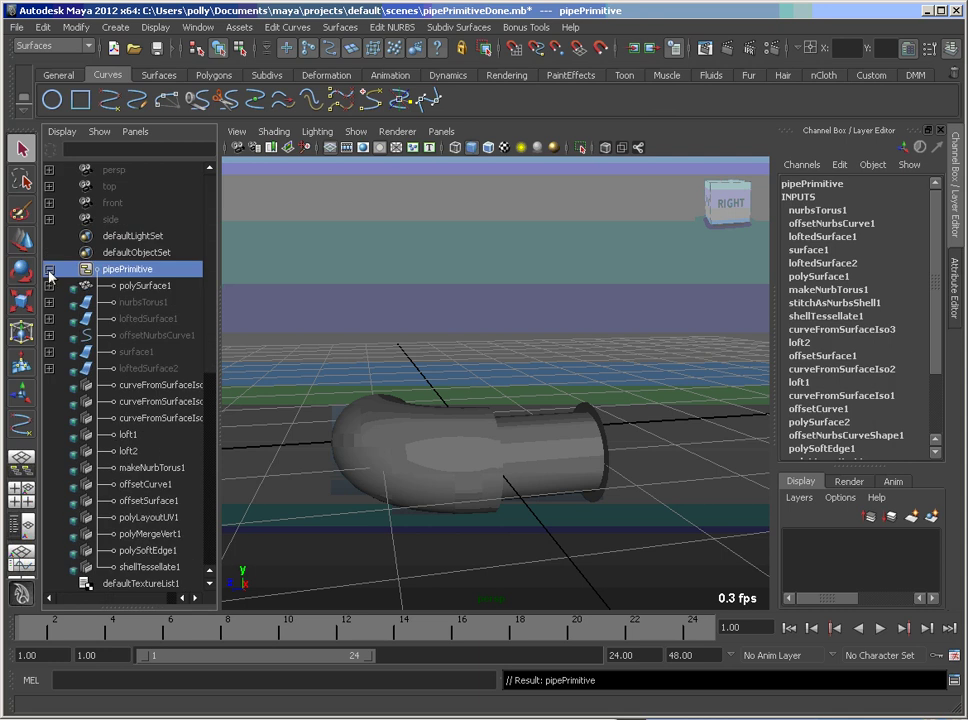
{"action": "left_click", "coordinate": [49, 269]}
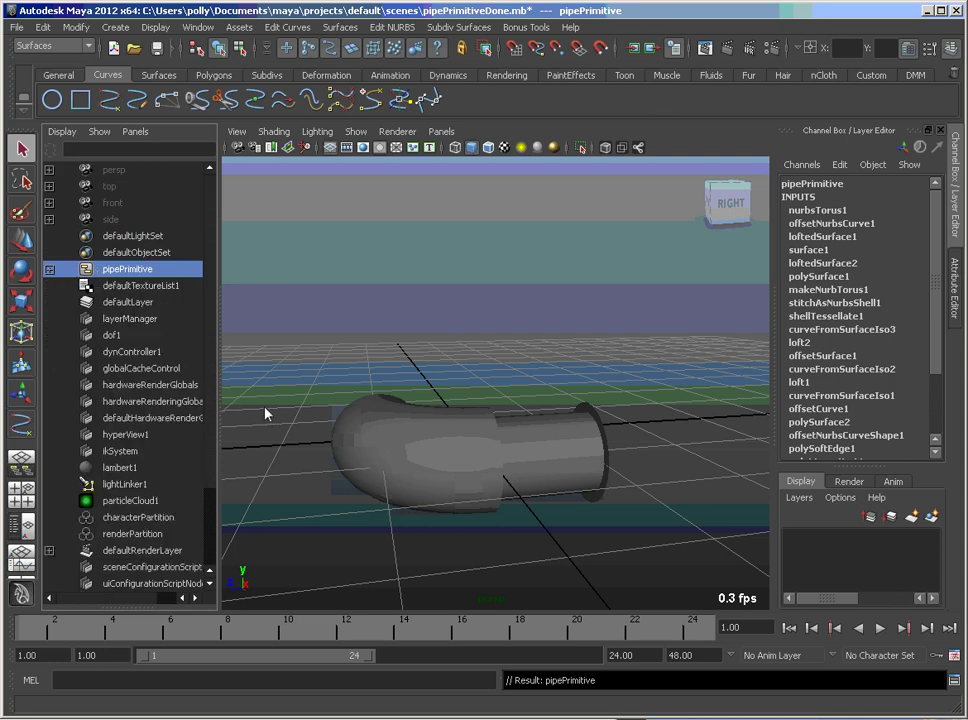
{"action": "left_click", "coordinate": [67, 134]}
{"action": "left_click", "coordinate": [100, 154]}
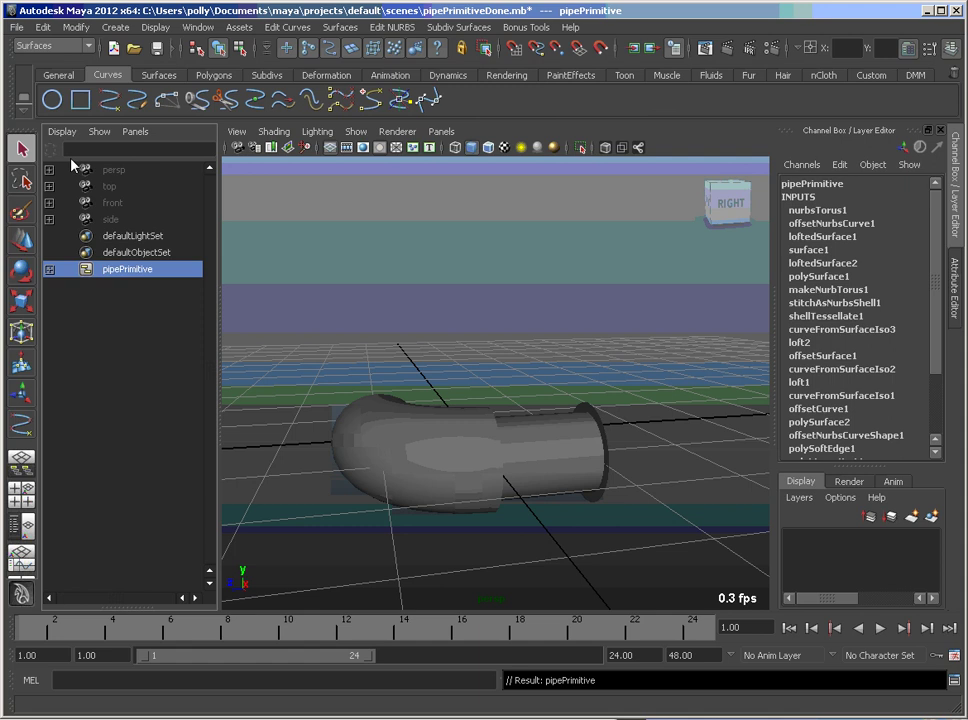
Publish polySurface1 as the asset's selection transform, with Parent and Child Anchor enabled
{"action": "left_click", "coordinate": [471, 458]}
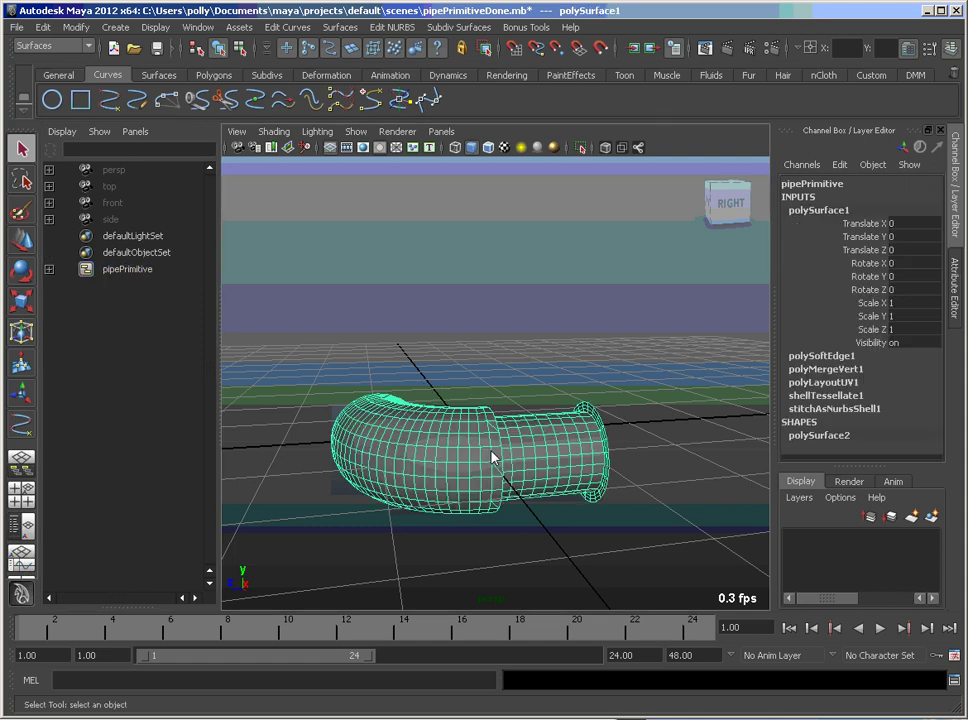
{"action": "left_click", "coordinate": [245, 31]}
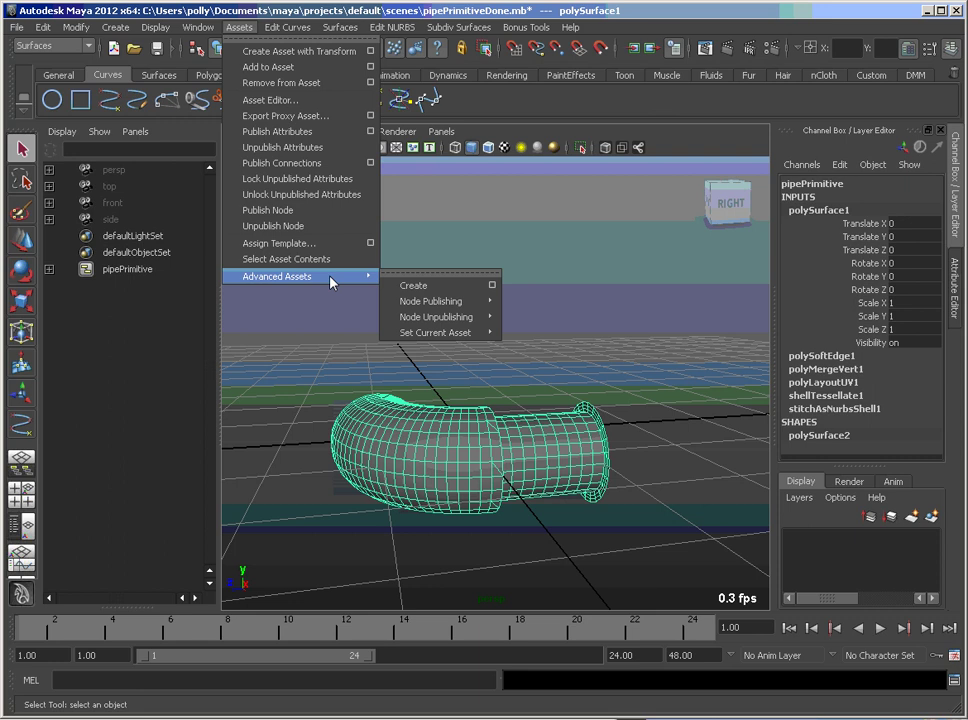
{"action": "mouse_move", "coordinate": [435, 301]}
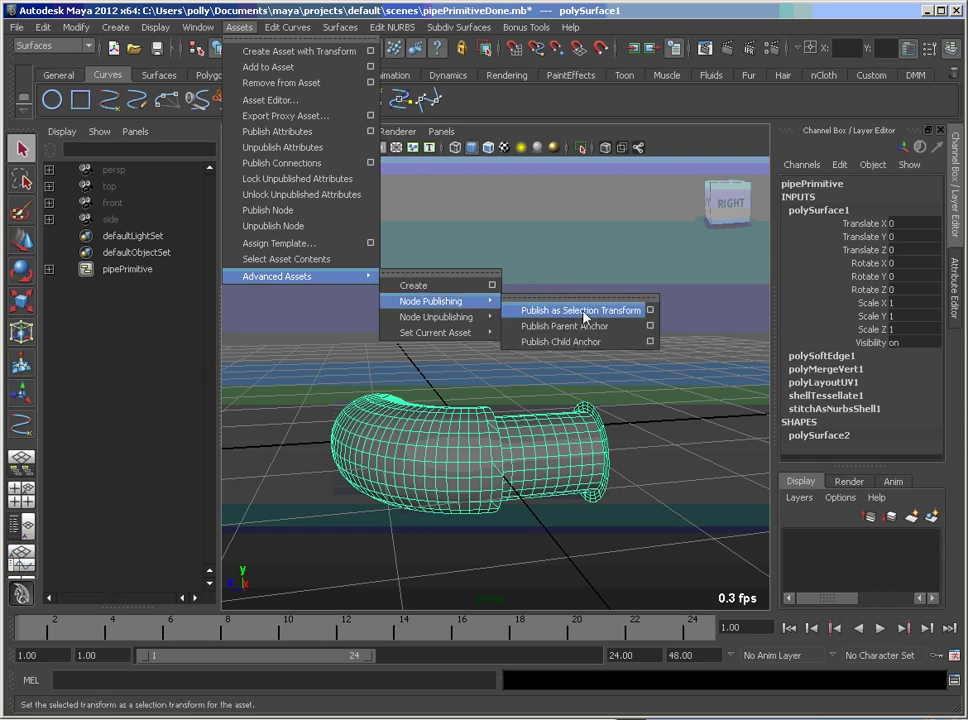
{"action": "left_click", "coordinate": [650, 310]}
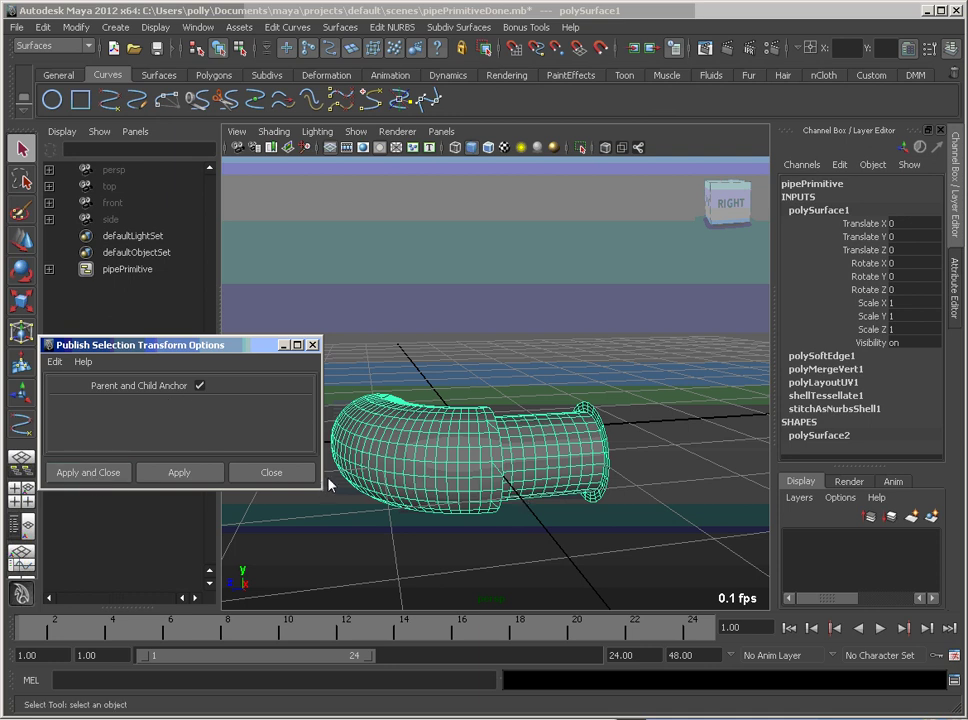
{"action": "left_click", "coordinate": [103, 477]}
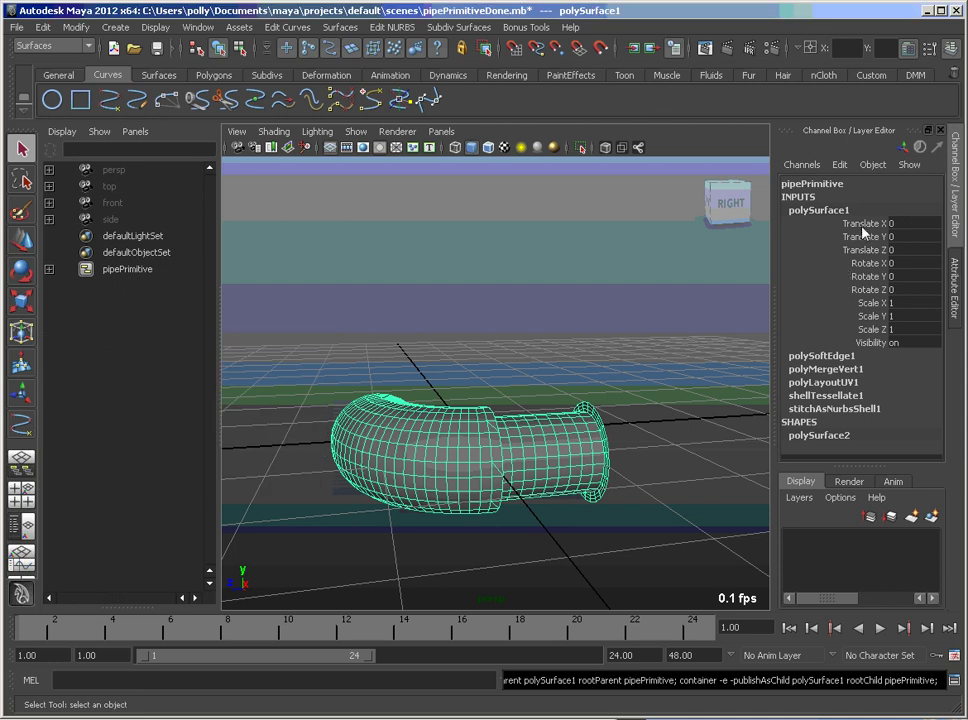
Publish polySurface1's translate, rotate, scale and visibility channels to the asset, adding a number to make names unique
{"action": "left_click_drag", "start_coordinate": [860, 223], "coordinate": [869, 345]}
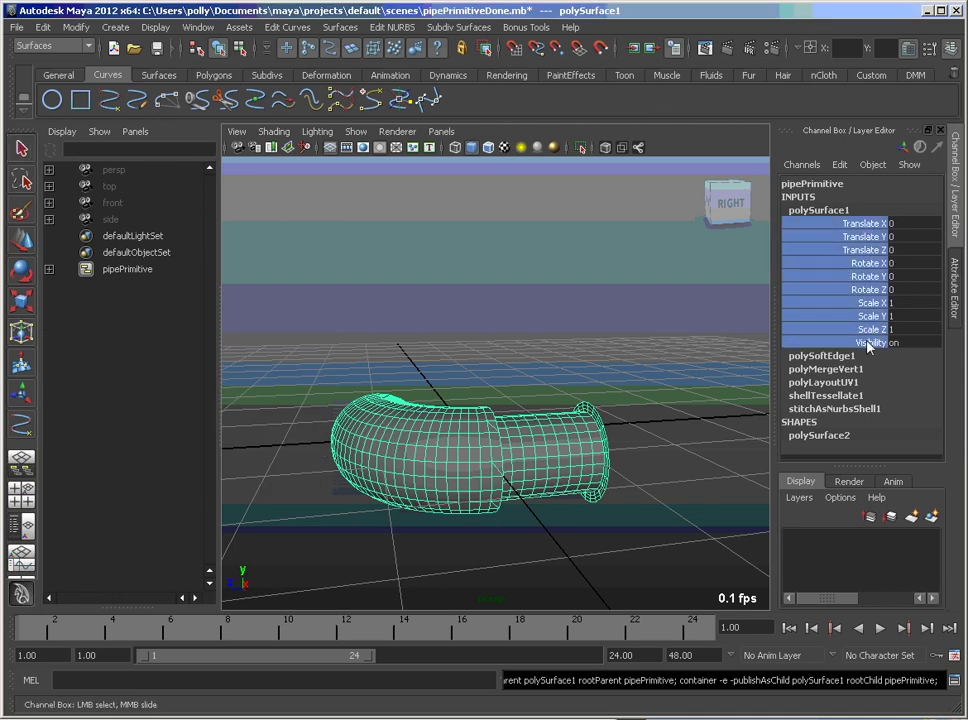
{"action": "right_click", "coordinate": [789, 276]}
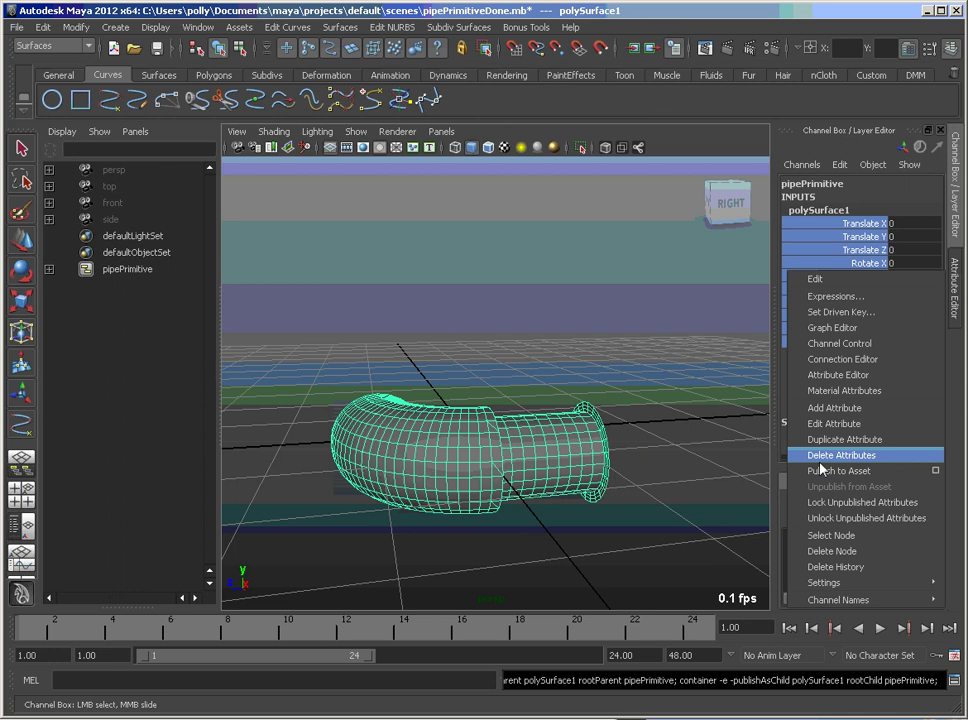
{"action": "left_click", "coordinate": [935, 471]}
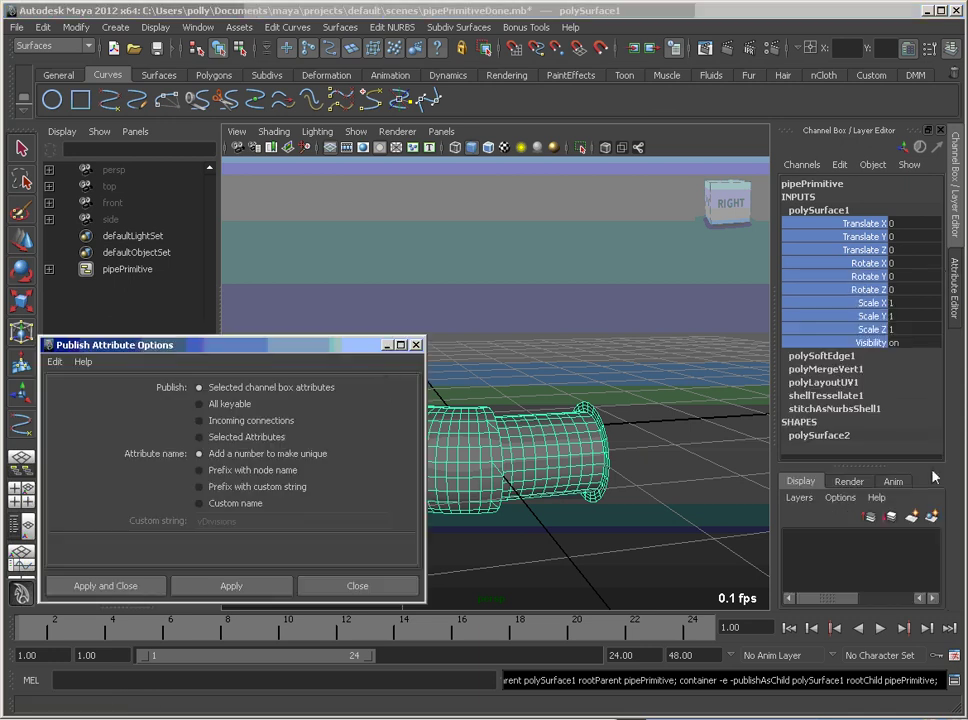
{"action": "left_click", "coordinate": [100, 582]}
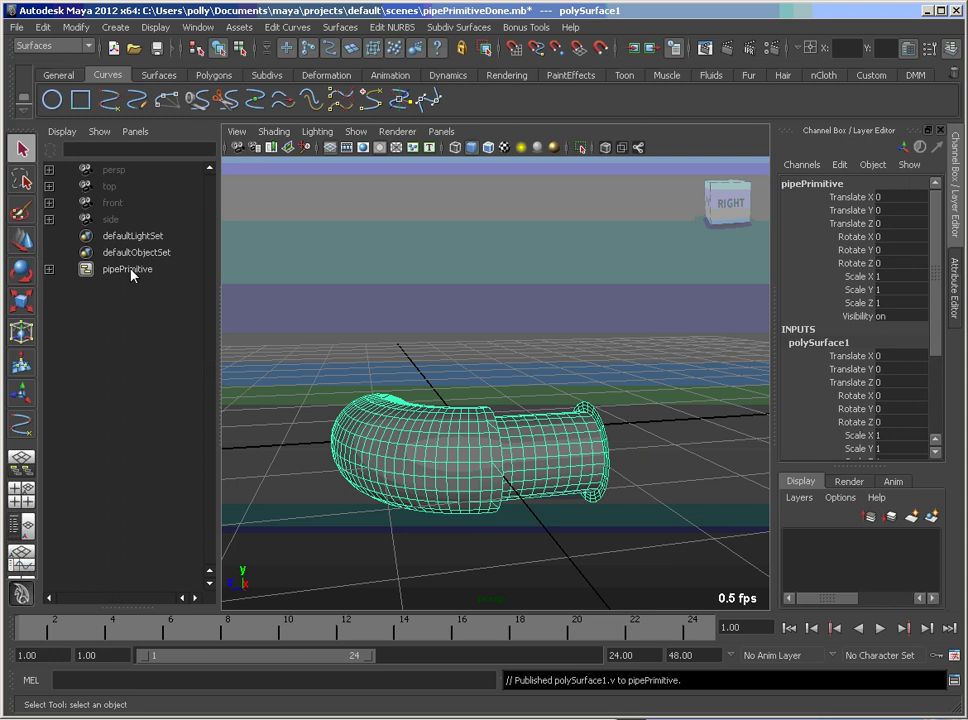
Graph the pipePrimitive asset's node network in a widened Node Editor, focusing on the torus creation node
{"action": "left_click", "coordinate": [130, 270]}
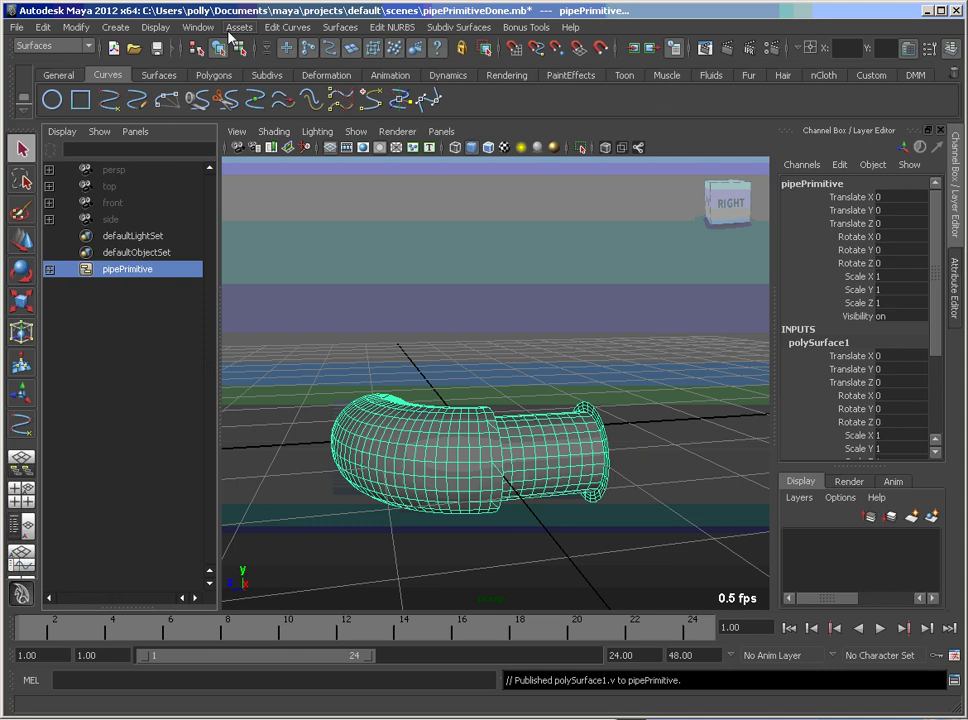
{"action": "left_click", "coordinate": [197, 27]}
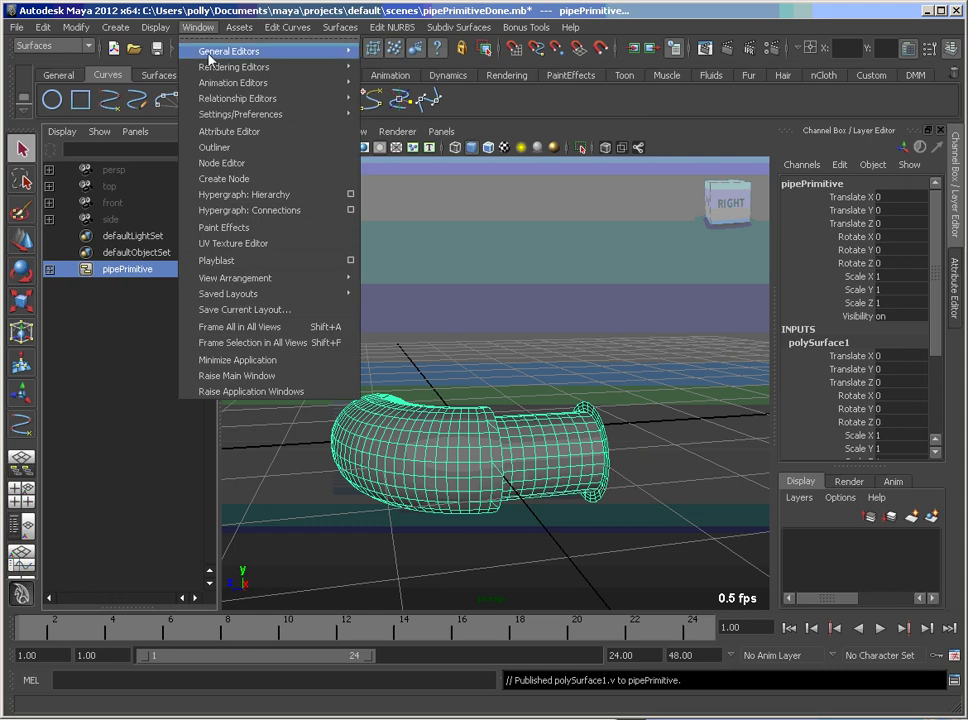
{"action": "left_click", "coordinate": [240, 166]}
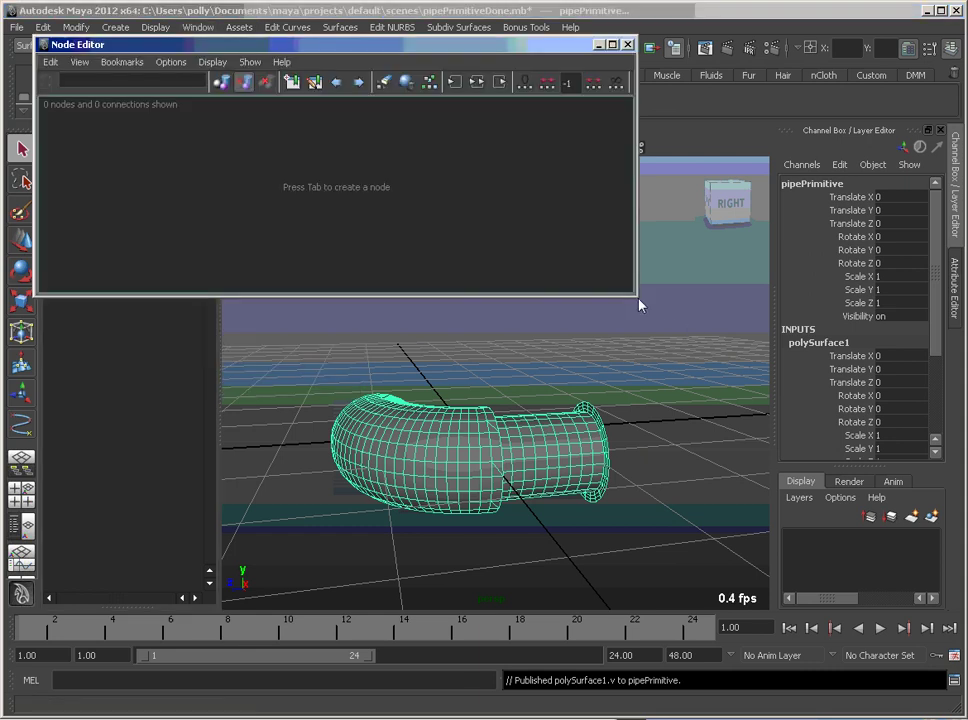
{"action": "left_click_drag", "start_coordinate": [634, 296], "coordinate": [779, 305]}
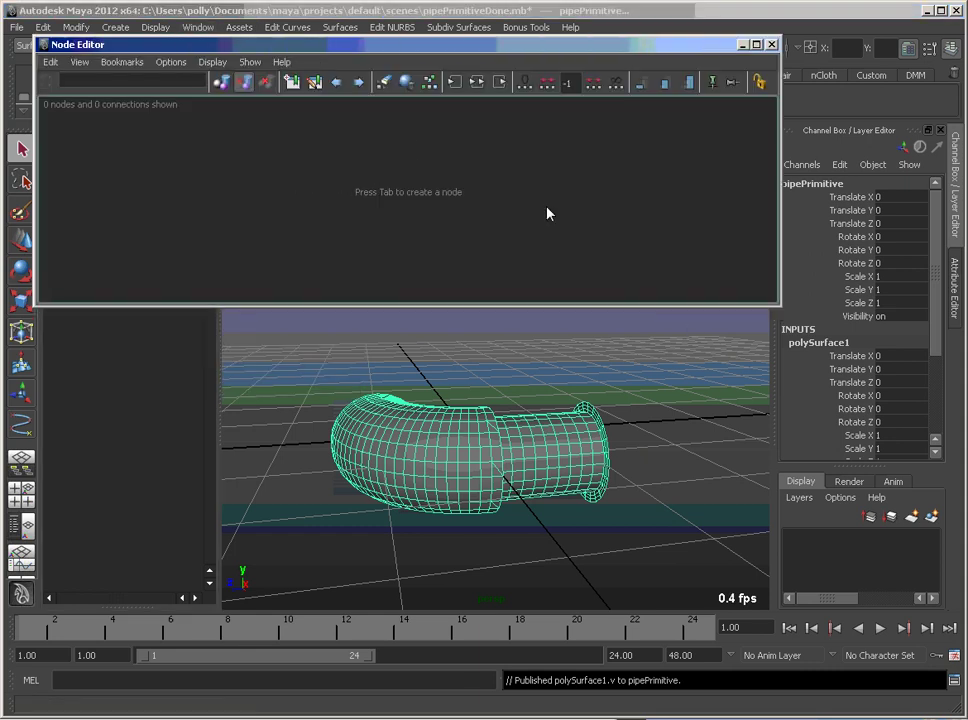
{"action": "left_click", "coordinate": [406, 82]}
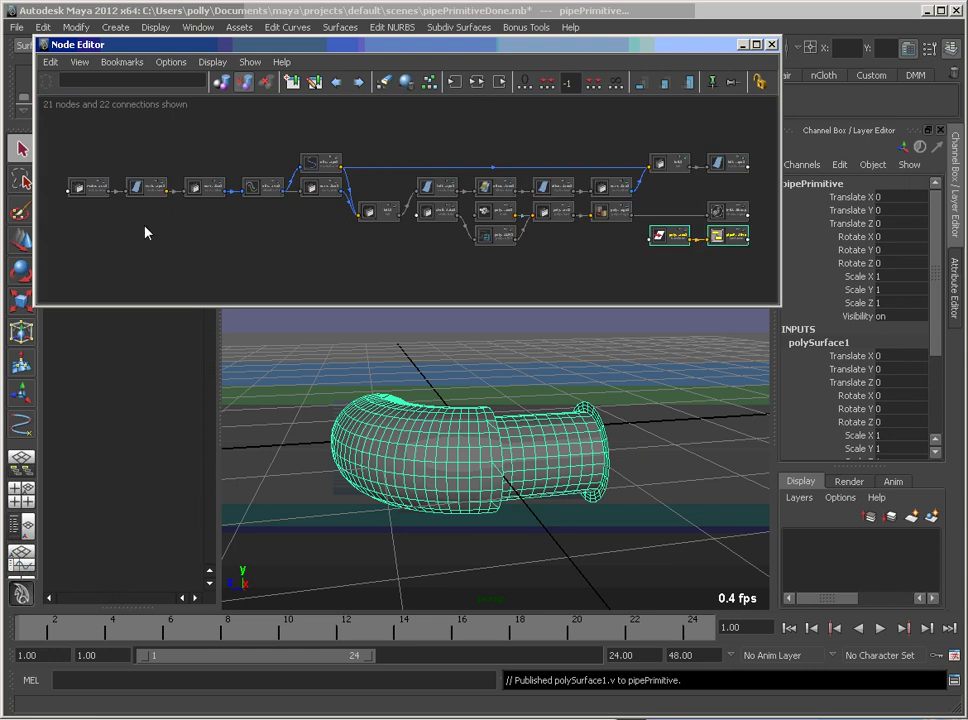
{"action": "right_click_drag", "start_coordinate": [145, 231], "coordinate": [549, 263], "text": "alt"}
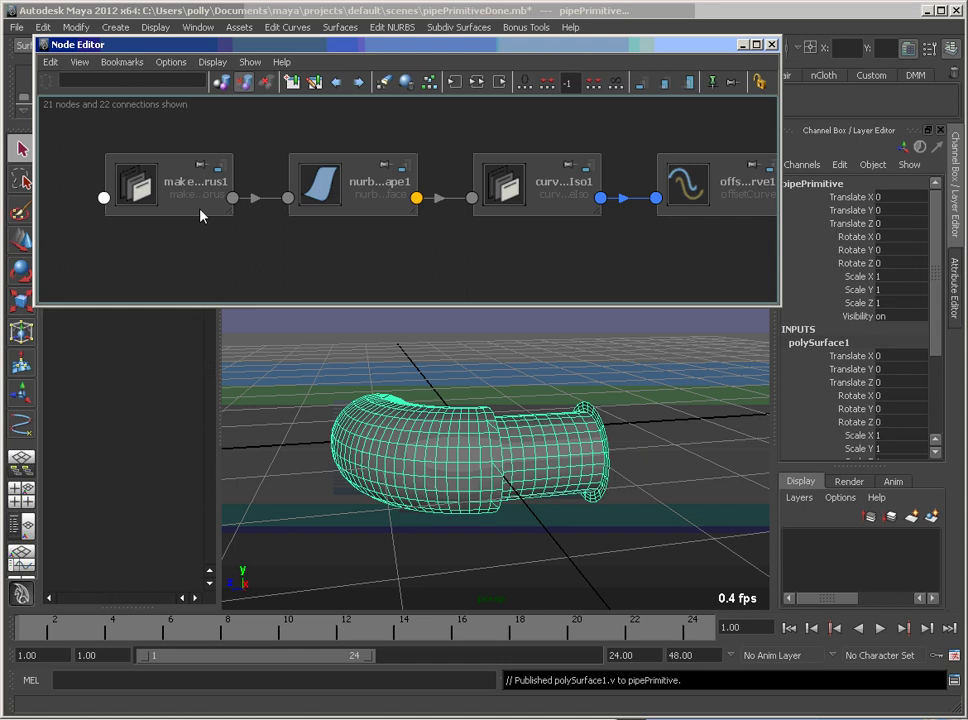
Publish makeNurbTorus1's Radius, End Sweep, Sections, Spans, Height Ratio and Minor Sweep to the asset, adding a number to make names unique
{"action": "left_click", "coordinate": [201, 210]}
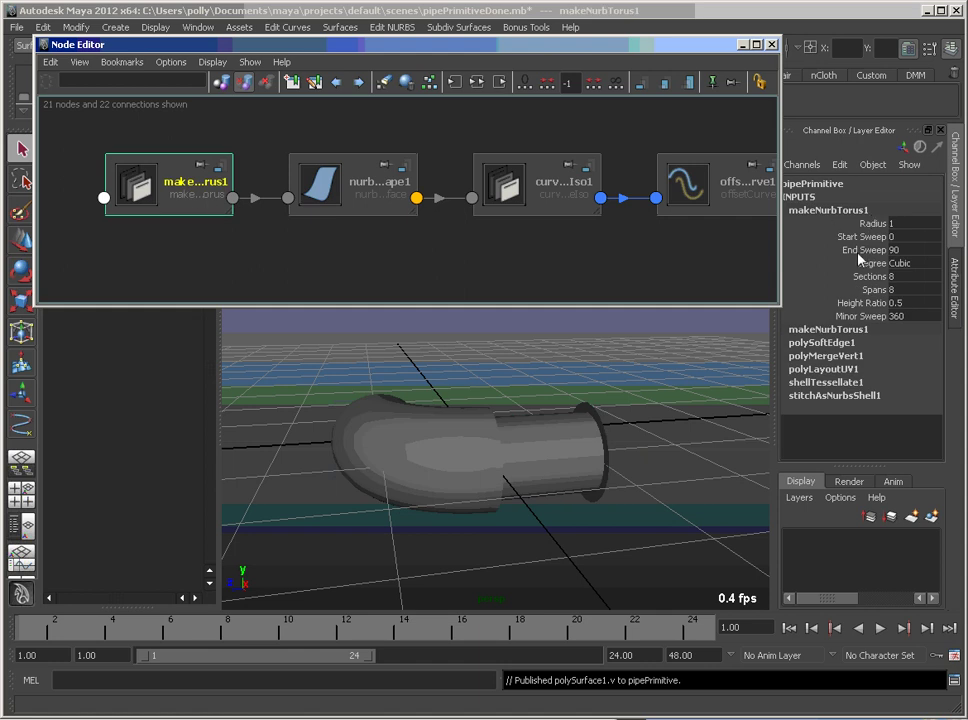
{"action": "left_click_drag", "start_coordinate": [868, 223], "coordinate": [862, 316]}
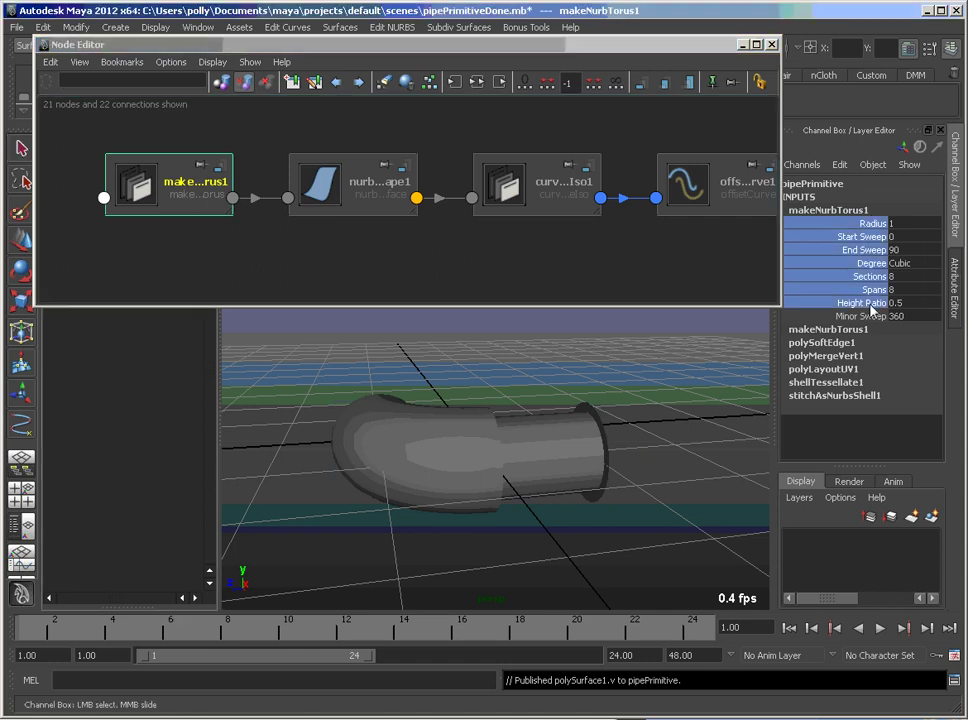
{"action": "left_click", "coordinate": [868, 237], "text": "ctrl"}
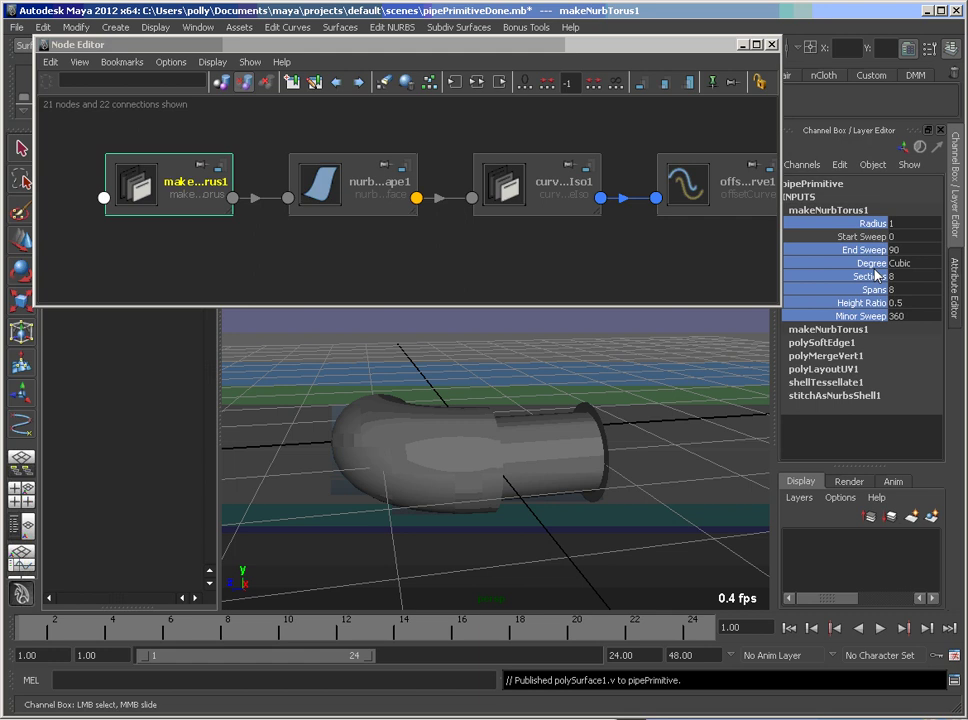
{"action": "left_click", "coordinate": [868, 263], "text": "ctrl"}
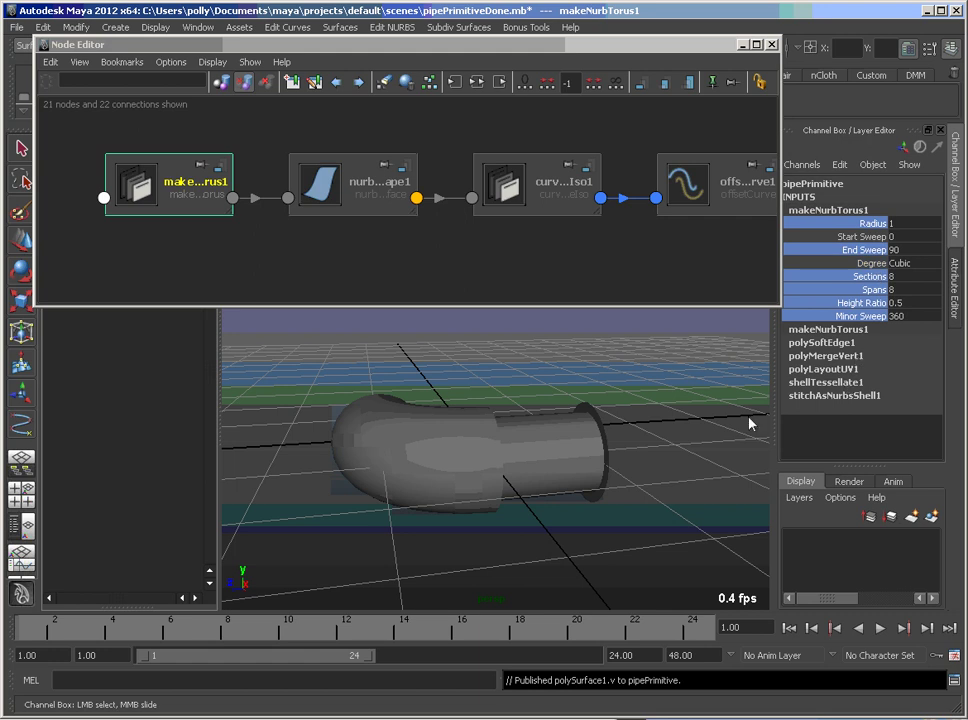
{"action": "right_click", "coordinate": [800, 324]}
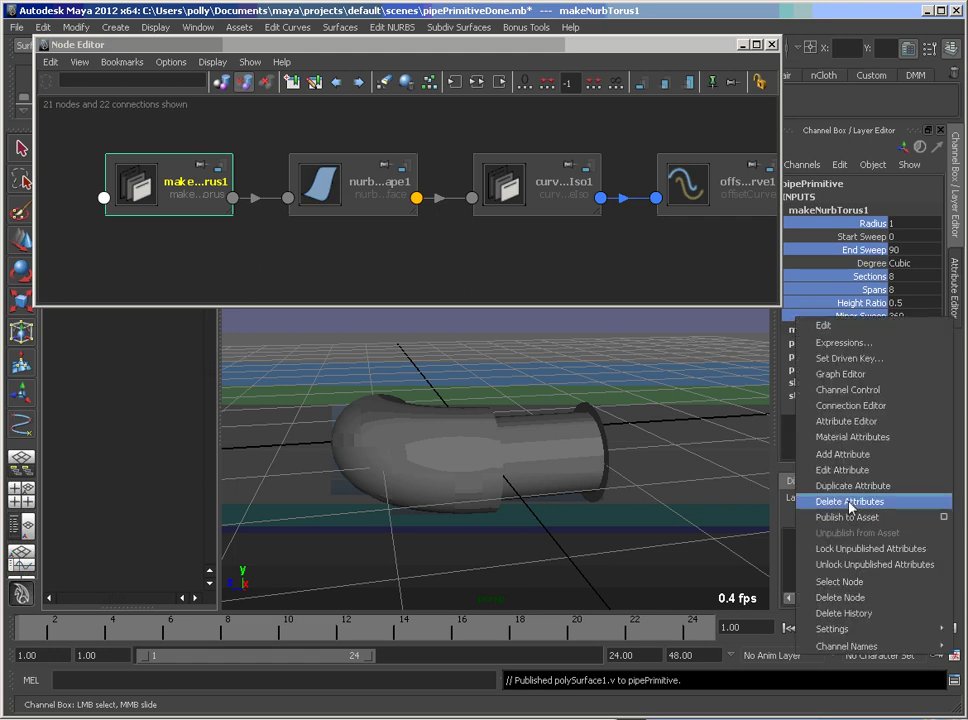
{"action": "left_click", "coordinate": [944, 518]}
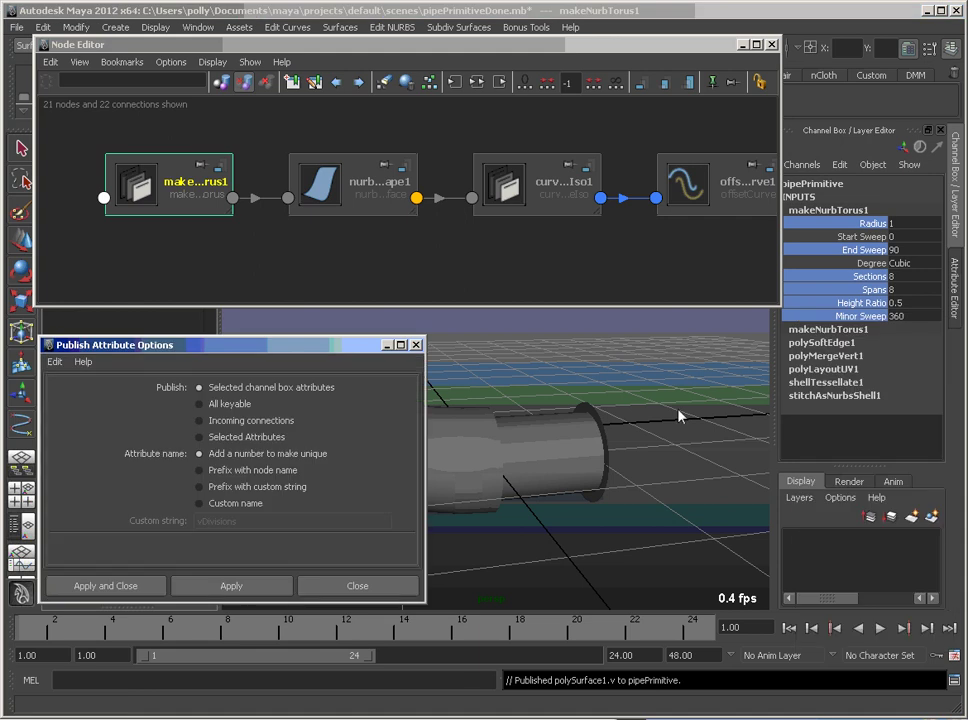
{"action": "left_click", "coordinate": [842, 166]}
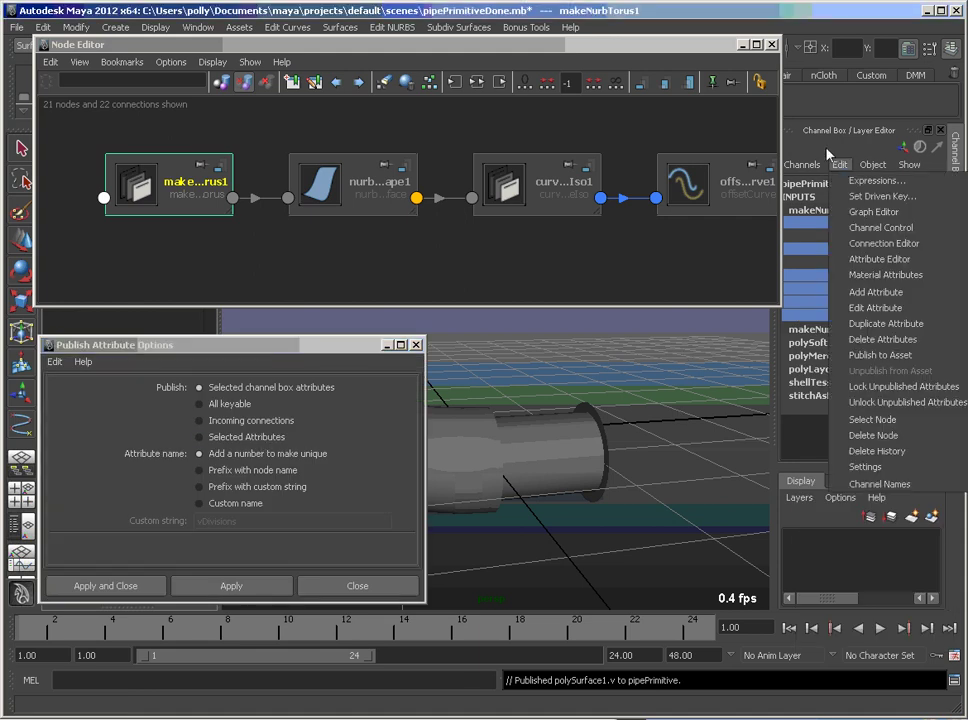
{"action": "left_click", "coordinate": [814, 149]}
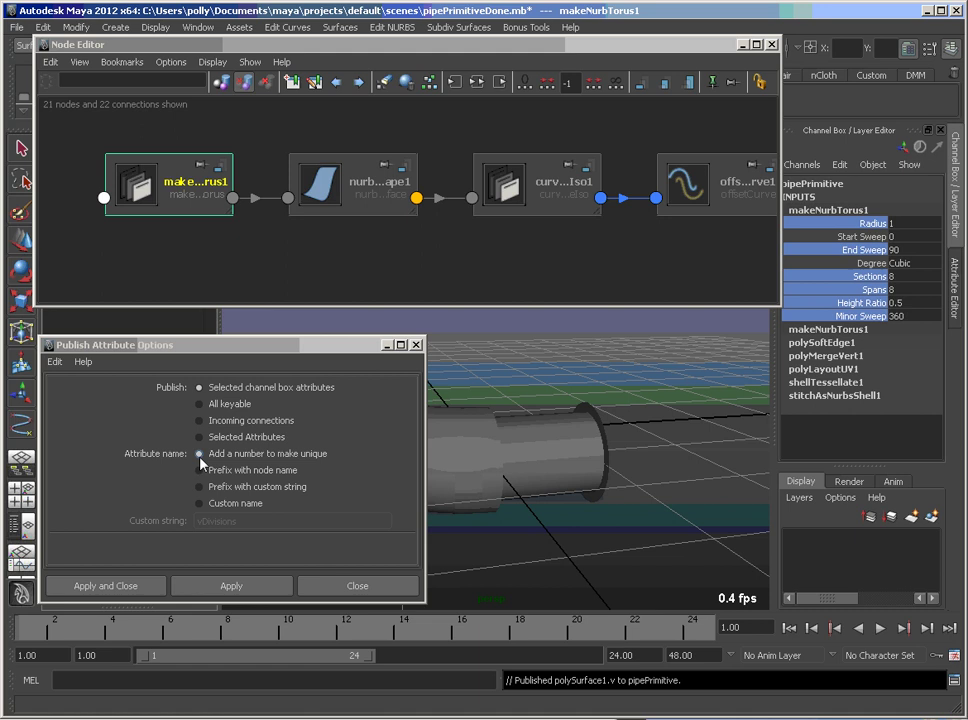
{"action": "left_click", "coordinate": [226, 588]}
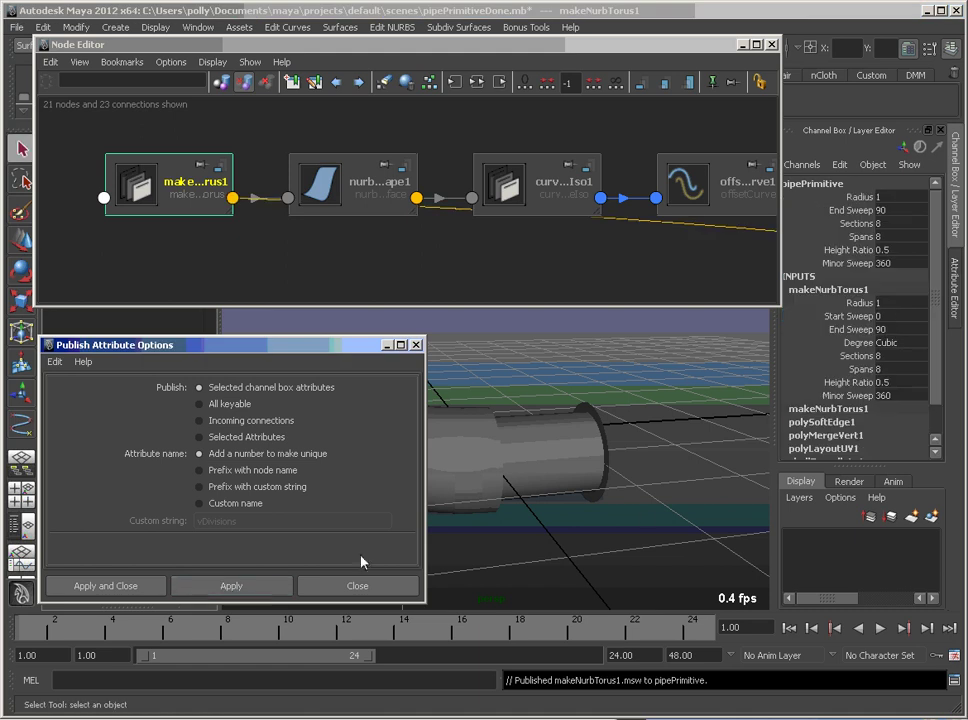
Check the nodes downstream of the torus node and select the offsetCurve1 node
{"action": "left_click", "coordinate": [538, 185]}
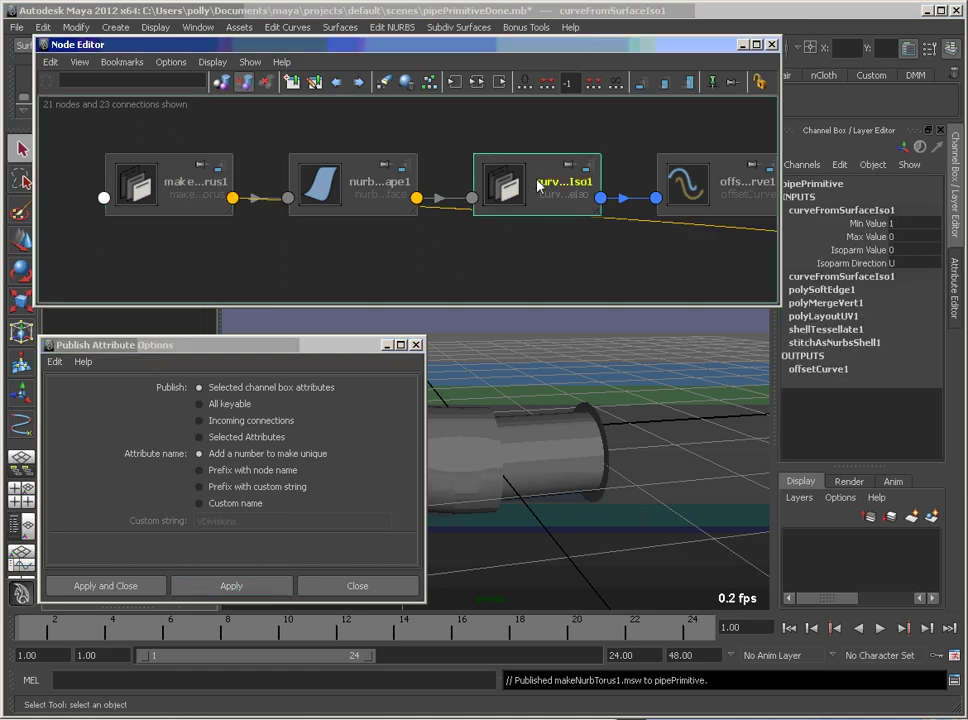
{"action": "left_click", "coordinate": [350, 185]}
{"action": "left_click", "coordinate": [700, 185]}
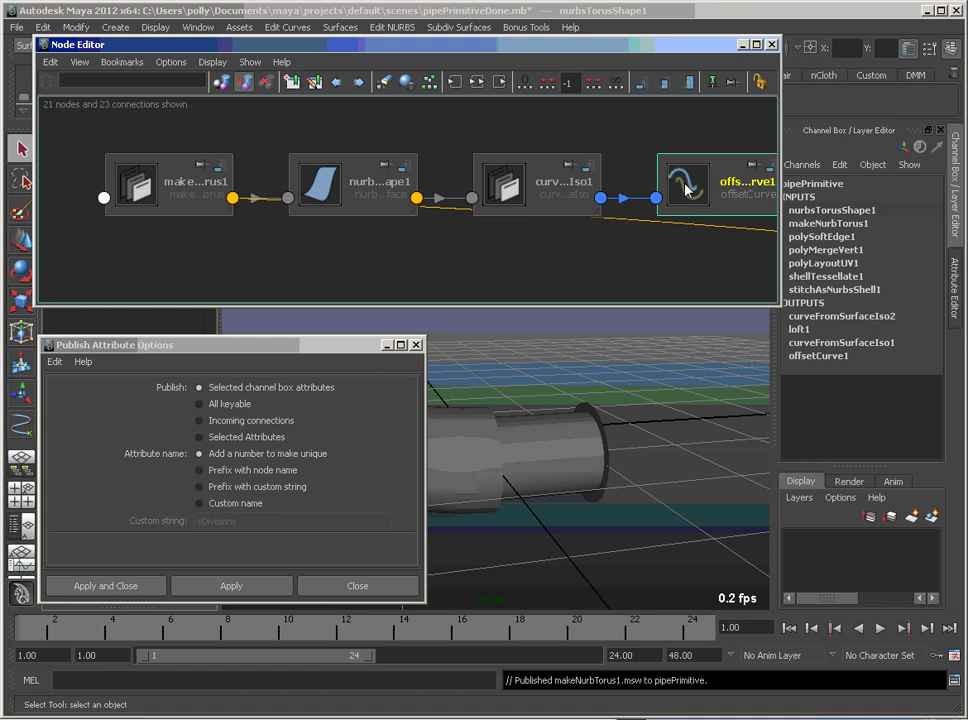
{"action": "middle_click_drag", "start_coordinate": [705, 254], "coordinate": [330, 262], "text": "alt"}
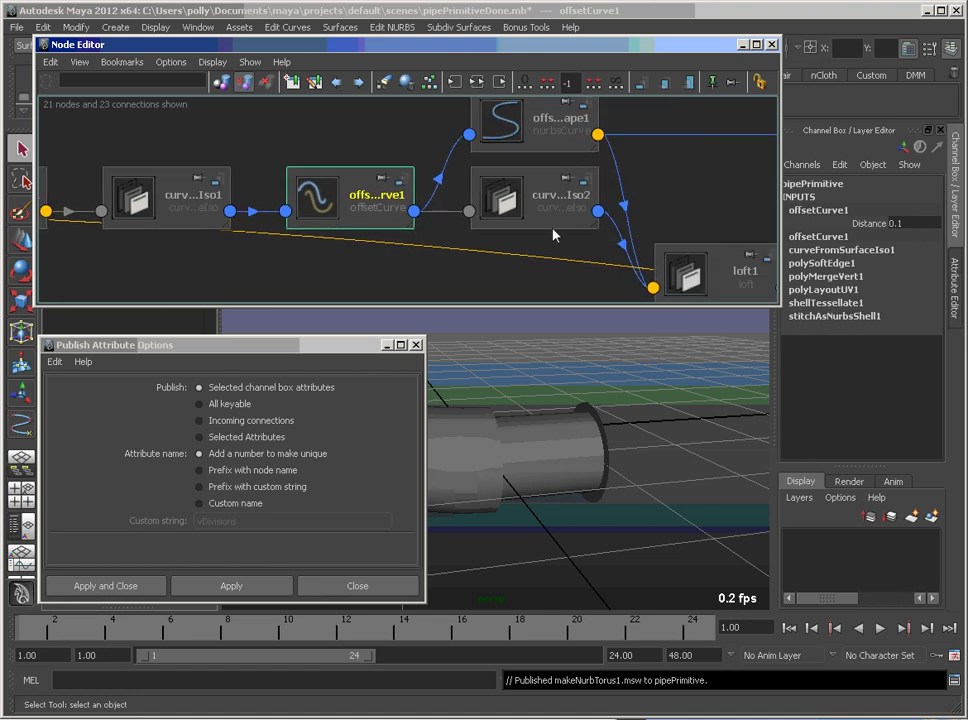
Test offsetCurve1's Distance at 0.2, and set it back to 0.1
{"action": "left_click", "coordinate": [908, 226]}
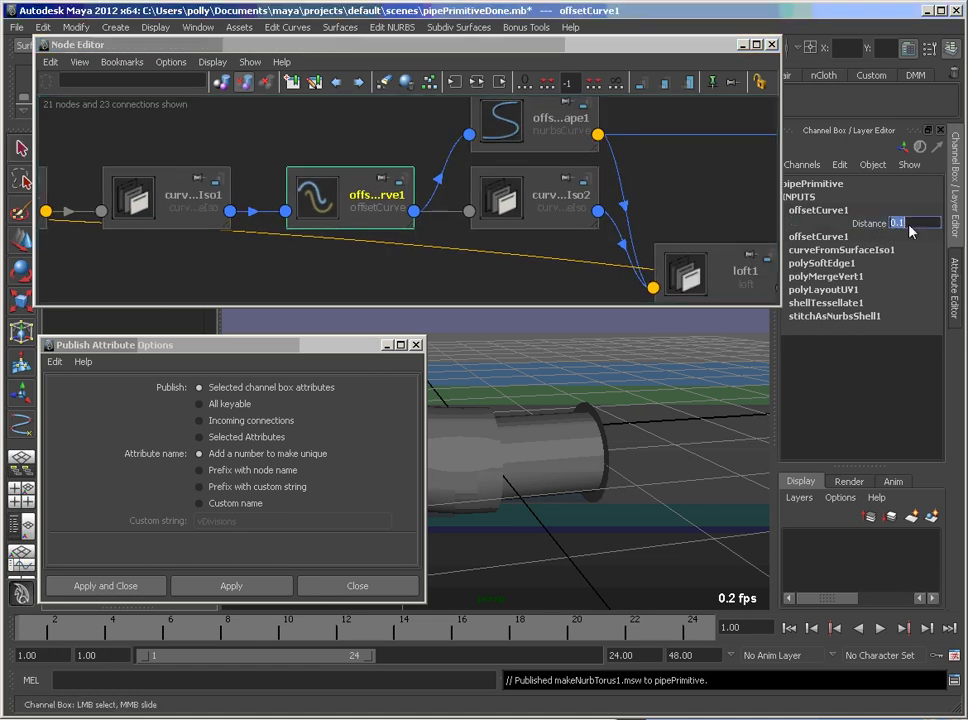
{"action": "type", "text": ".2"}
{"action": "key", "text": "Return"}
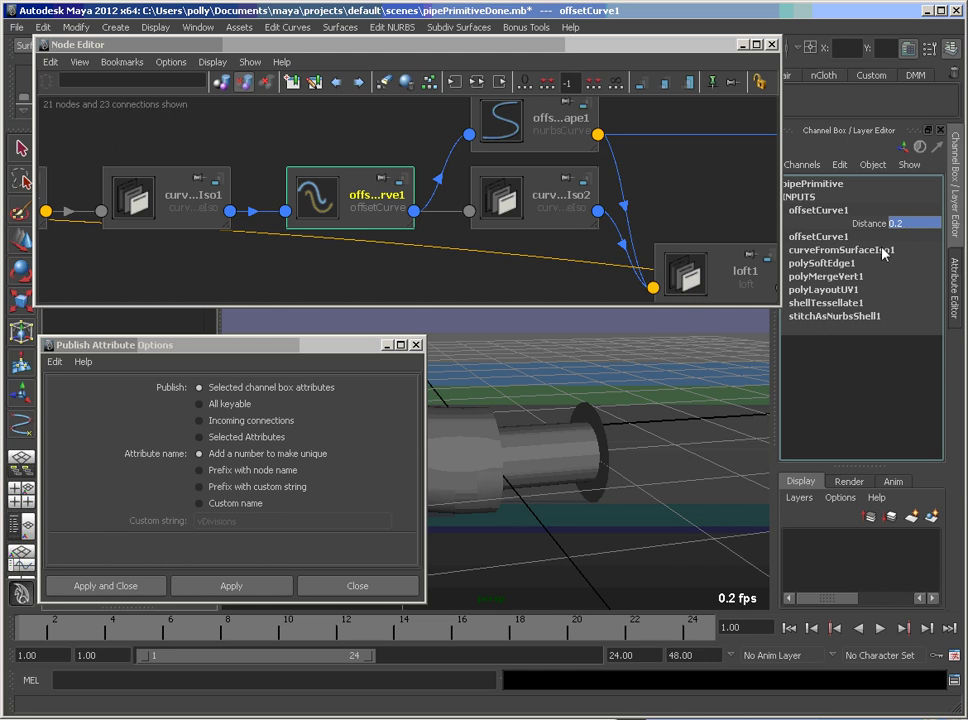
{"action": "left_click", "coordinate": [907, 226]}
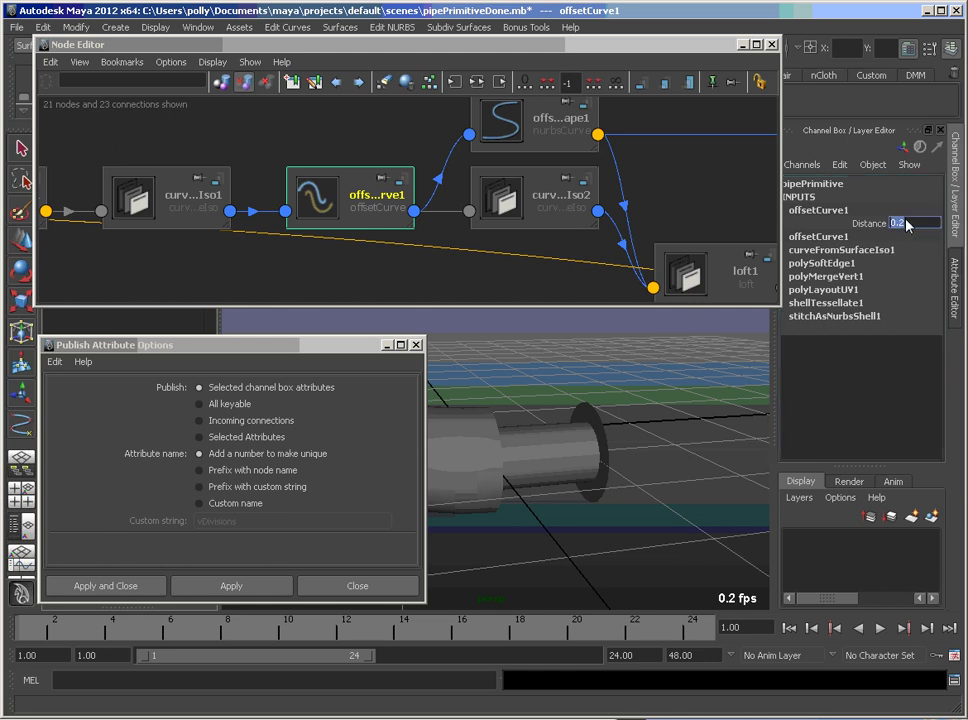
{"action": "key", "text": "BackSpace"}
{"action": "type", "text": ".1"}
{"action": "key", "text": "Return"}
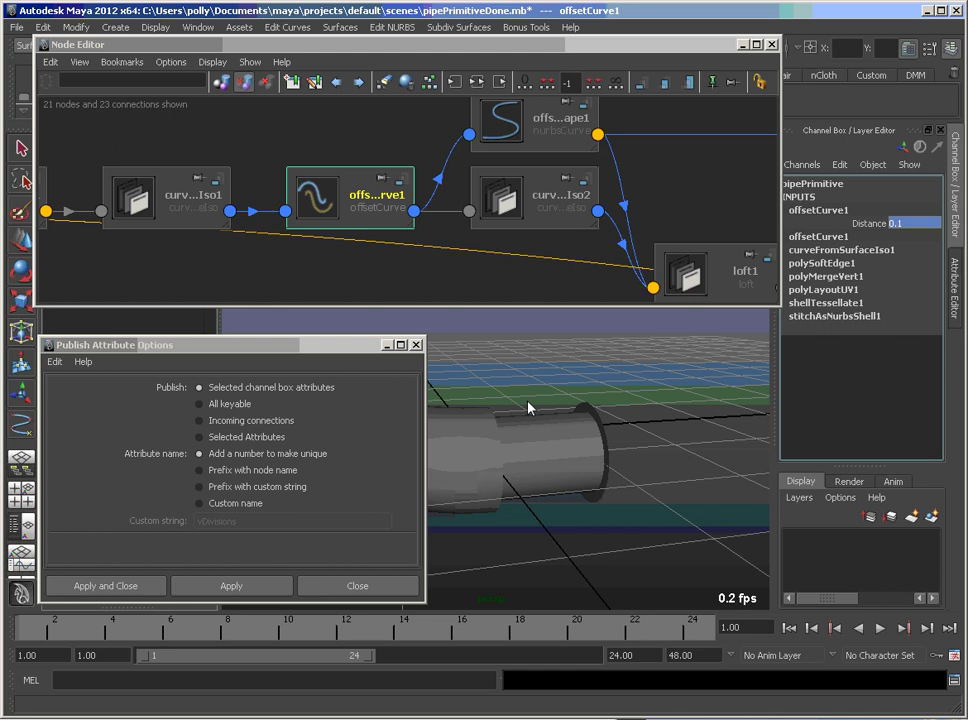
Publish offsetCurve1's Distance to the asset under the custom name pipeThickness
{"action": "left_click", "coordinate": [199, 503]}
{"action": "double_click", "coordinate": [220, 522]}
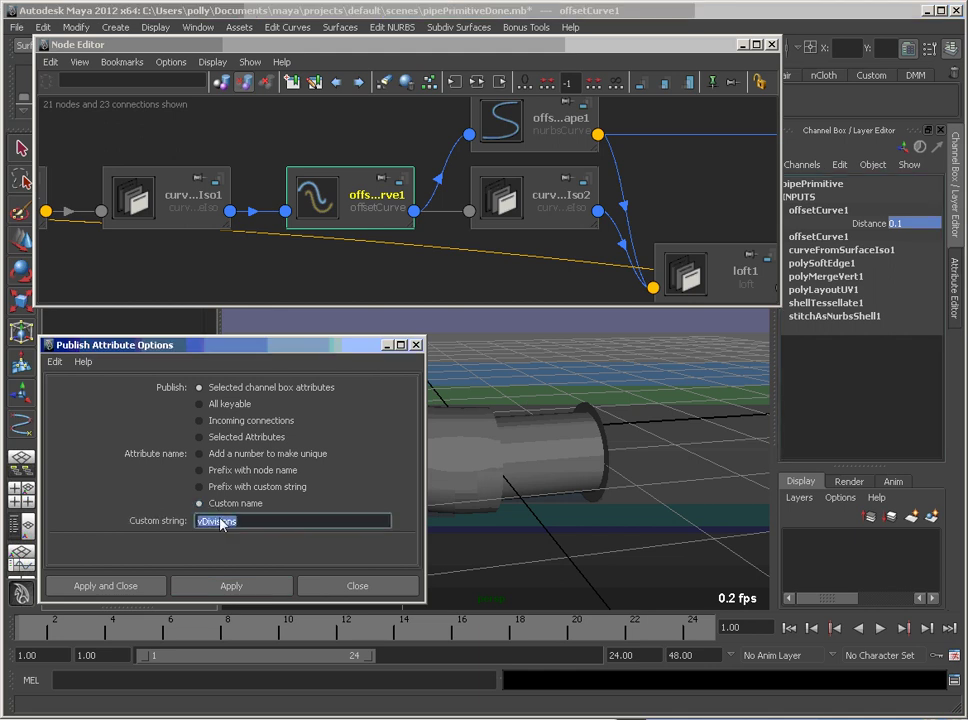
{"action": "type", "text": "pipeThickness"}
{"action": "left_click", "coordinate": [249, 584]}
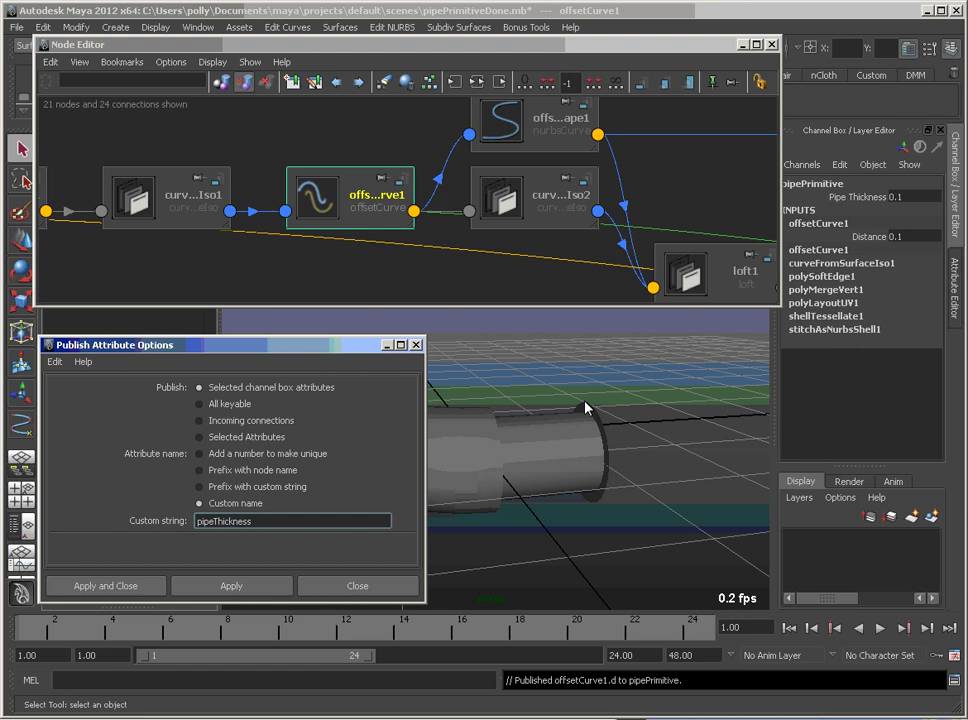
Inspect the channels of the second surface-curve and loft nodes, ending with the offsetSurface1 node selected
{"action": "middle_click_drag", "start_coordinate": [455, 262], "coordinate": [170, 285], "text": "alt"}
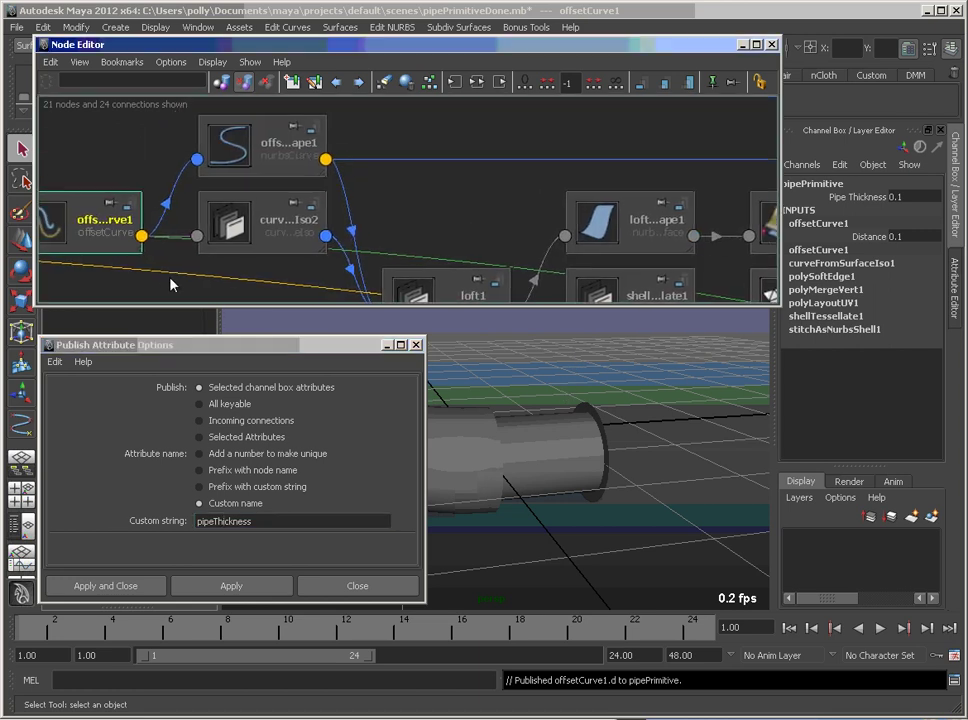
{"action": "left_click", "coordinate": [240, 150]}
{"action": "left_click", "coordinate": [266, 236]}
{"action": "middle_click_drag", "start_coordinate": [535, 279], "coordinate": [278, 154], "text": "alt"}
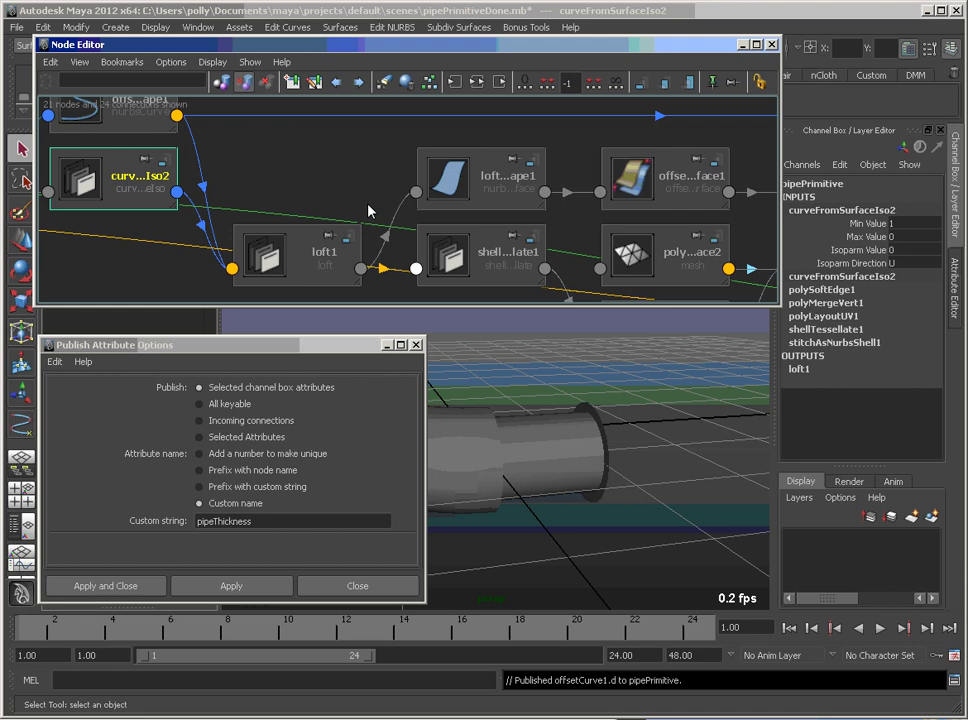
{"action": "left_click", "coordinate": [290, 255]}
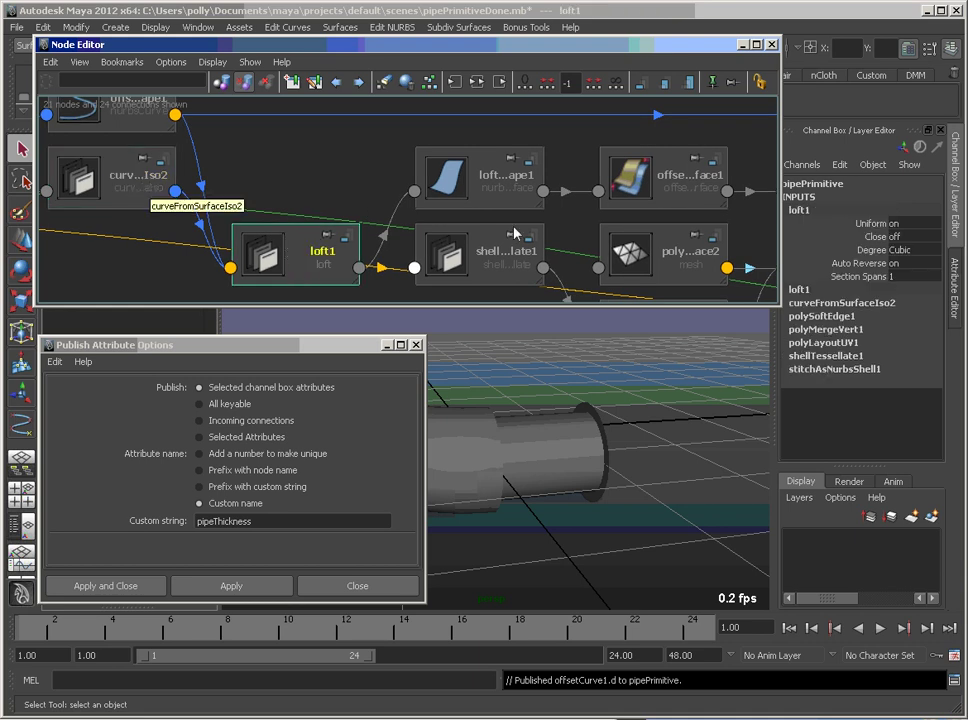
{"action": "middle_click_drag", "start_coordinate": [515, 233], "coordinate": [448, 145], "text": "alt"}
{"action": "middle_click_drag", "start_coordinate": [516, 220], "coordinate": [490, 281], "text": "alt"}
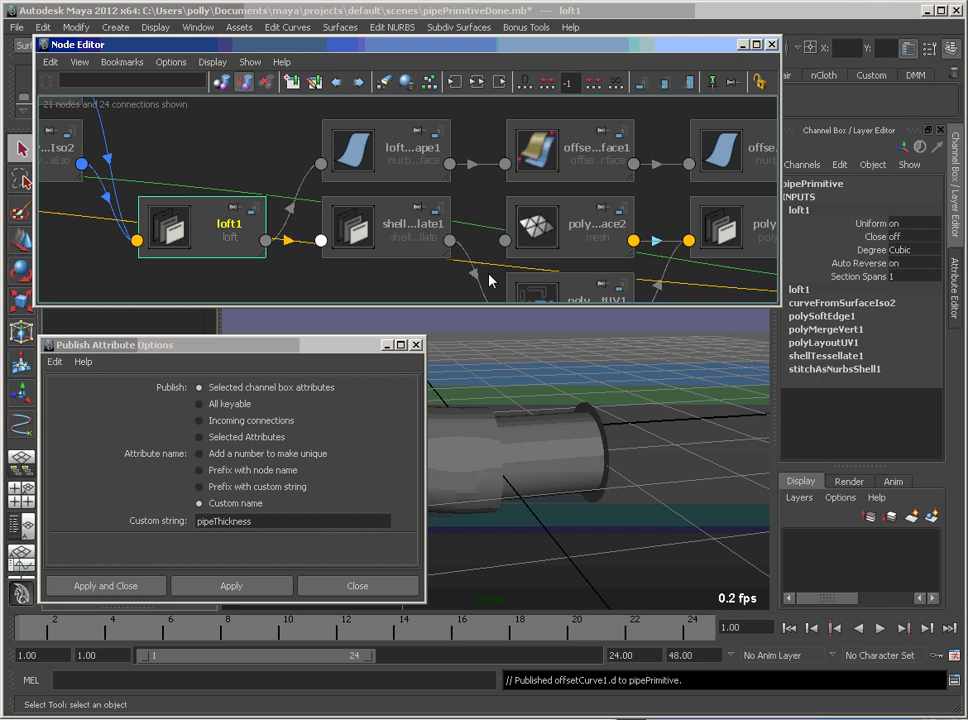
{"action": "left_click", "coordinate": [560, 150]}
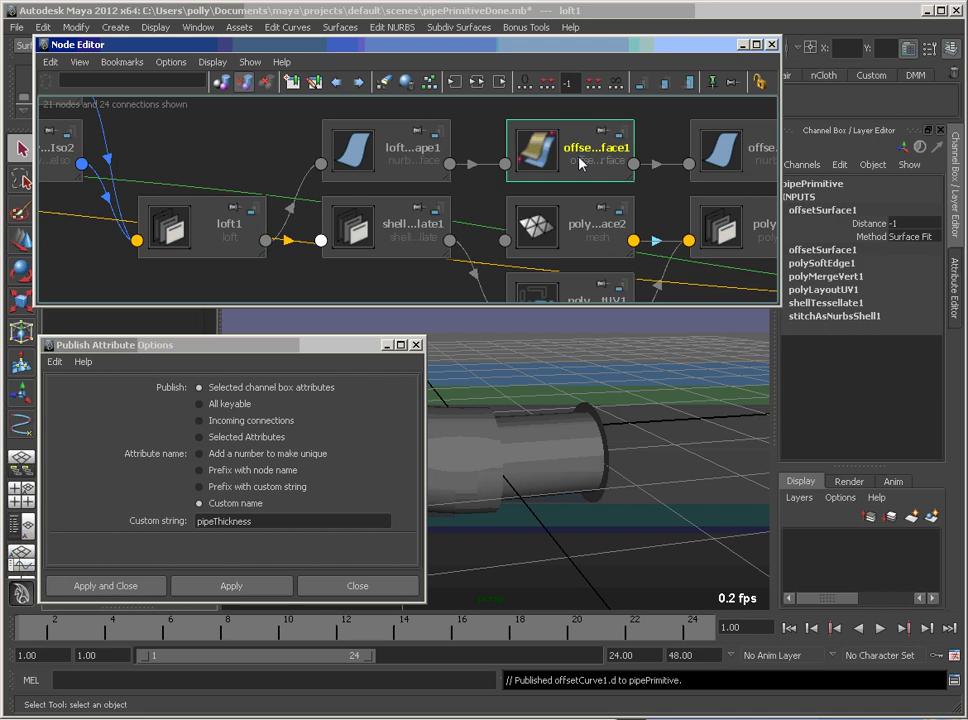
Test offsetSurface1's Distance at 0.8 and -0.1, and set it back to -1
{"action": "left_click", "coordinate": [866, 228]}
{"action": "mouse_move", "coordinate": [547, 516]}
{"action": "middle_mouse_down"}
{"action": "mouse_move", "coordinate": [579, 521]}
{"action": "mouse_move", "coordinate": [493, 523]}
{"action": "mouse_move", "coordinate": [562, 525]}
{"action": "middle_mouse_up"}
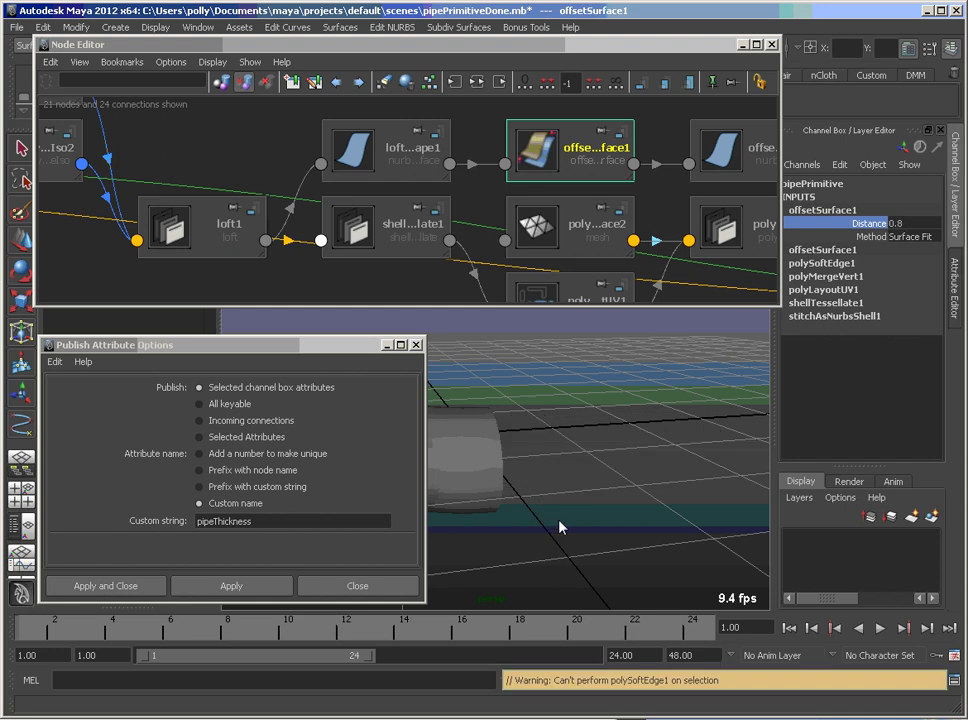
{"action": "left_click", "coordinate": [899, 225]}
{"action": "type", "text": "-"}
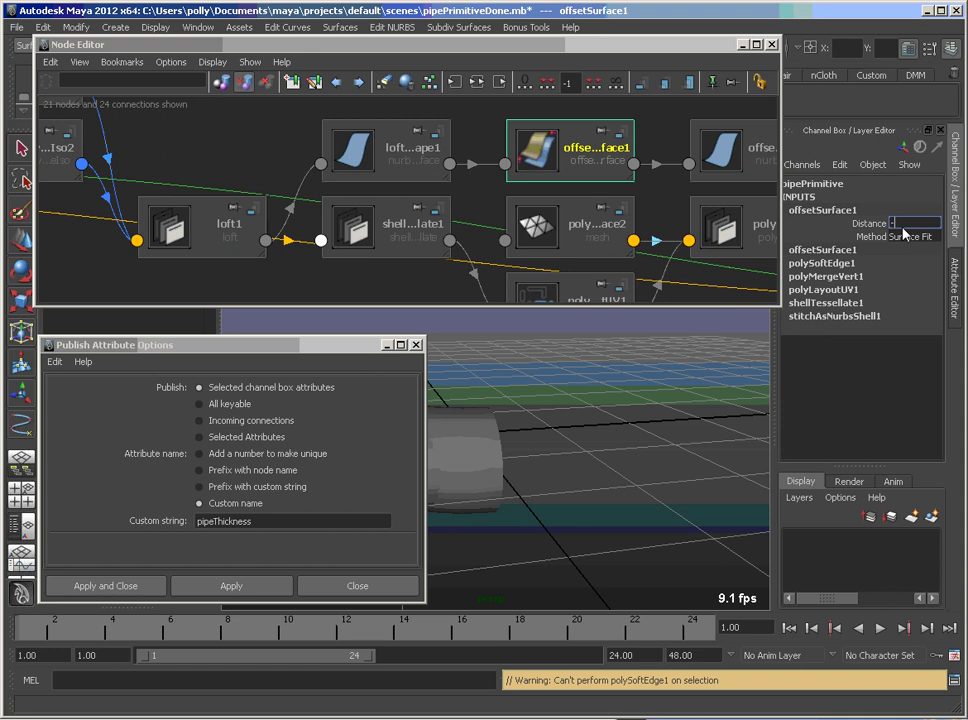
{"action": "type", "text": "0.1"}
{"action": "key", "text": "Return"}
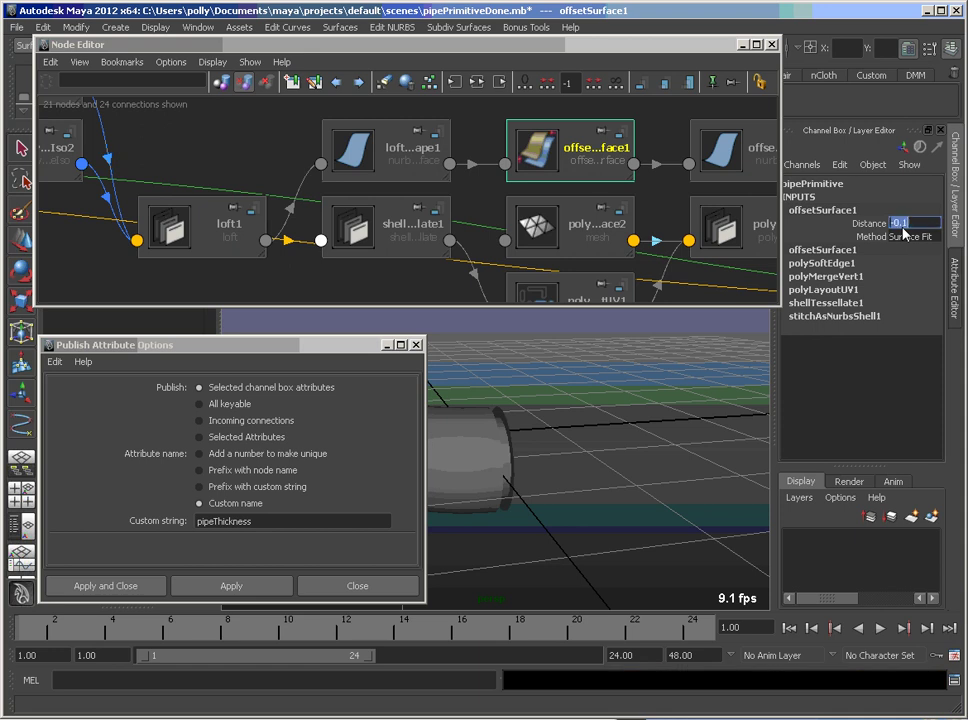
{"action": "type", "text": "-"}
{"action": "key", "text": "Return"}
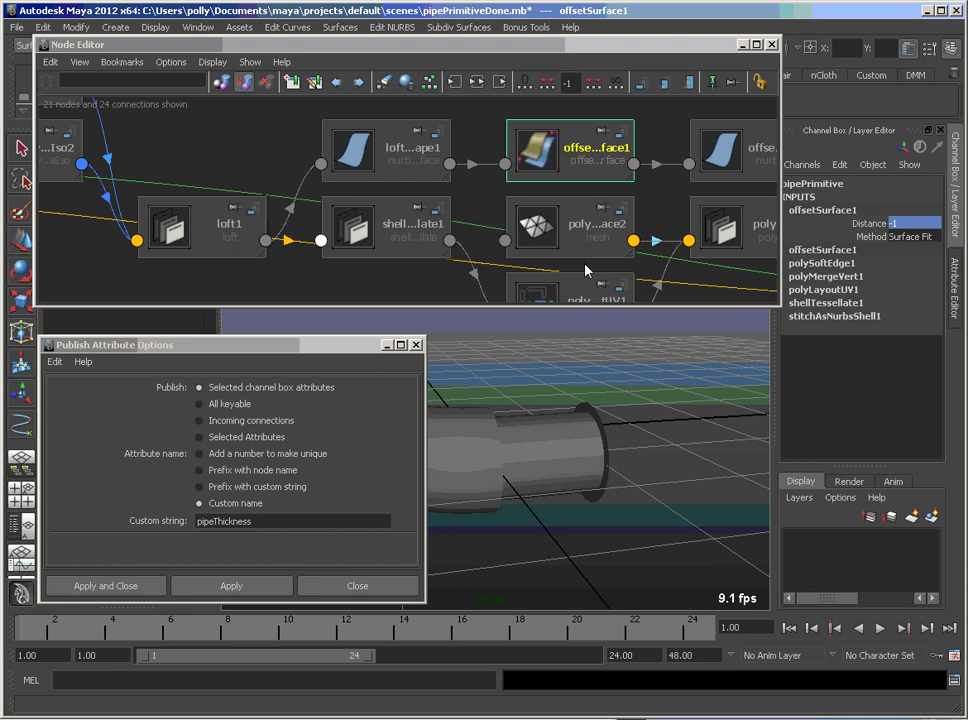
Create a multiplyDivide node in the Node Editor and place it above the loft shape and offsetSurface1 nodes
{"action": "middle_click_drag", "start_coordinate": [593, 165], "coordinate": [367, 270], "text": "alt"}
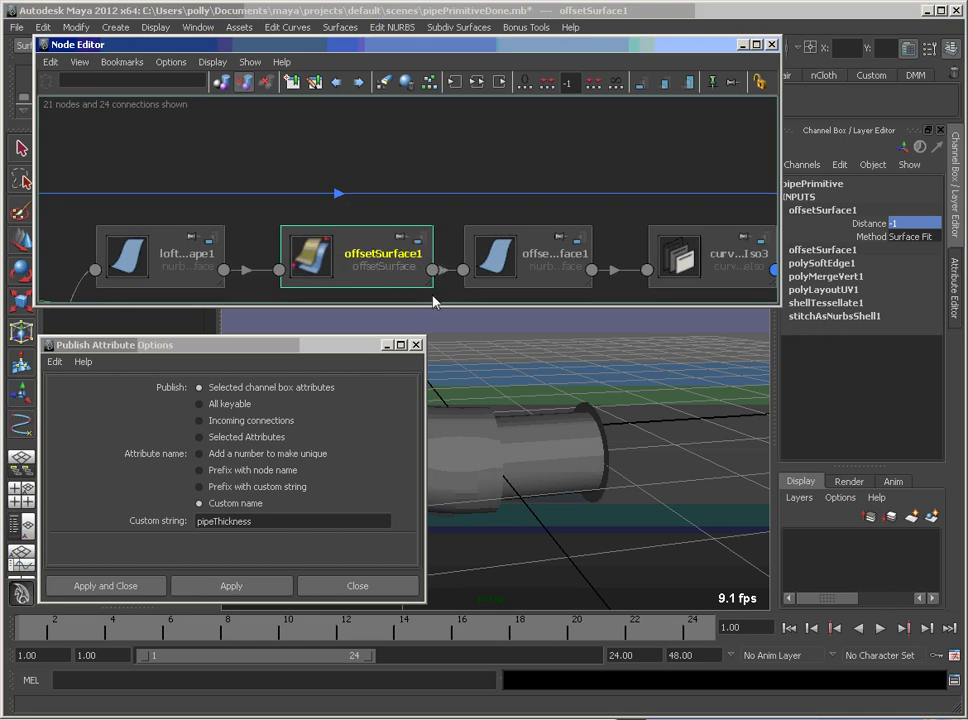
{"action": "left_click", "coordinate": [397, 176]}
{"action": "key", "text": "Tab"}
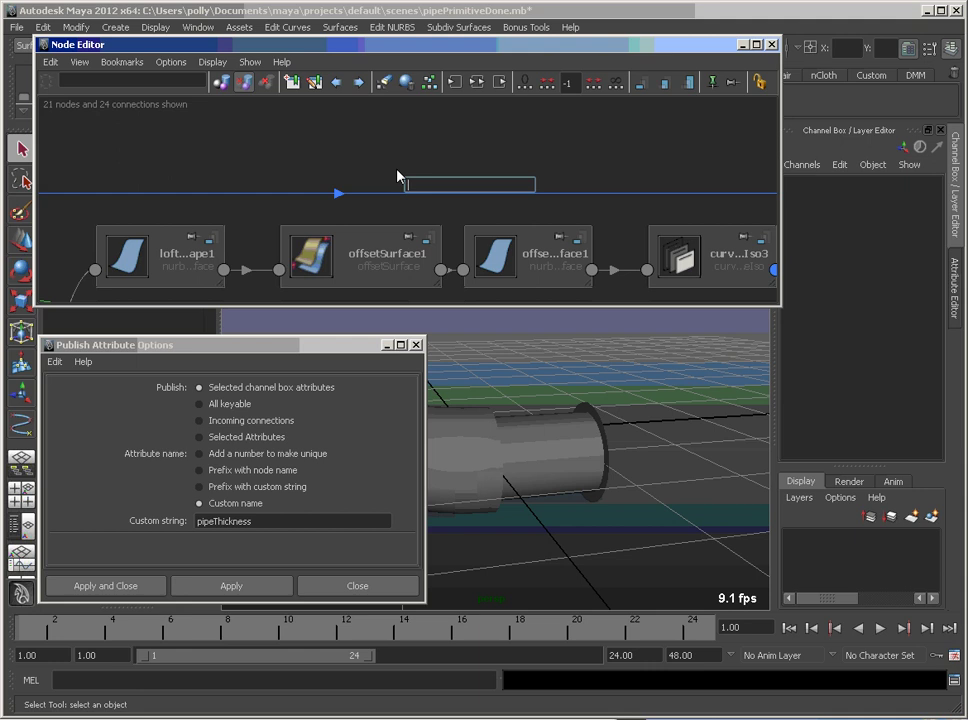
{"action": "type", "text": "mul"}
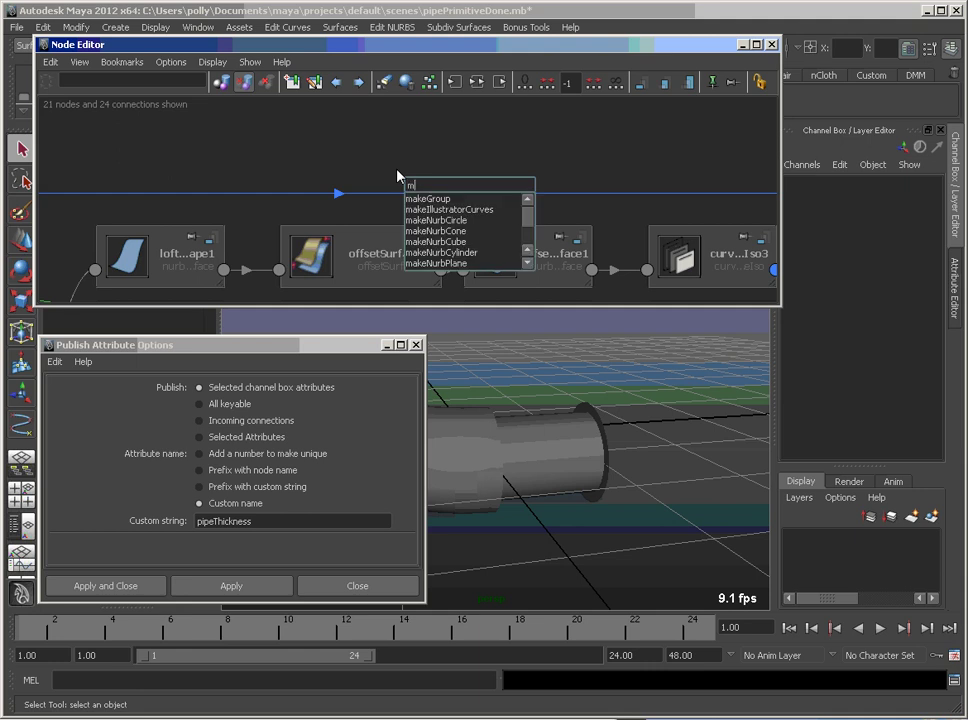
{"action": "left_click", "coordinate": [445, 232]}
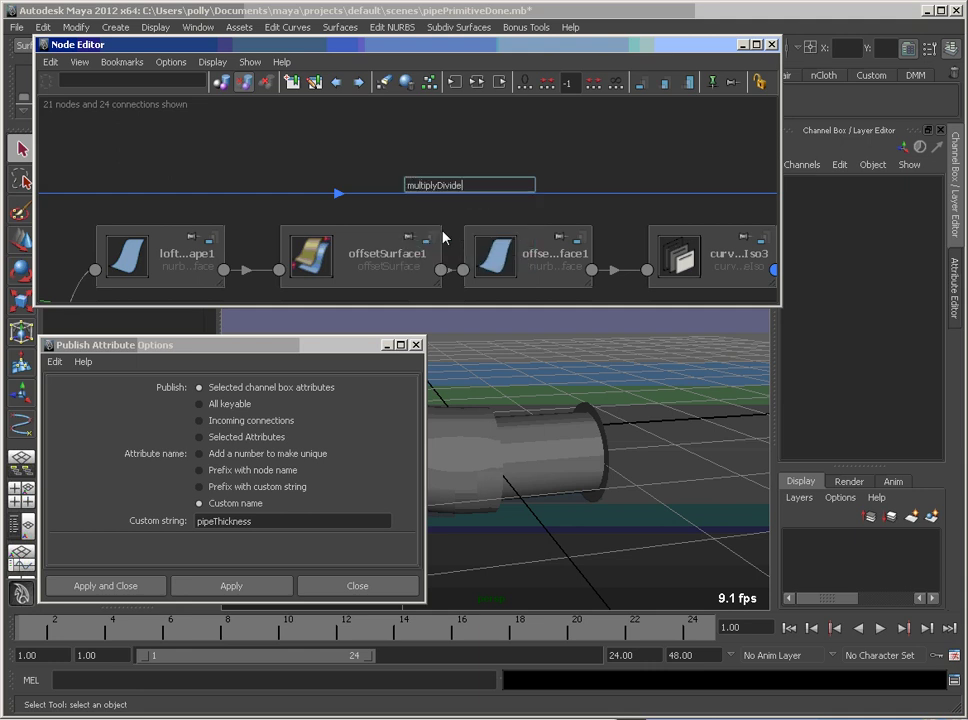
{"action": "key", "text": "Return"}
{"action": "left_click_drag", "start_coordinate": [480, 213], "coordinate": [217, 162]}
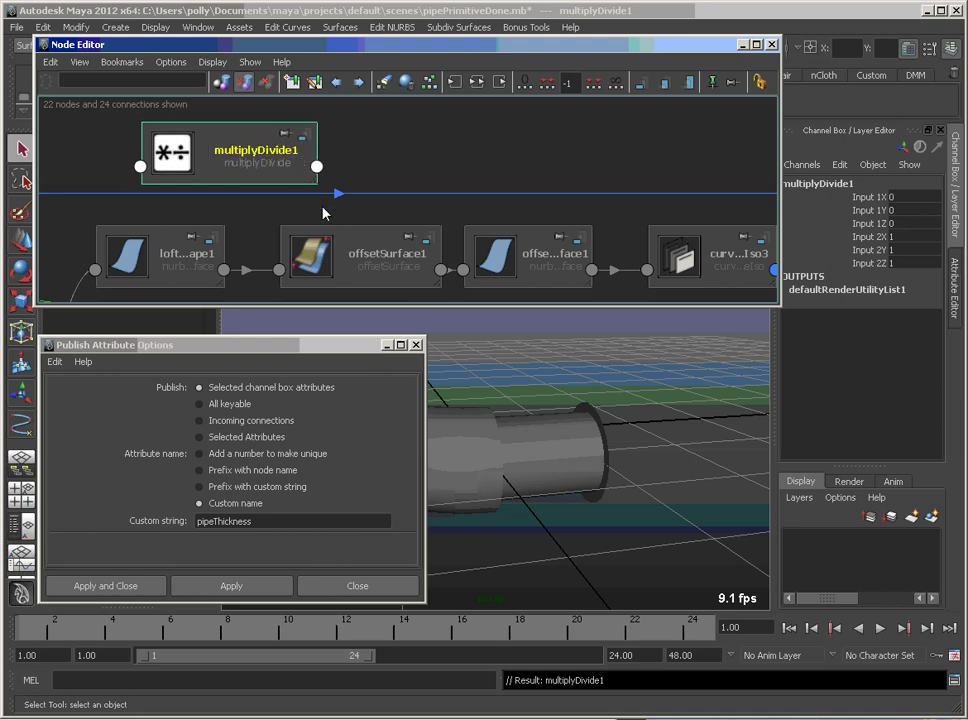
Add a keyable float attribute named pipeLength to the offsetSurface1 node with a minimum of 0.1 and a default of 1
{"action": "left_click", "coordinate": [365, 256]}
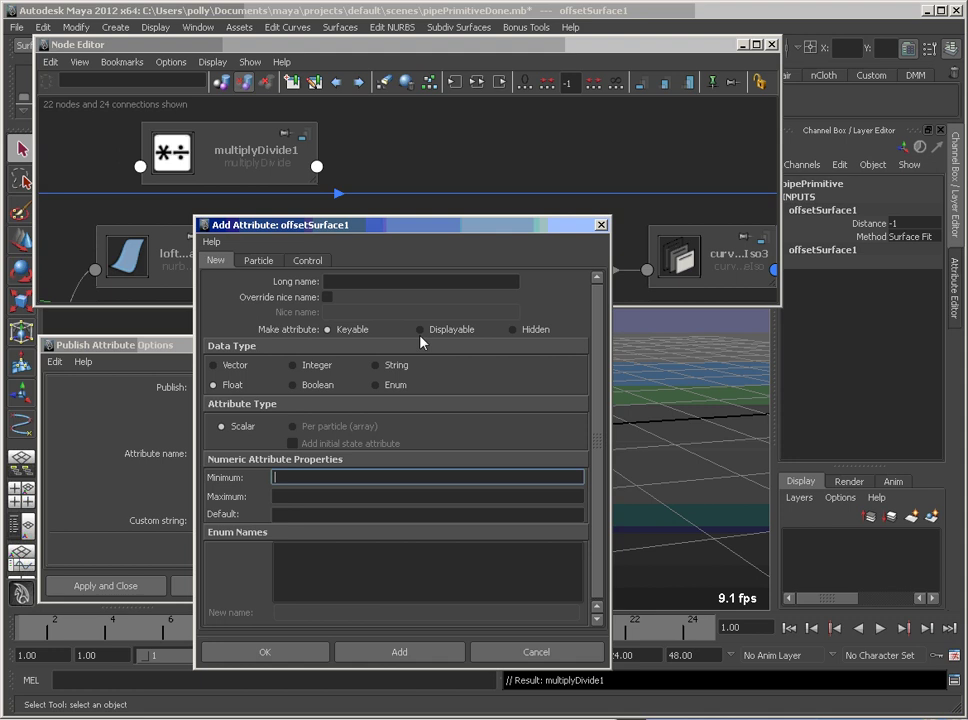
{"action": "left_click", "coordinate": [366, 286]}
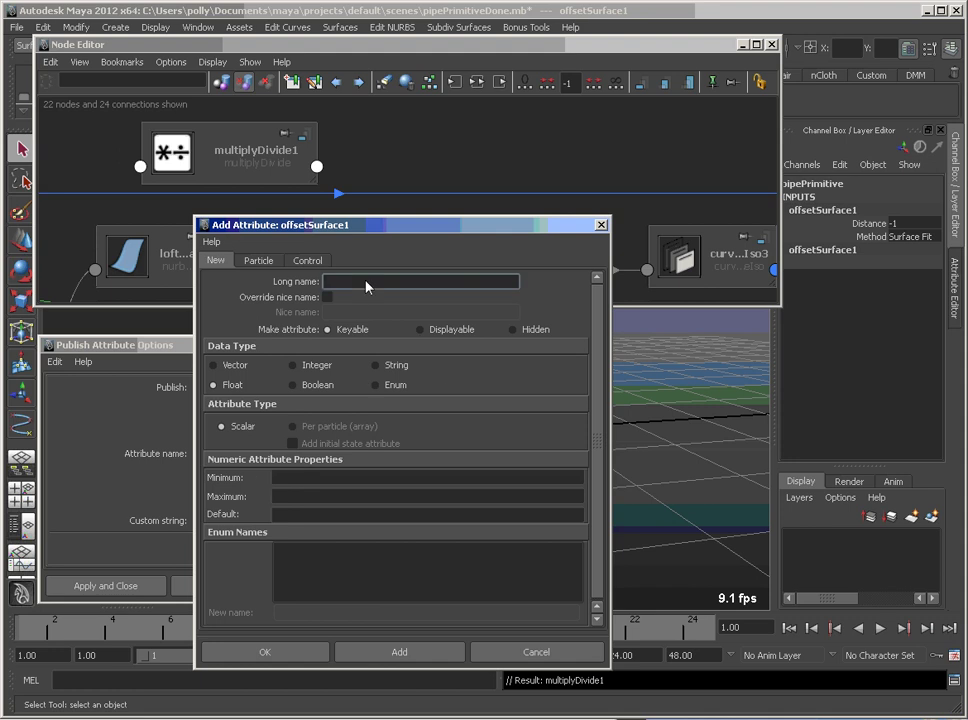
{"action": "type", "text": "pipeLength"}
{"action": "left_click", "coordinate": [289, 477]}
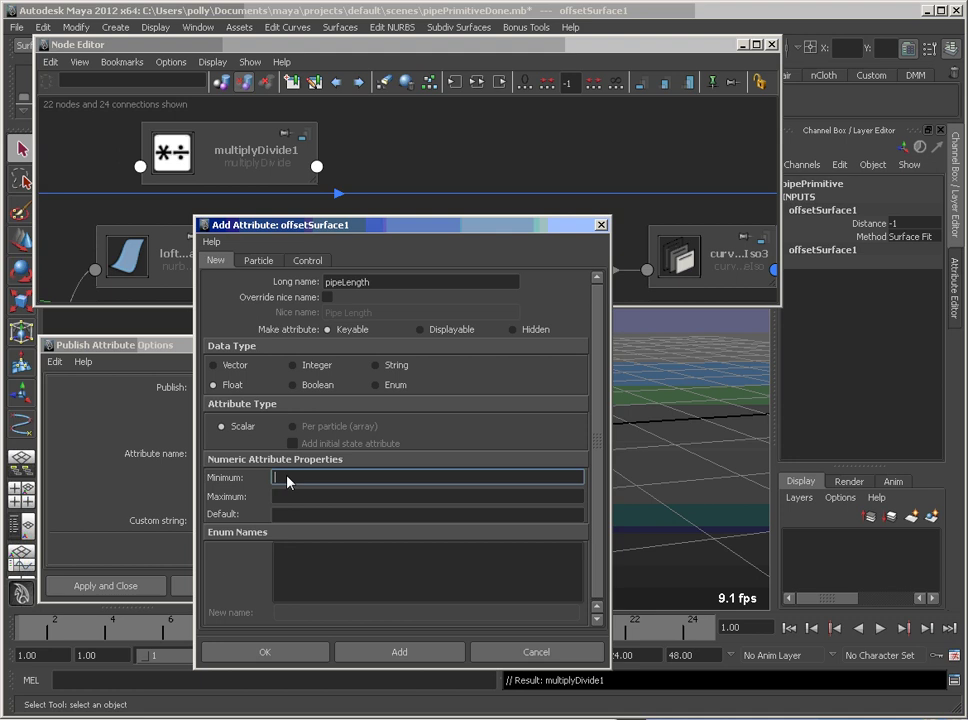
{"action": "type", "text": "0.1"}
{"action": "left_click", "coordinate": [292, 497]}
{"action": "type", "text": "1"}
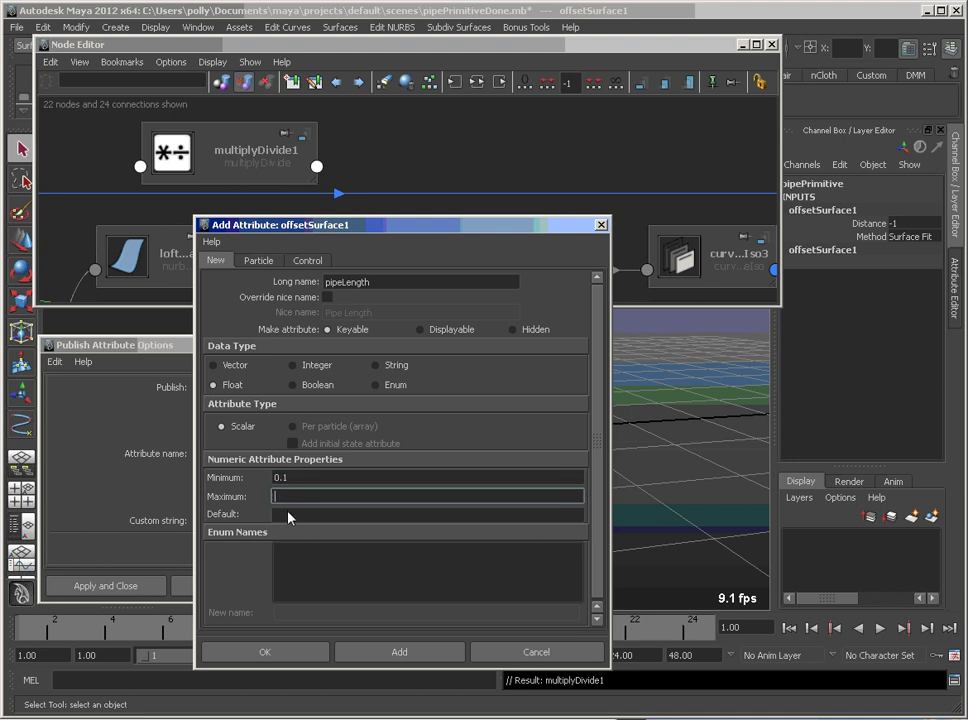
{"action": "left_click", "coordinate": [290, 515]}
{"action": "type", "text": "1"}
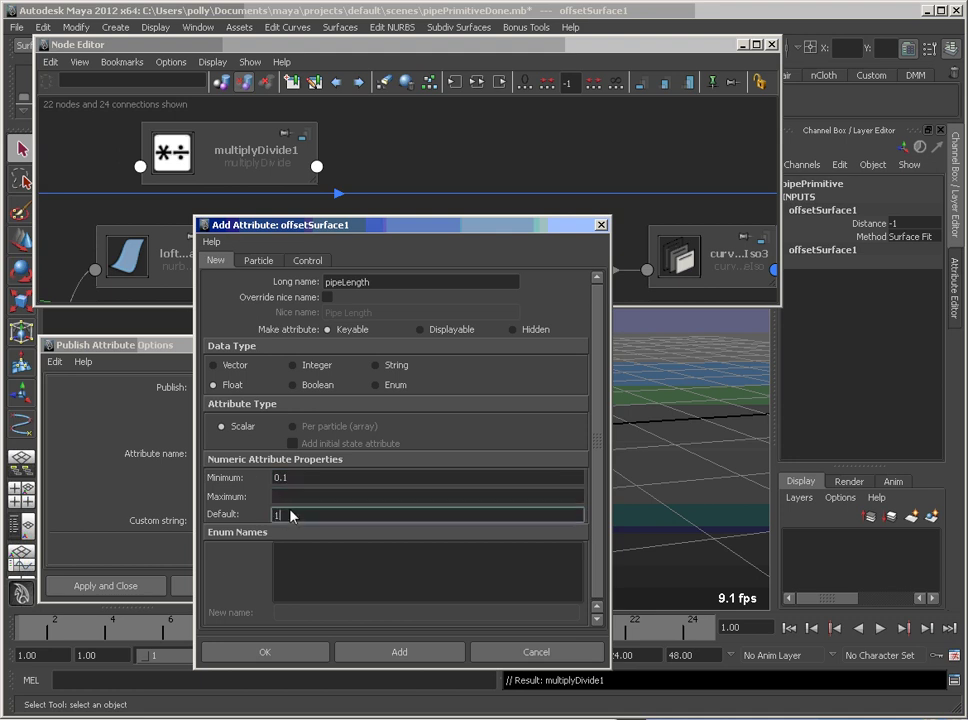
{"action": "left_click", "coordinate": [280, 655]}
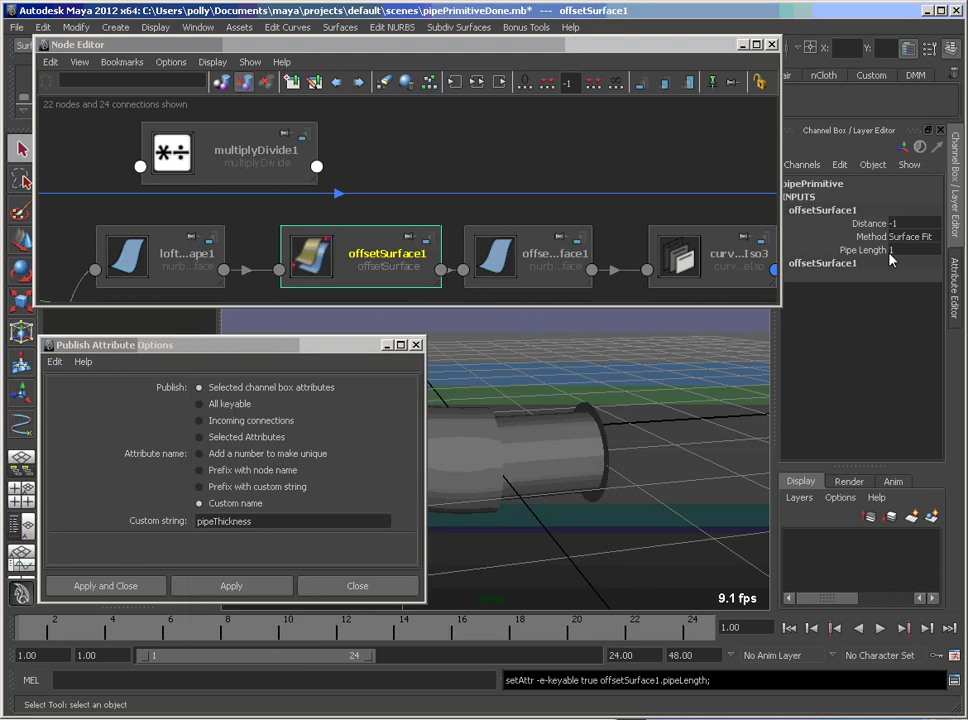
Connect offsetSurface1's Pipe Length output to multiplyDivide1's Input 1X in the Node Editor
{"action": "left_click", "coordinate": [440, 271]}
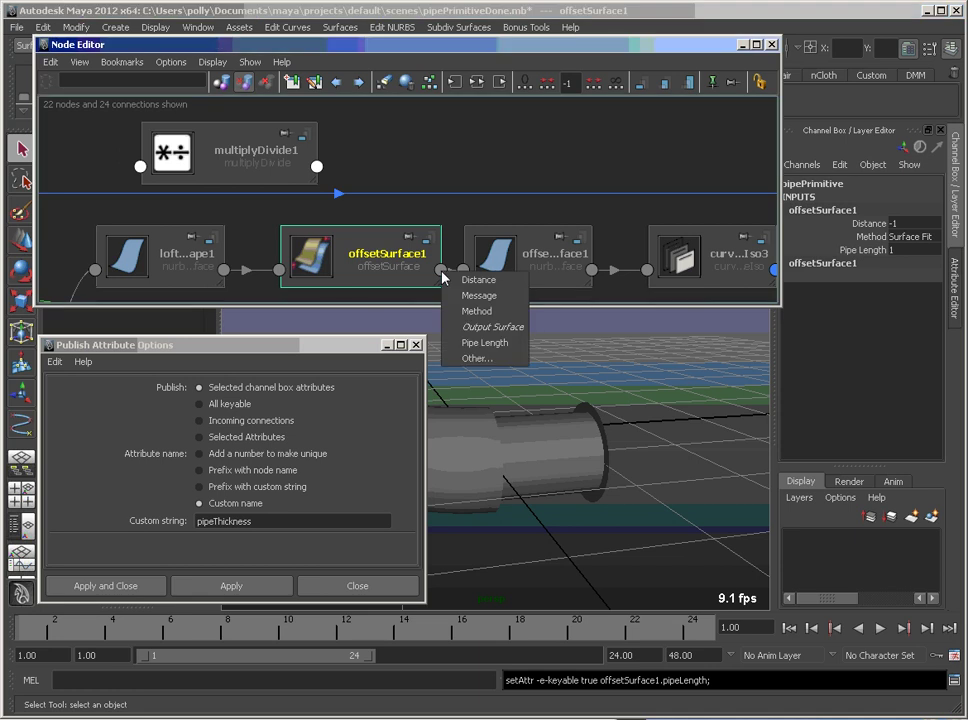
{"action": "left_click", "coordinate": [500, 340]}
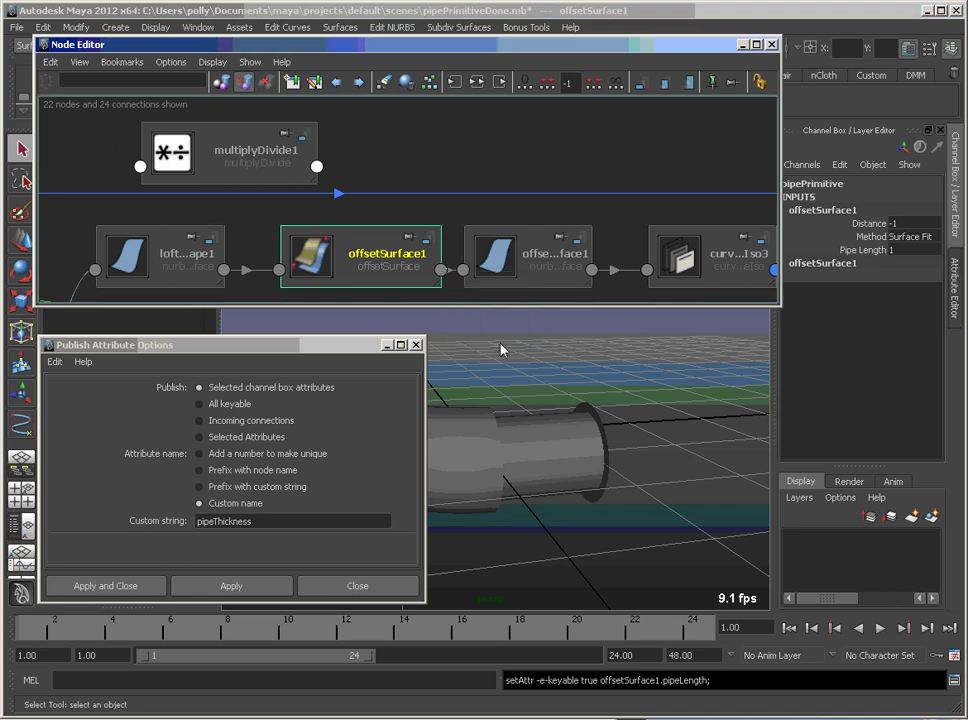
{"action": "left_click", "coordinate": [140, 167]}
{"action": "mouse_move", "coordinate": [172, 178]}
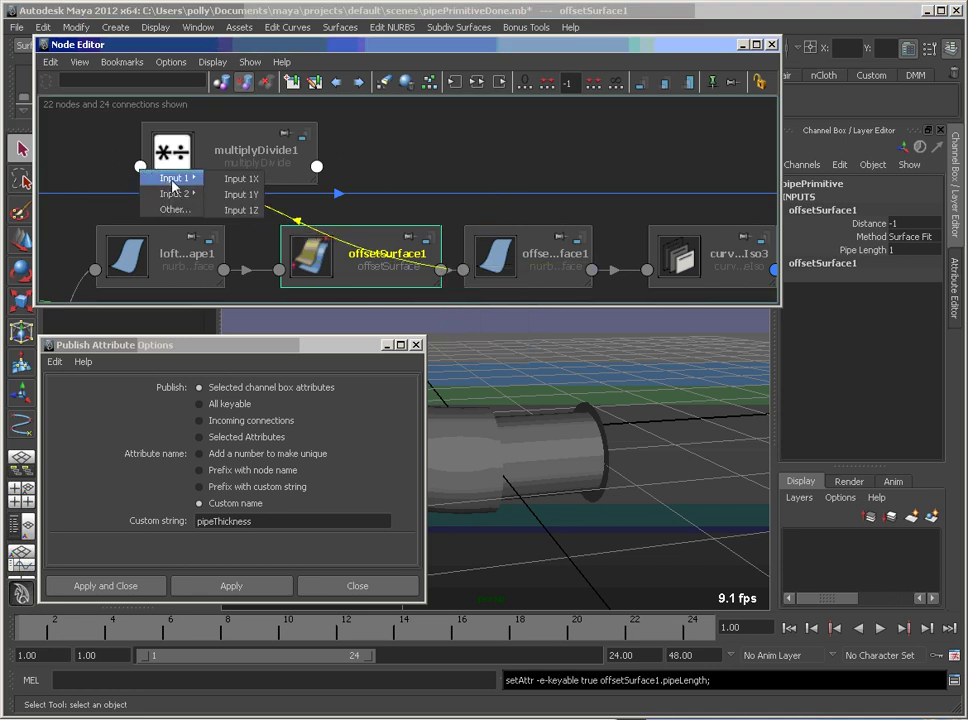
{"action": "left_click", "coordinate": [243, 179]}
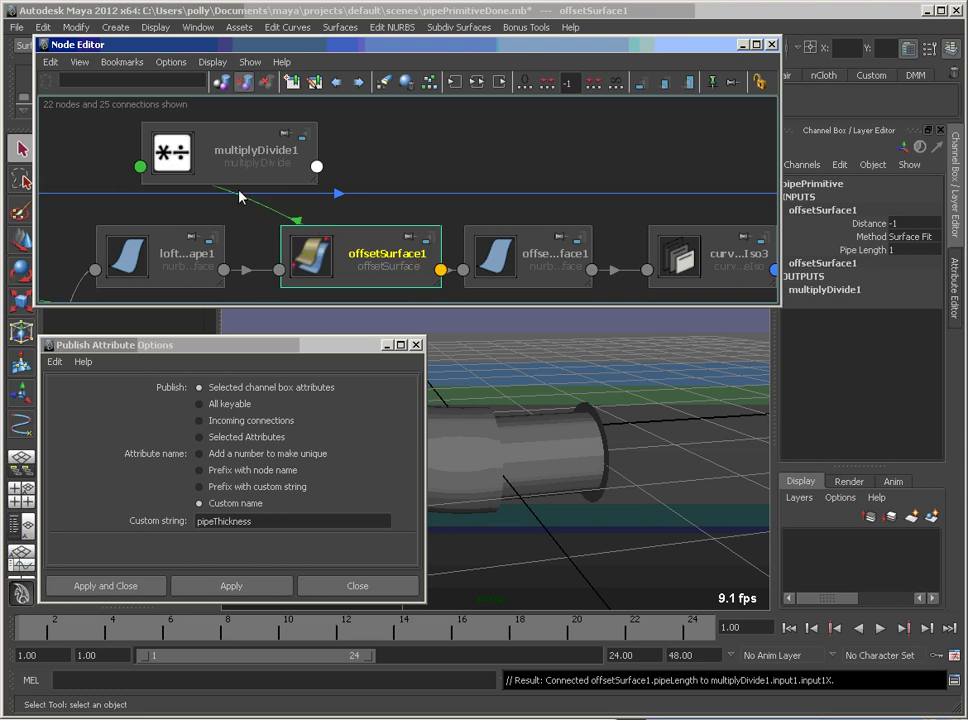
Set Input 2X of the multiplyDivide1 node to 2
{"action": "left_click", "coordinate": [228, 168]}
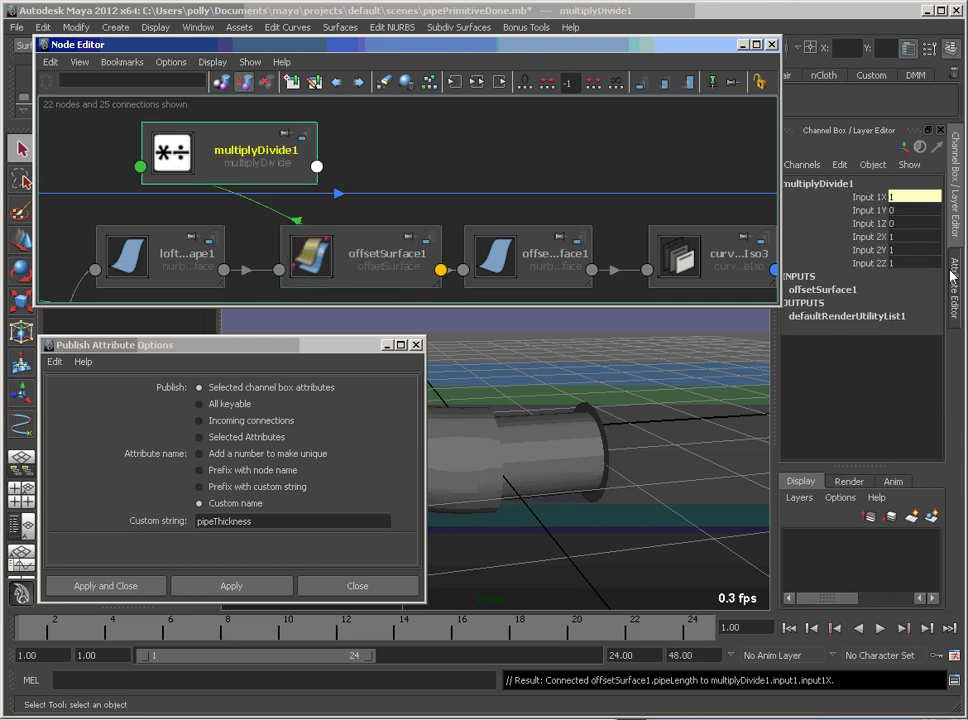
{"action": "left_click", "coordinate": [903, 238]}
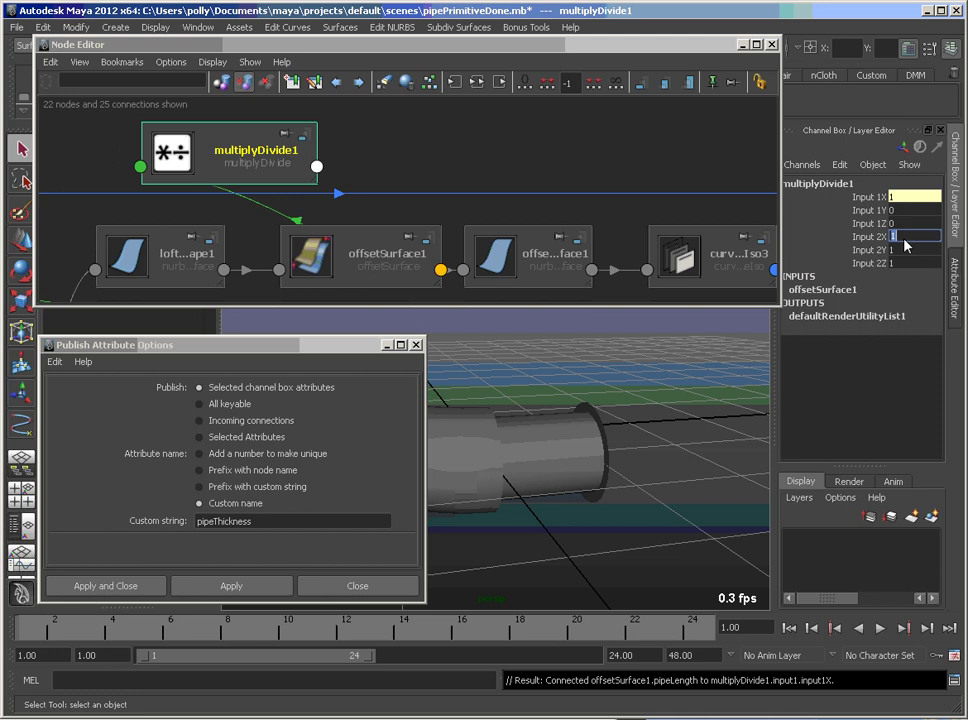
{"action": "type", "text": "2"}
{"action": "key", "text": "Return"}
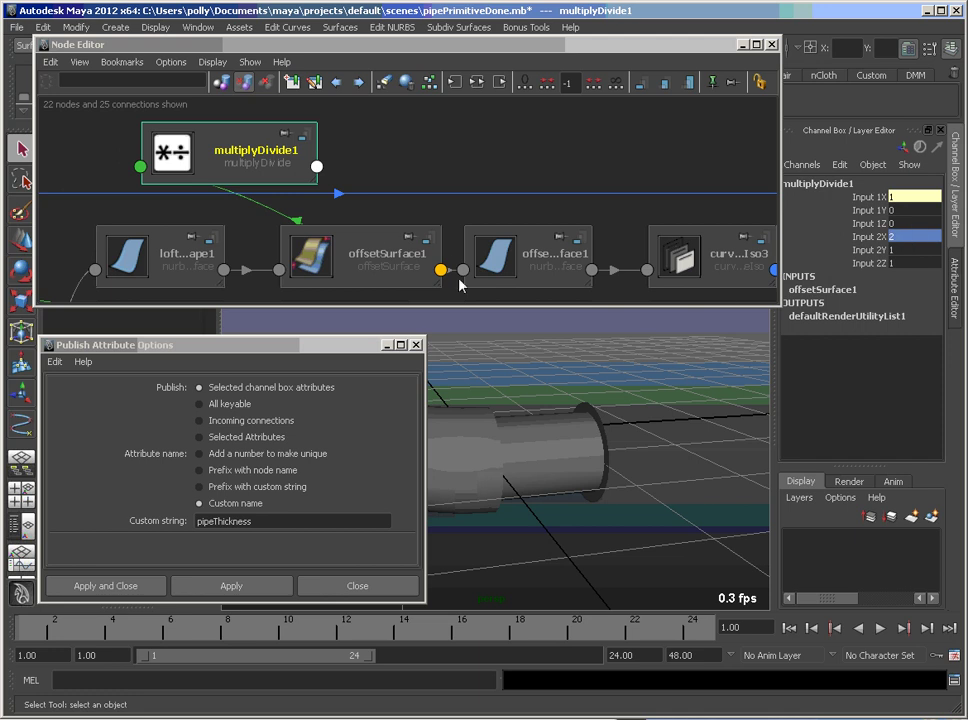
{"action": "left_click", "coordinate": [515, 197]}
{"action": "left_click_drag", "start_coordinate": [515, 197], "coordinate": [378, 182]}
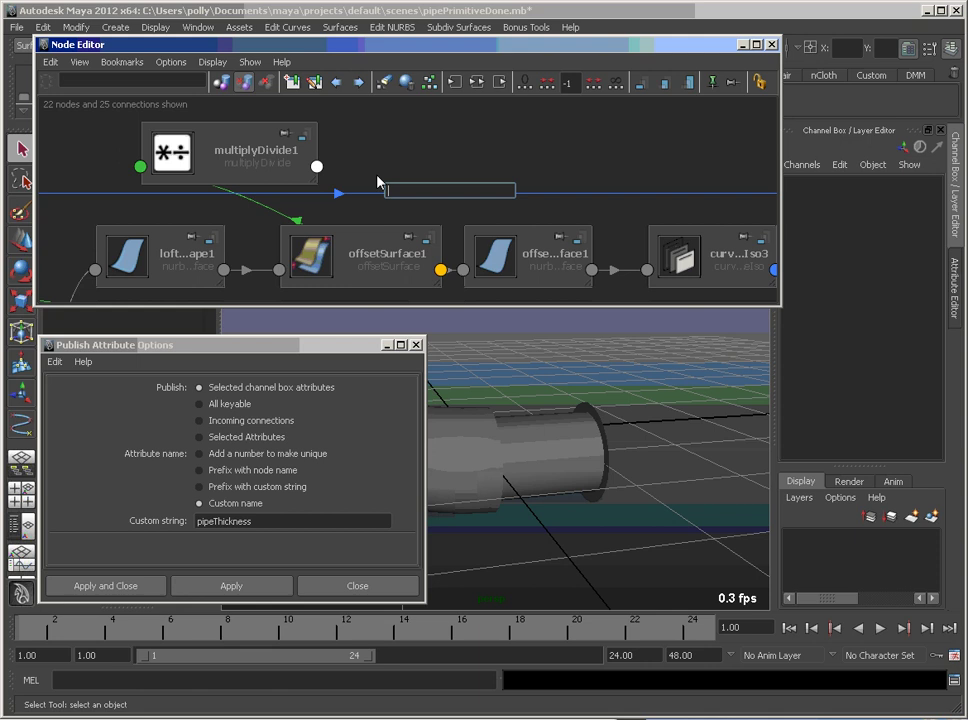
{"action": "type", "text": "pl"}
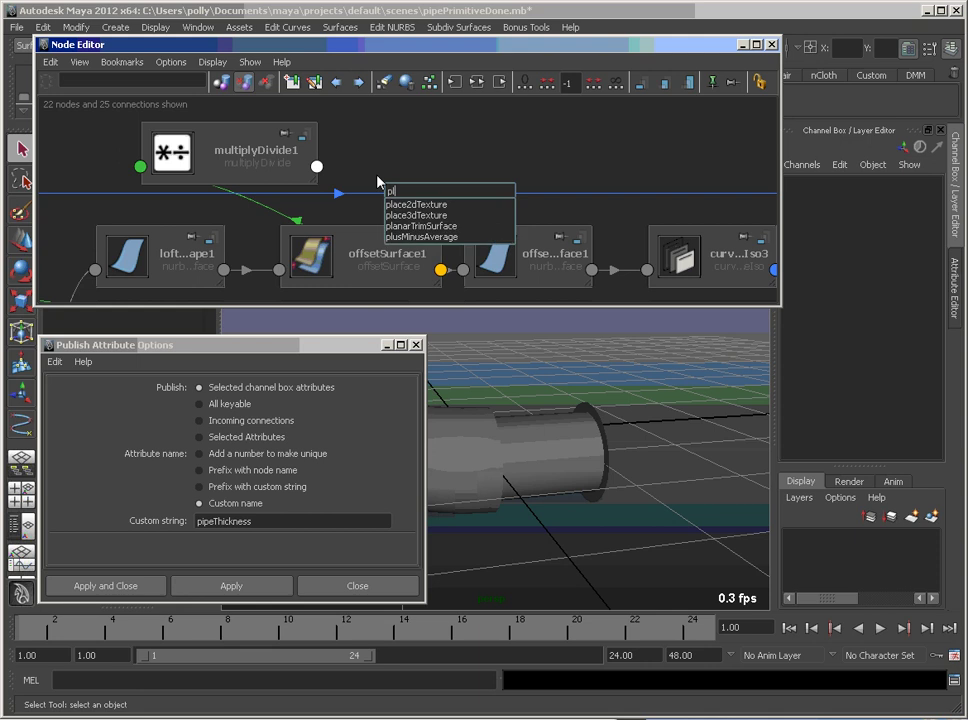
{"action": "left_click", "coordinate": [376, 242]}
{"action": "mouse_move", "coordinate": [376, 255]}
{"action": "left_mouse_down"}
{"action": "mouse_move", "coordinate": [378, 270]}
{"action": "mouse_move", "coordinate": [371, 262]}
{"action": "left_mouse_up"}
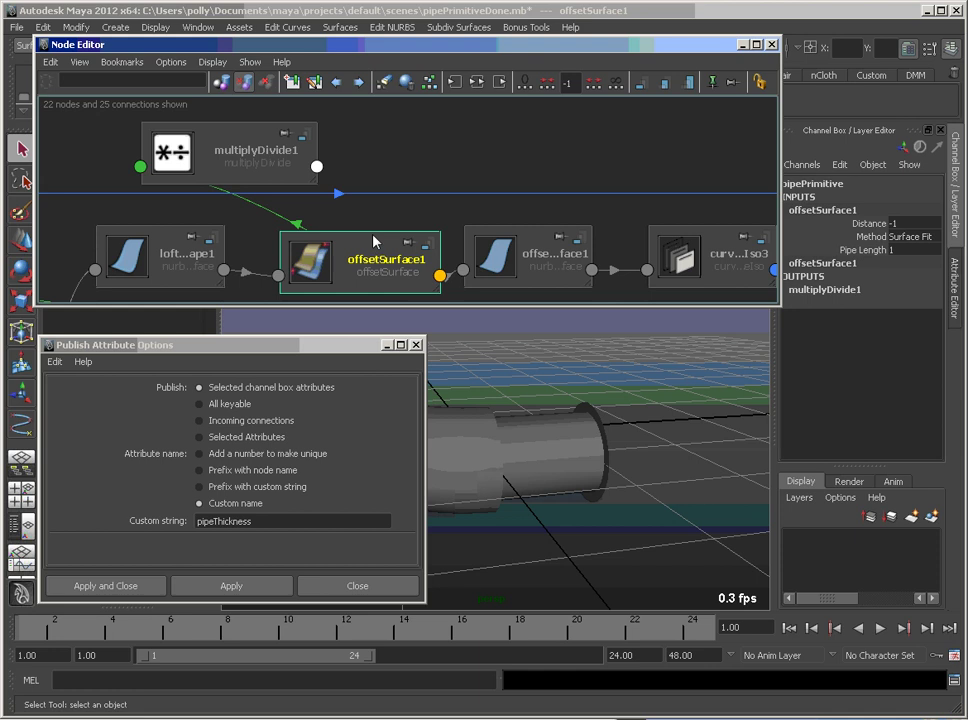
{"action": "left_click", "coordinate": [410, 180]}
{"action": "key", "text": "Tab"}
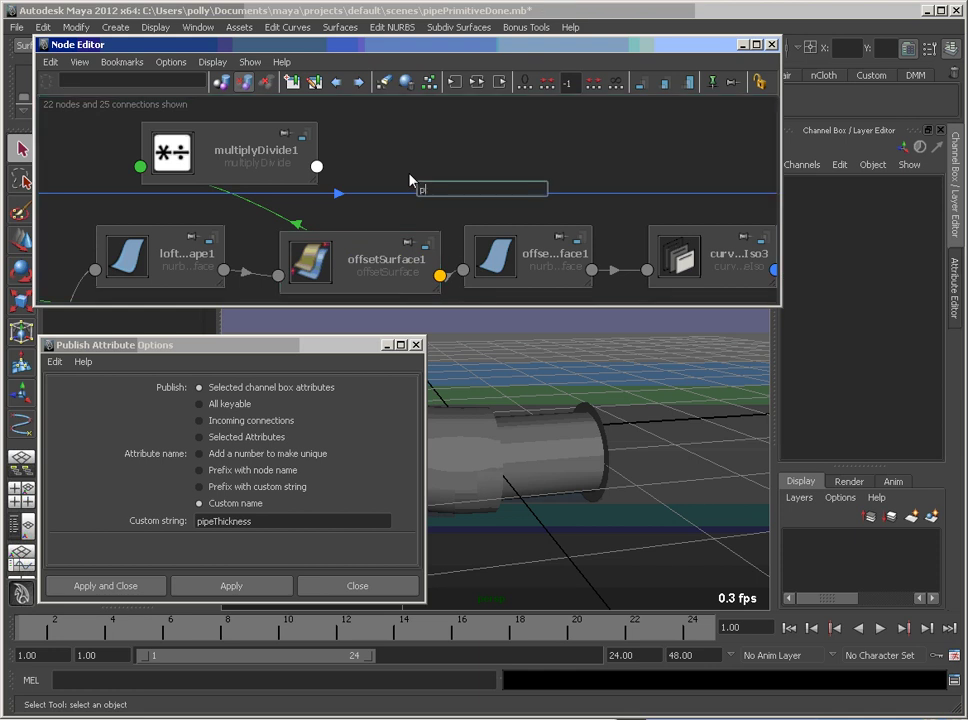
{"action": "type", "text": "pl"}
{"action": "left_click", "coordinate": [449, 236]}
{"action": "key", "text": "Return"}
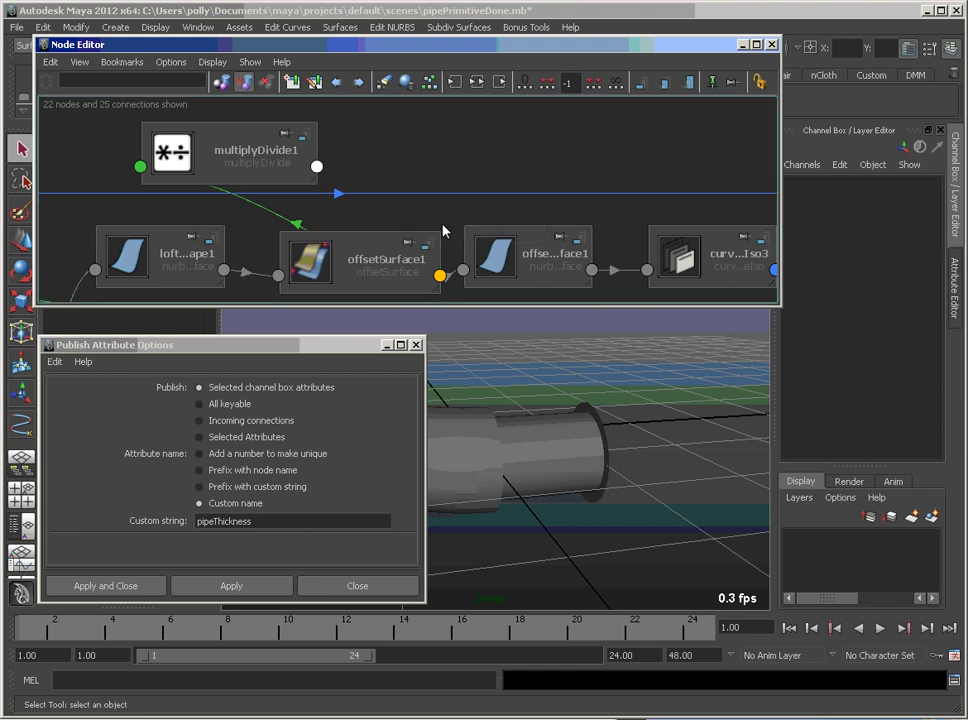
Create a plusMinusAverage node in the Node Editor and place it beside multiplyDivide1, above the offset surface nodes
{"action": "key", "text": "Tab"}
{"action": "type", "text": "pl"}
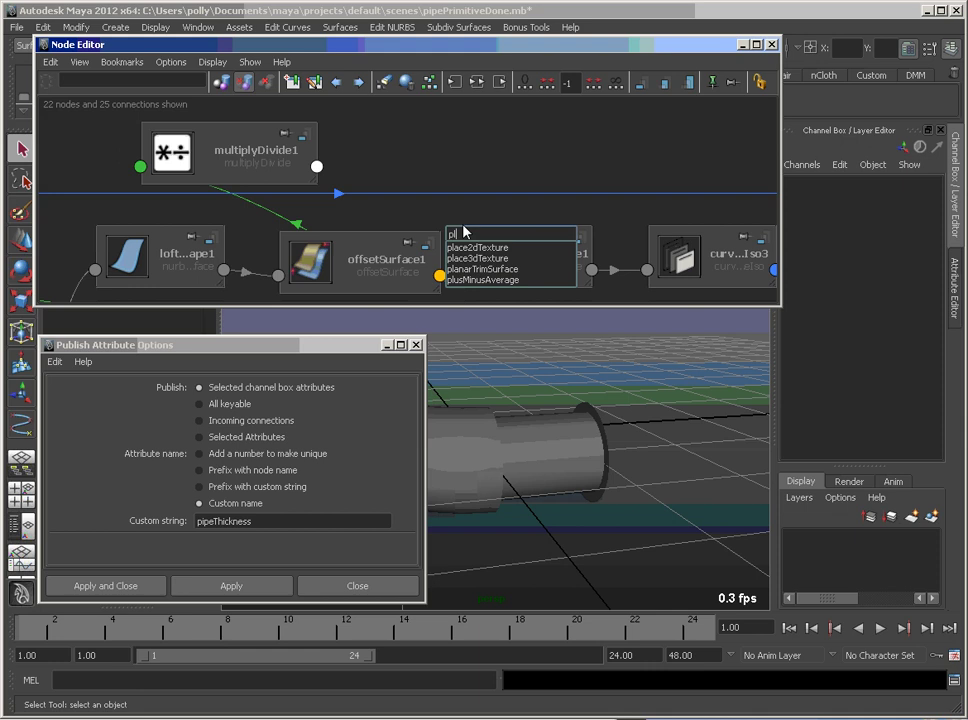
{"action": "left_click", "coordinate": [469, 280]}
{"action": "key", "text": "Return"}
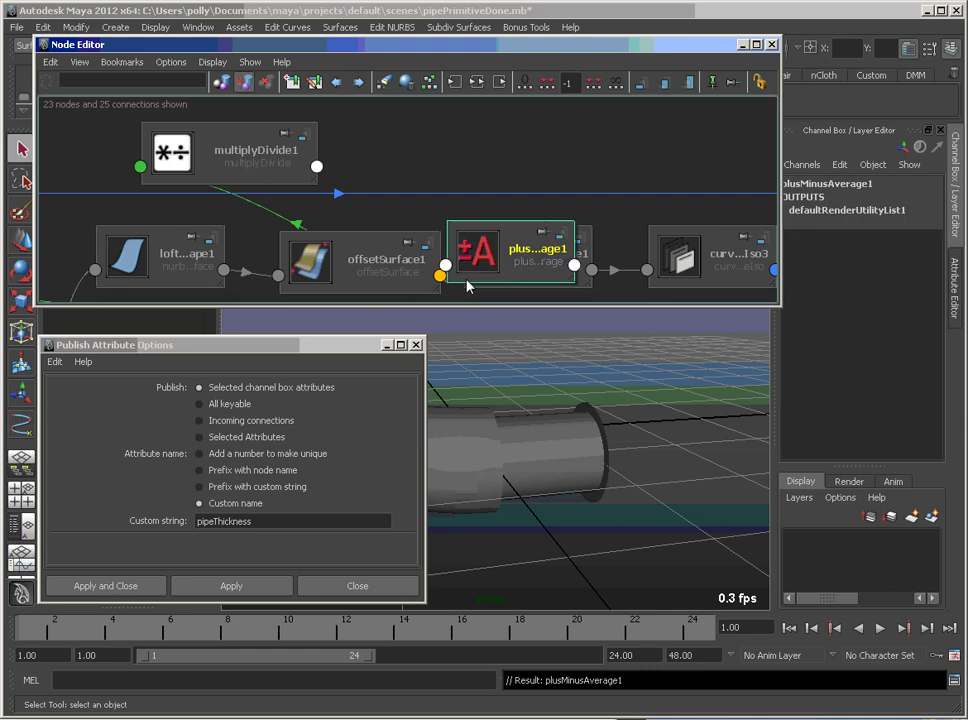
{"action": "left_click_drag", "start_coordinate": [504, 274], "coordinate": [413, 172]}
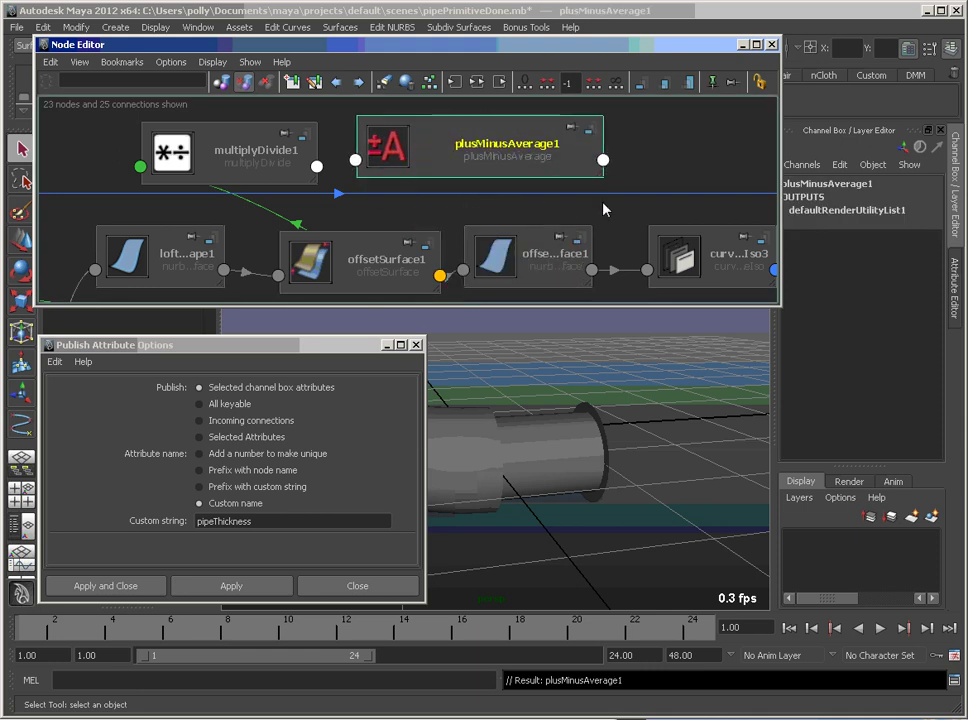
{"action": "left_click_drag", "start_coordinate": [477, 160], "coordinate": [502, 160]}
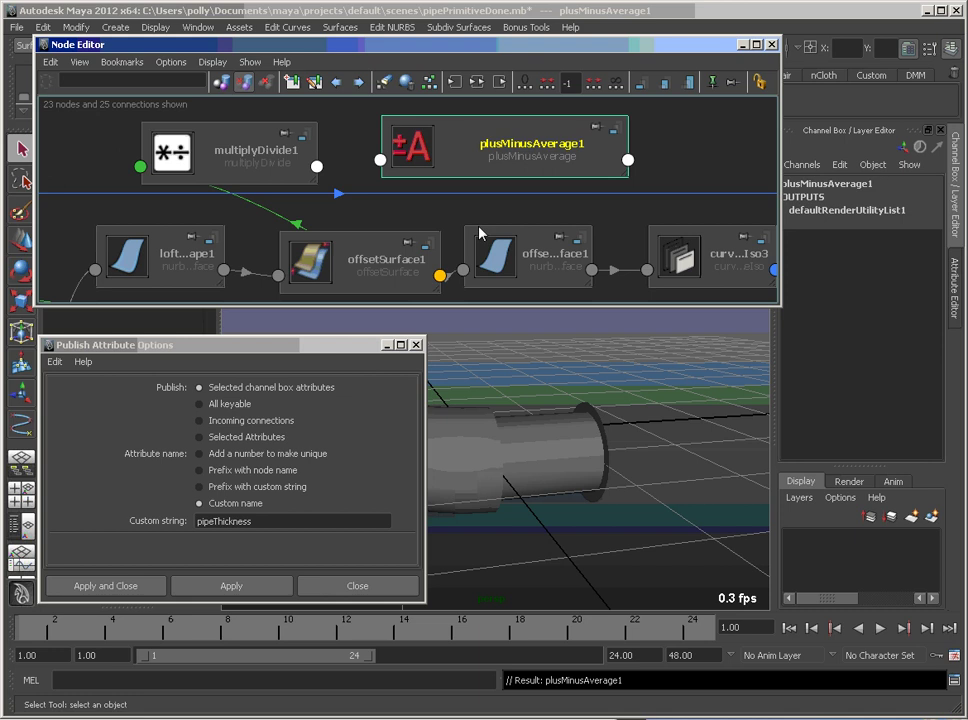
Connect offsetSurface1's Pipe Length output to plusMinusAverage1's Input 1D[0]
{"action": "left_click", "coordinate": [440, 290]}
{"action": "left_click", "coordinate": [516, 344]}
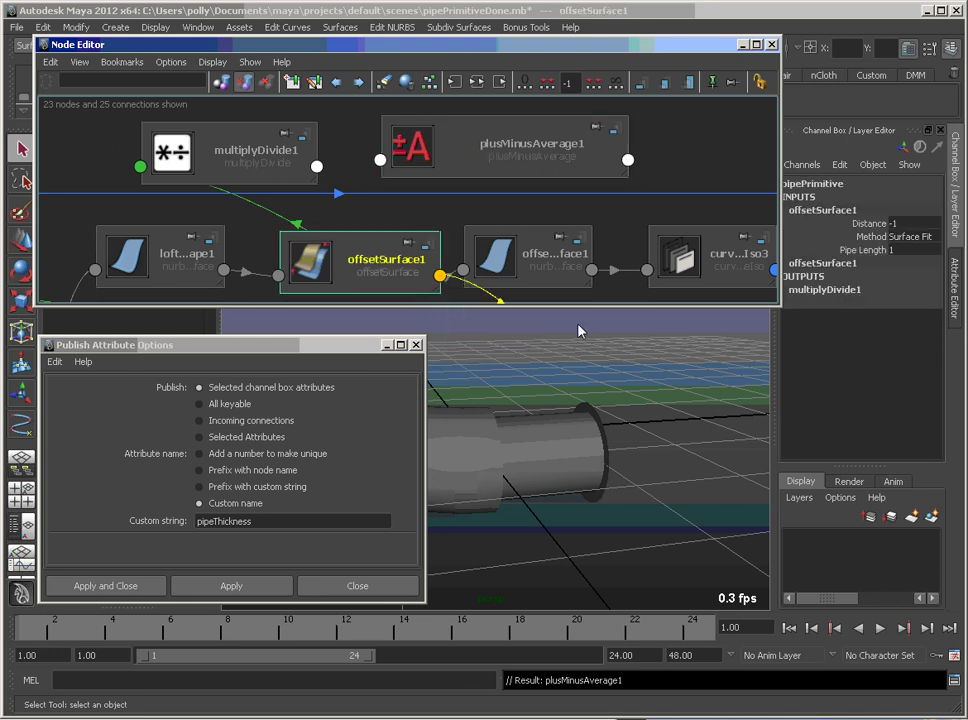
{"action": "left_click", "coordinate": [386, 163]}
{"action": "mouse_move", "coordinate": [418, 174]}
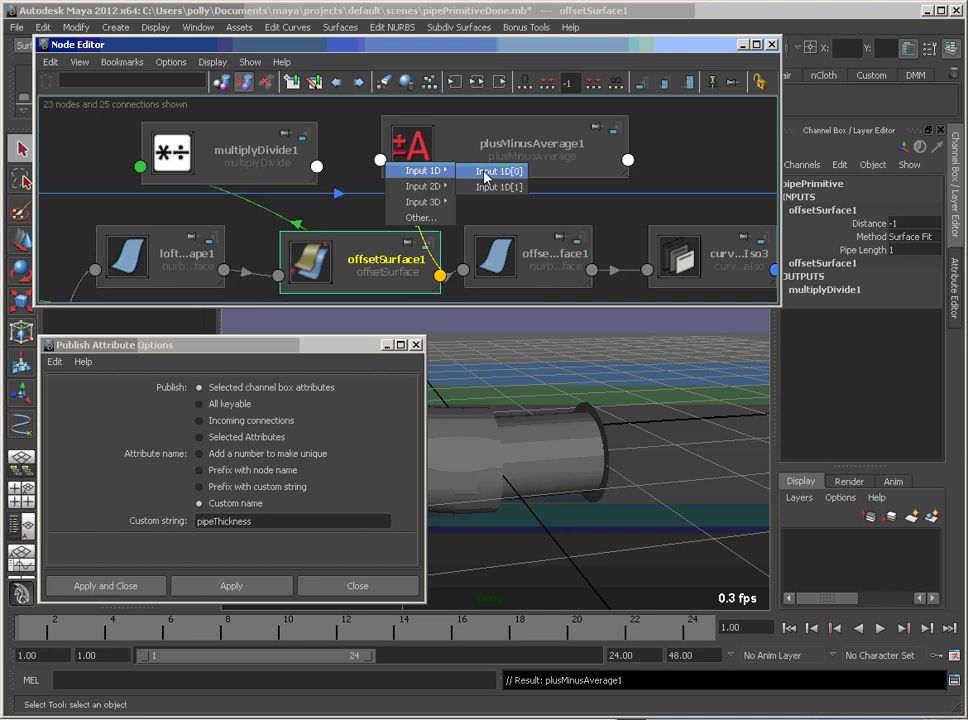
{"action": "left_click", "coordinate": [498, 171]}
Connect multiplyDivide1's Output X to plusMinusAverage1's Input 1D[1]
{"action": "left_click", "coordinate": [317, 166]}
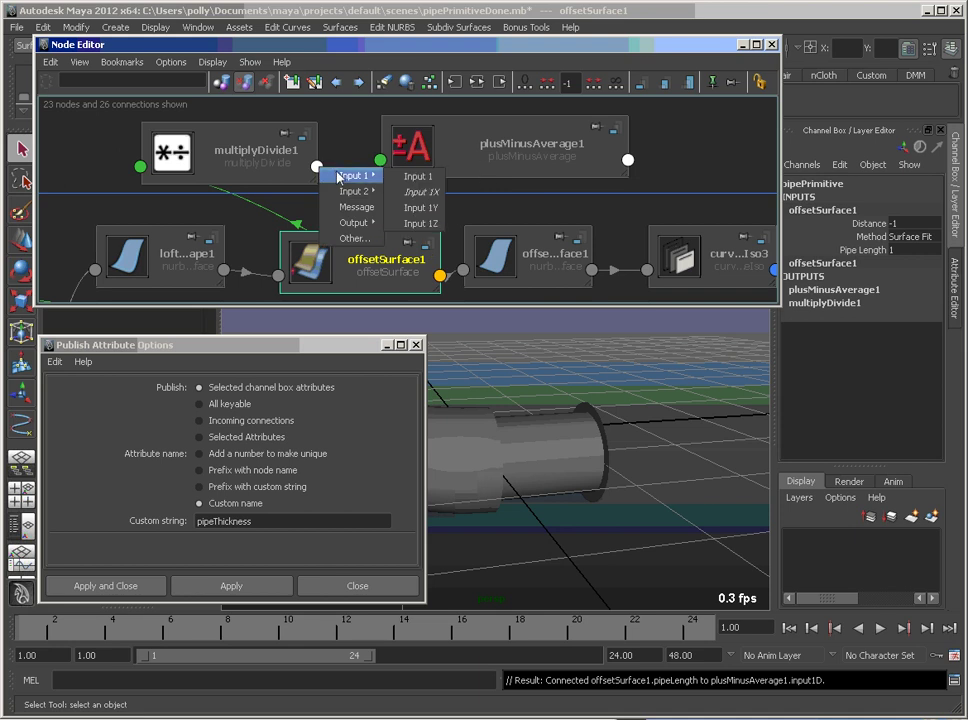
{"action": "mouse_move", "coordinate": [358, 222]}
{"action": "left_click", "coordinate": [428, 240]}
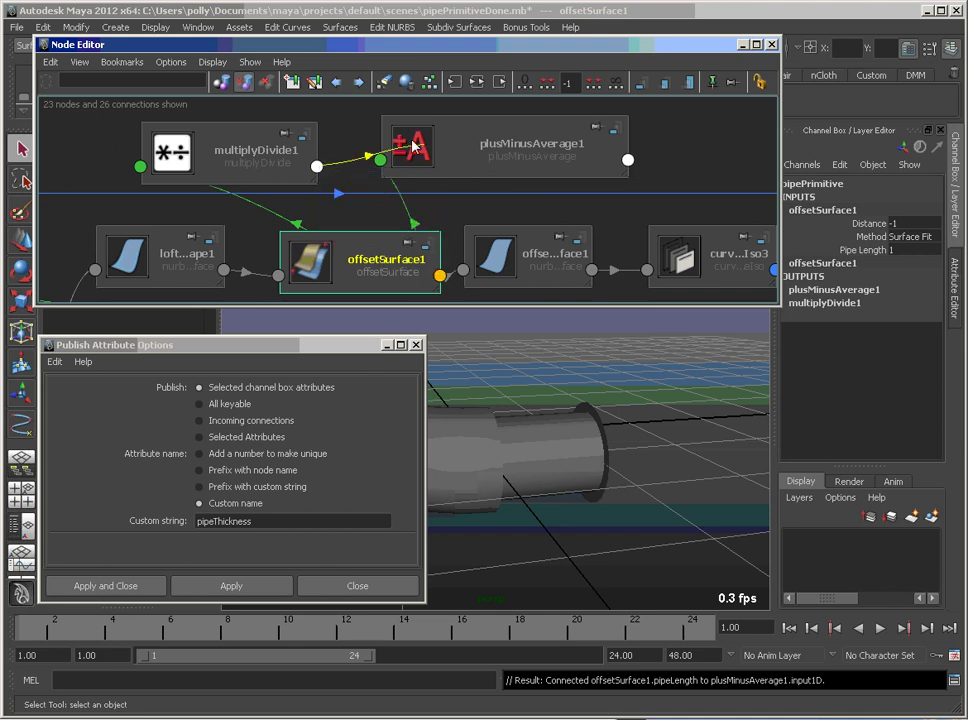
{"action": "left_click", "coordinate": [380, 160]}
{"action": "mouse_move", "coordinate": [410, 187]}
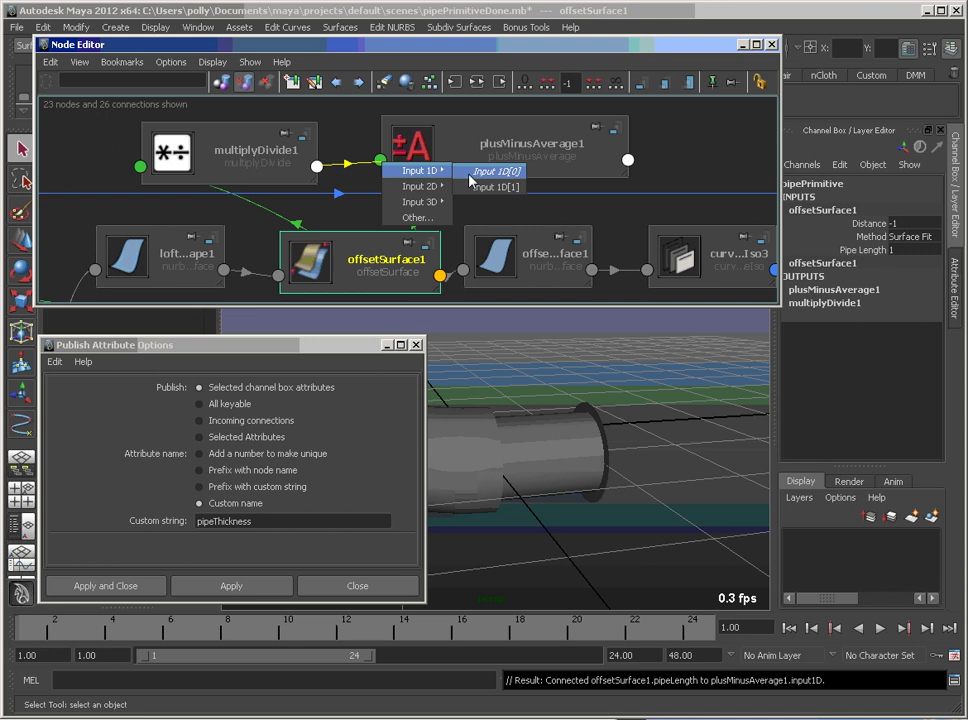
{"action": "left_click", "coordinate": [462, 187]}
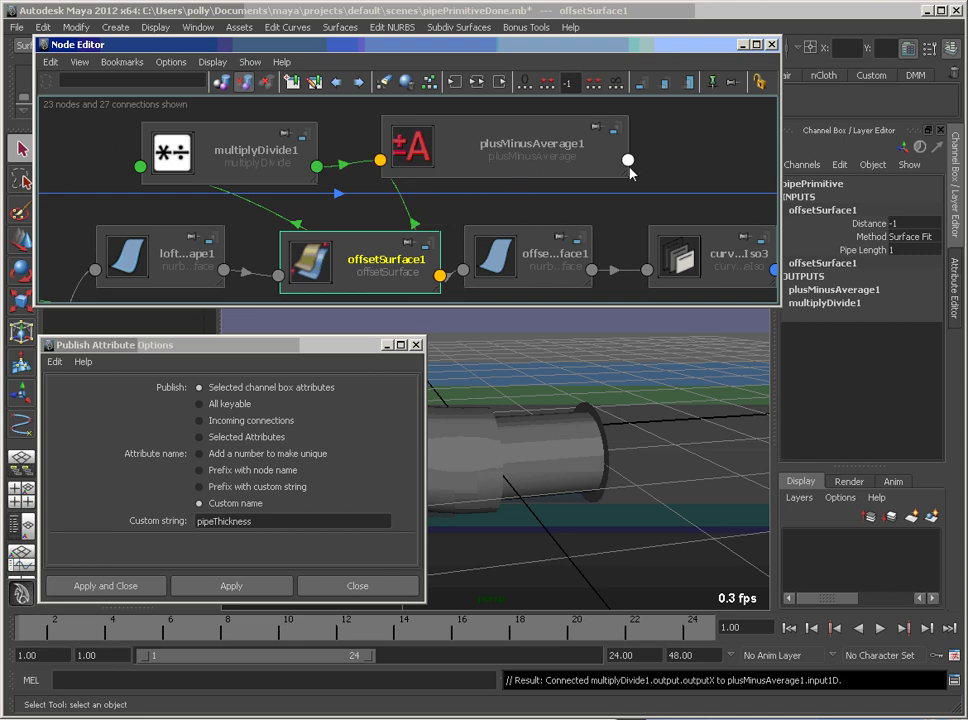
Set the operation of the plusMinusAverage1 node to Subtract
{"action": "left_click", "coordinate": [555, 168]}
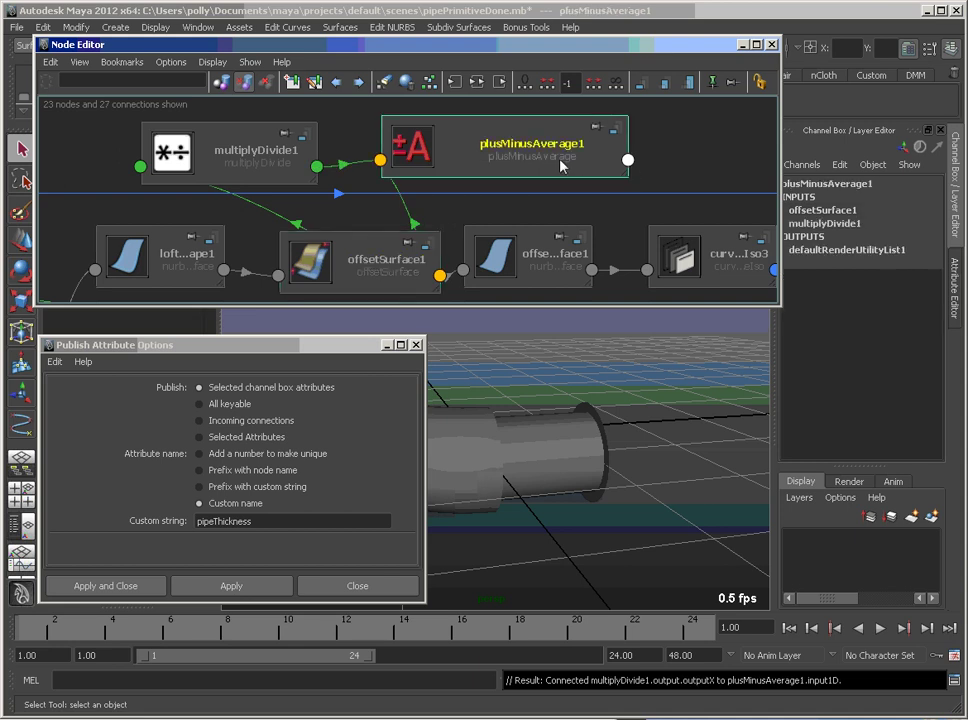
{"action": "double_click", "coordinate": [562, 167]}
{"action": "left_click", "coordinate": [770, 349]}
{"action": "left_click", "coordinate": [746, 385]}
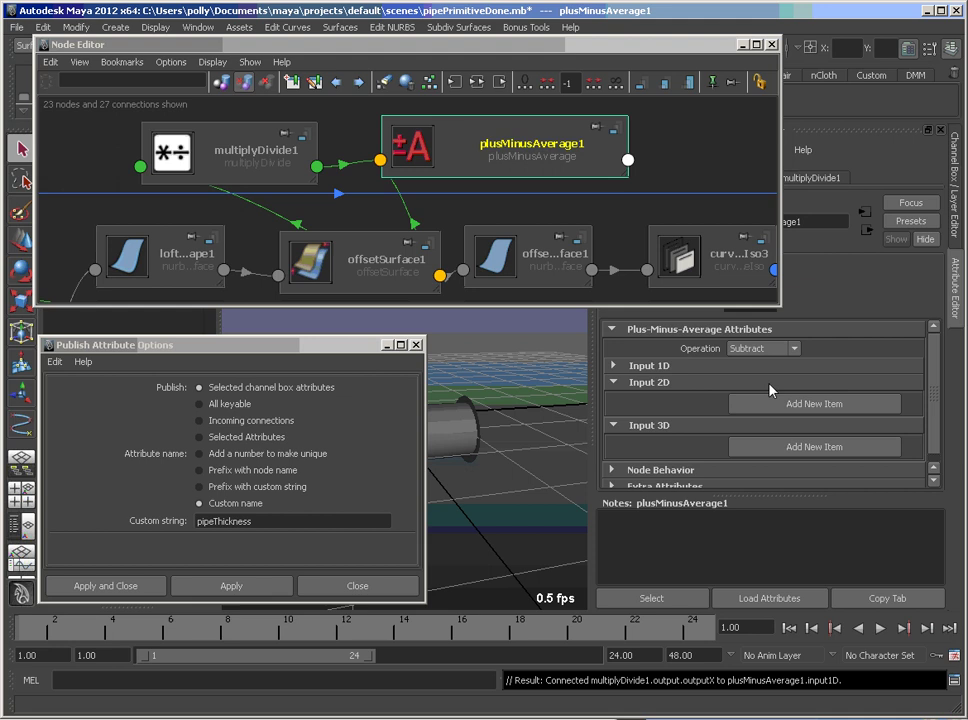
Connect plusMinusAverage1's Output 1D to the Distance input of offsetSurface1
{"action": "left_click", "coordinate": [628, 160]}
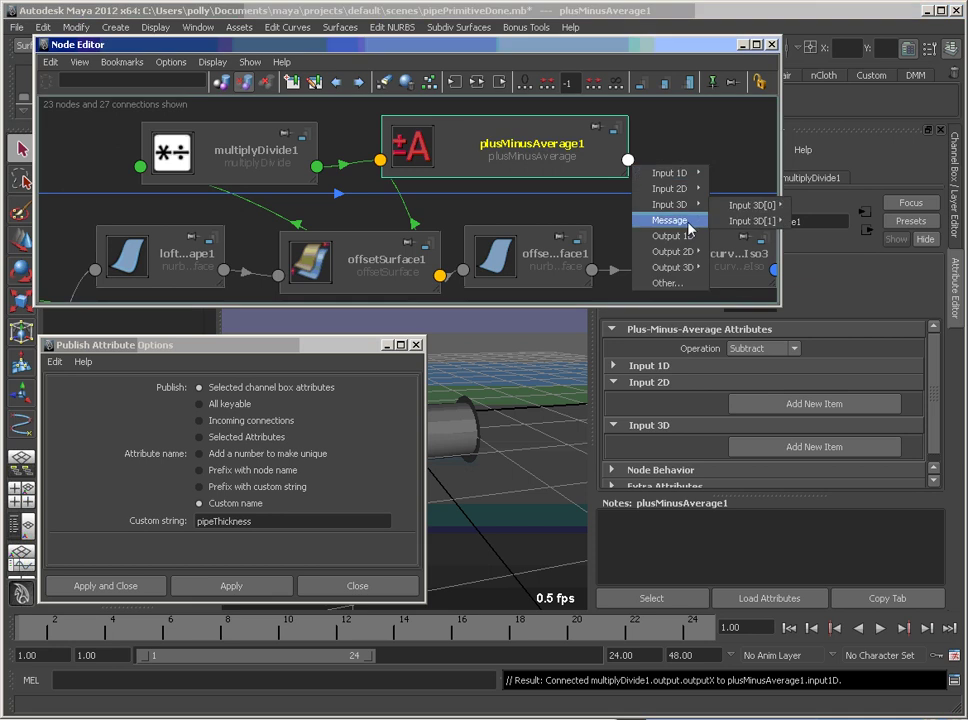
{"action": "left_click", "coordinate": [673, 235]}
{"action": "left_click", "coordinate": [283, 284]}
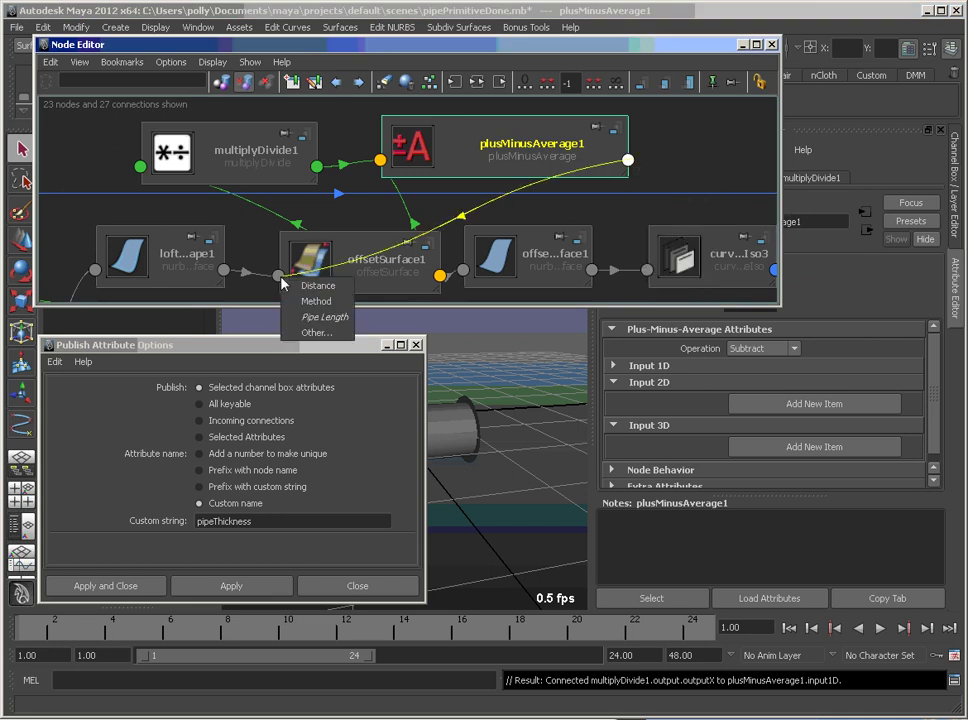
{"action": "left_click", "coordinate": [313, 284]}
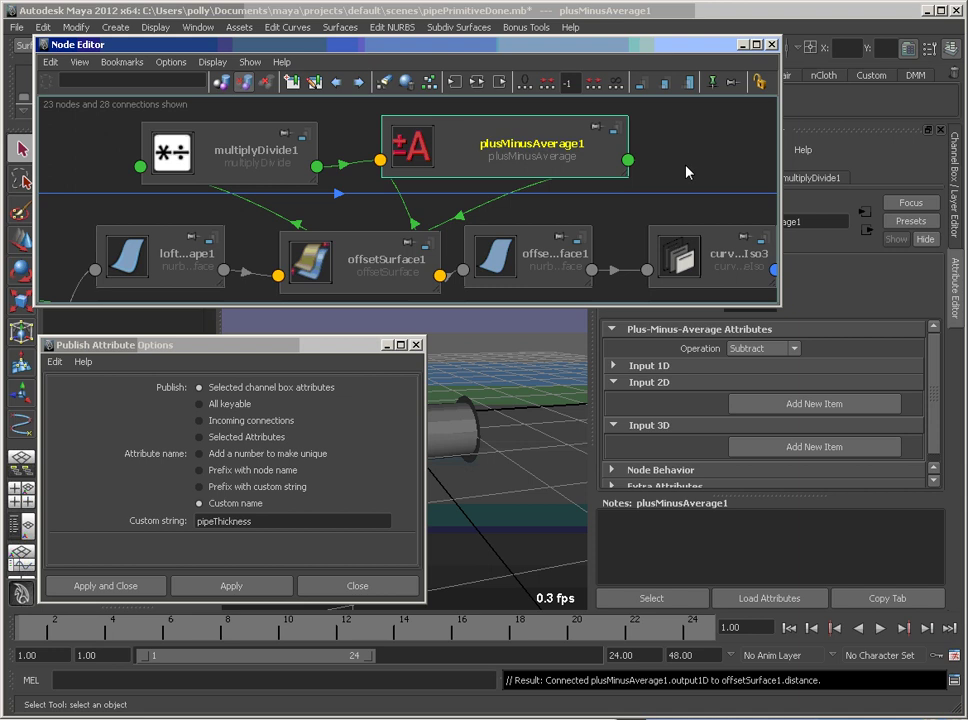
Select the offsetSurface1 node and narrow the Node Editor window so it stops covering the node's attributes
{"action": "left_click", "coordinate": [333, 273]}
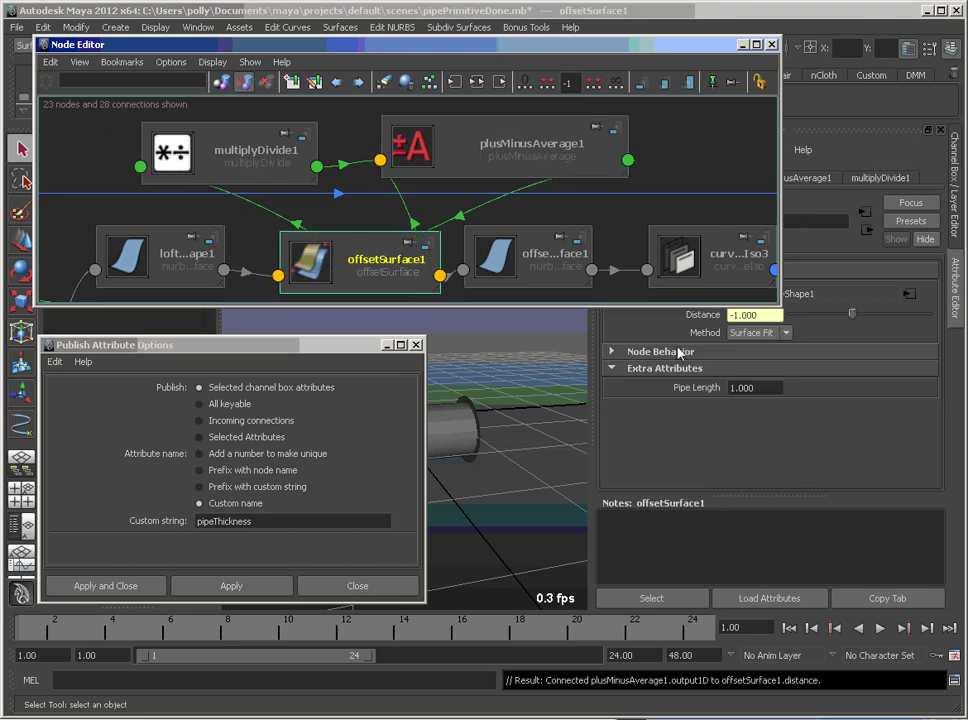
{"action": "left_click_drag", "start_coordinate": [779, 165], "coordinate": [568, 205]}
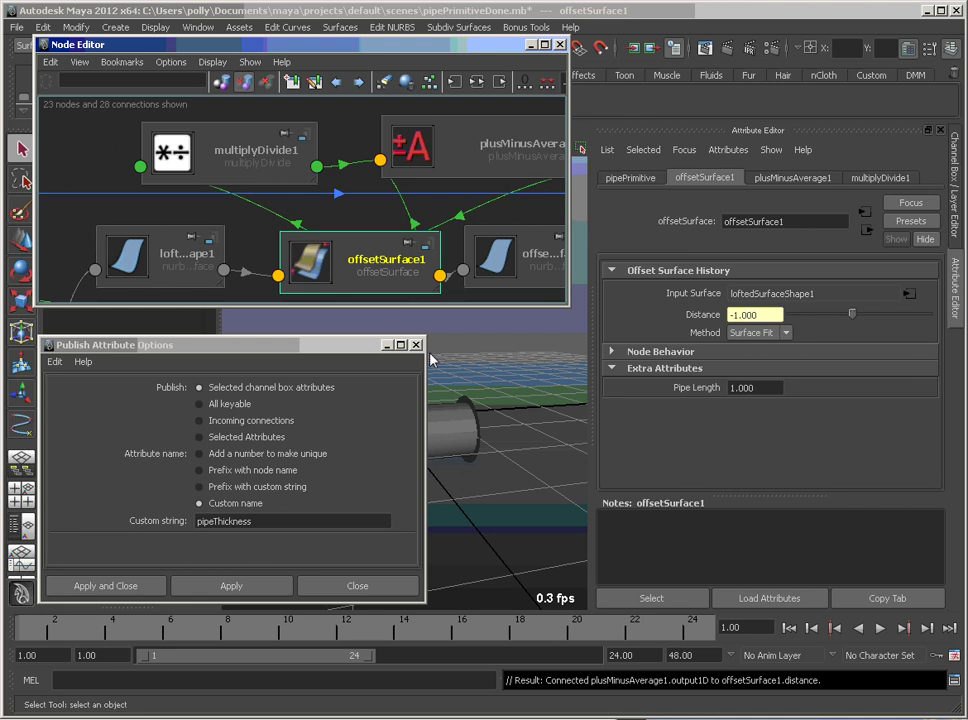
Scrub offsetSurface1's Pipe Length attribute interactively, ending at 2.56
{"action": "left_click_drag", "start_coordinate": [709, 397], "coordinate": [788, 400], "text": "ctrl"}
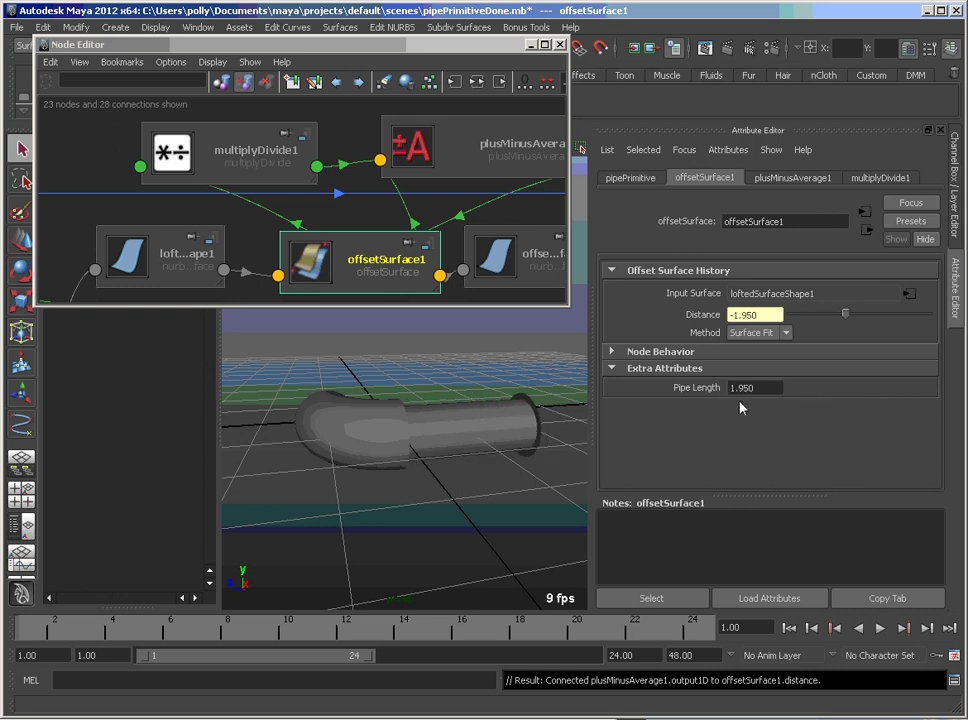
{"action": "left_click_drag", "start_coordinate": [730, 390], "coordinate": [781, 336], "text": "ctrl"}
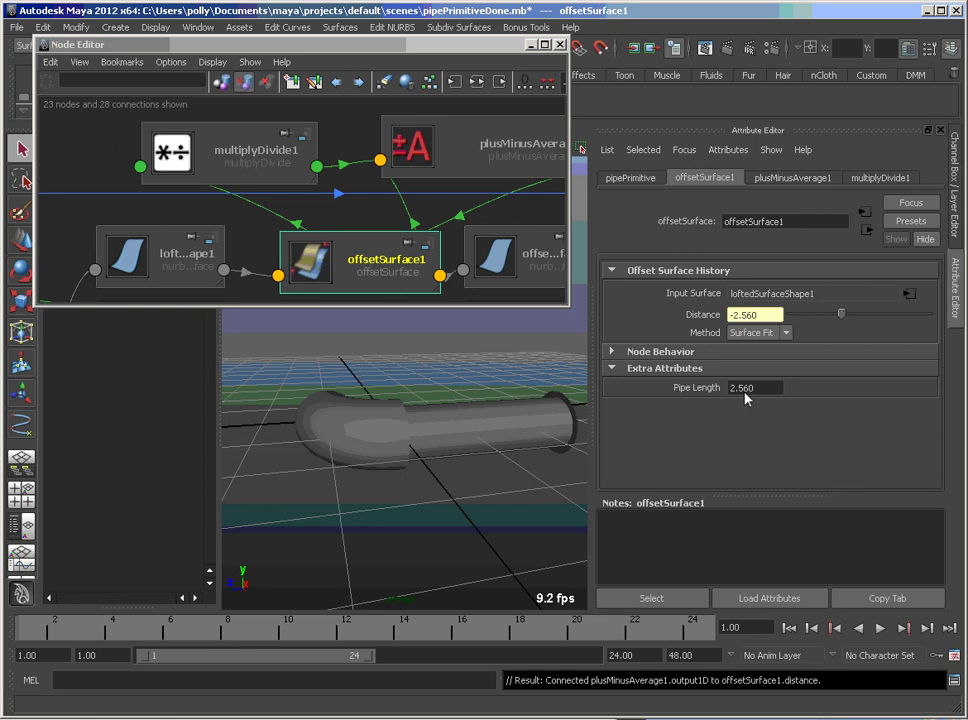
Publish offsetSurface1's Pipe Length attribute to the pipePrimitive asset, using the option that adds a number to make the name unique
{"action": "key", "text": "ctrl+a"}
{"action": "left_click", "coordinate": [858, 252]}
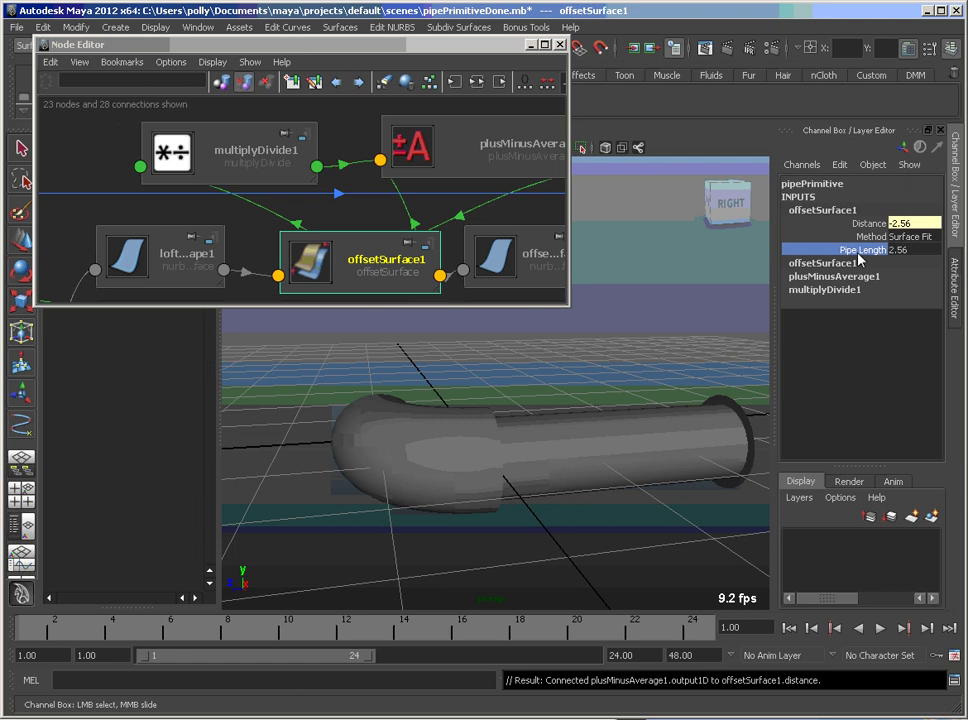
{"action": "right_click", "coordinate": [857, 255]}
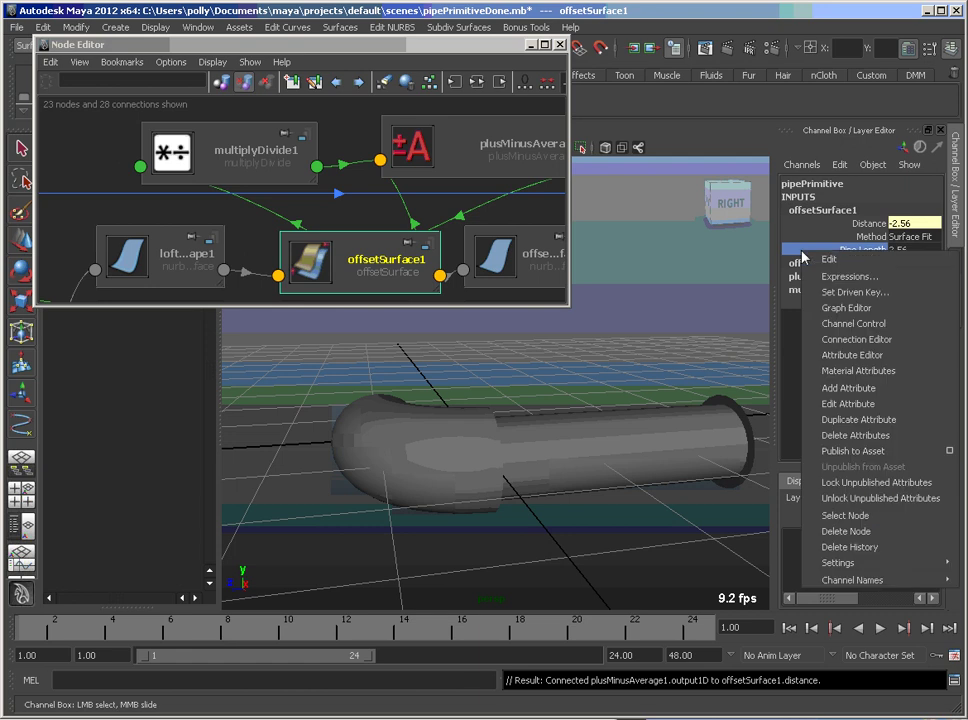
{"action": "left_click", "coordinate": [949, 451]}
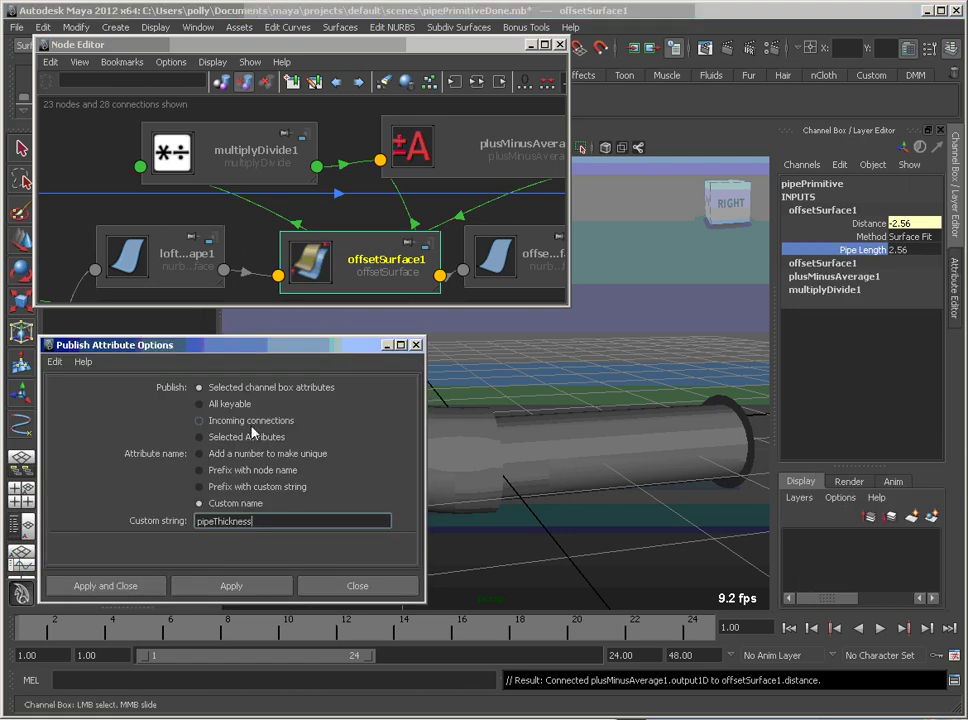
{"action": "left_click", "coordinate": [200, 453]}
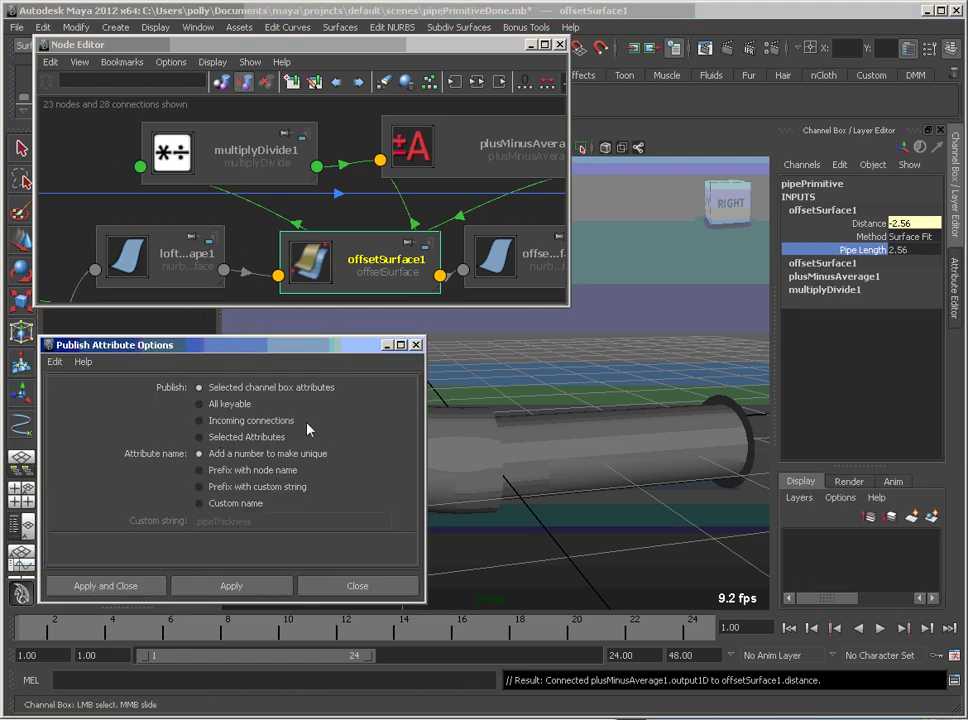
{"action": "left_click", "coordinate": [248, 594]}
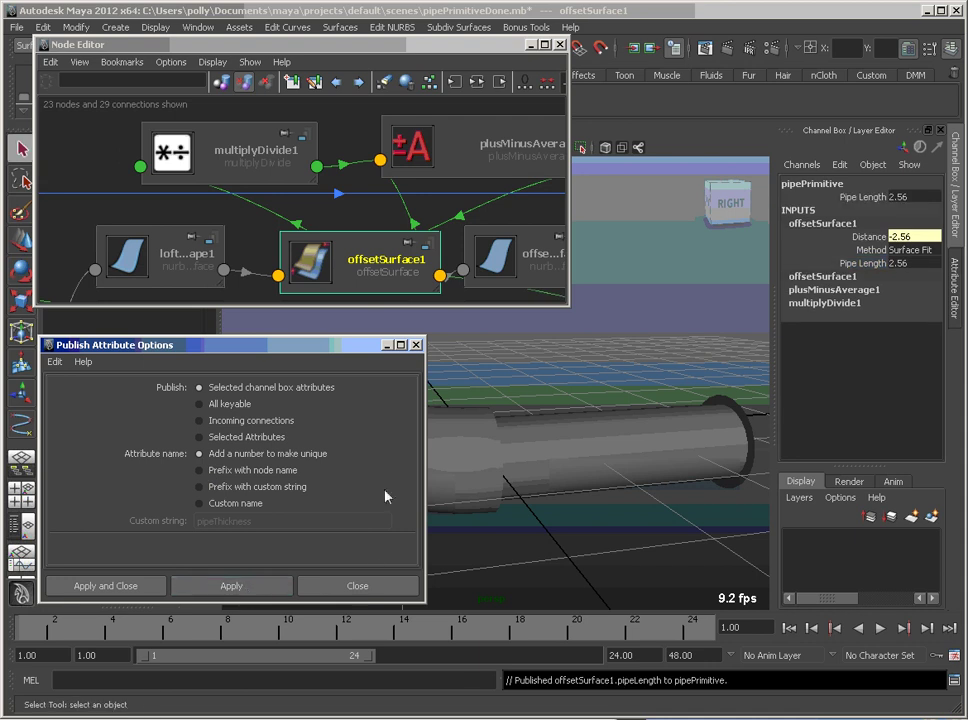
{"action": "left_click", "coordinate": [366, 585]}
Trace the pipe's history nodes back from polySoftEdge1 through polyMergeVert1 and select the shellTessellate1 node
{"action": "middle_click_drag", "start_coordinate": [440, 277], "coordinate": [230, 272], "text": "alt"}
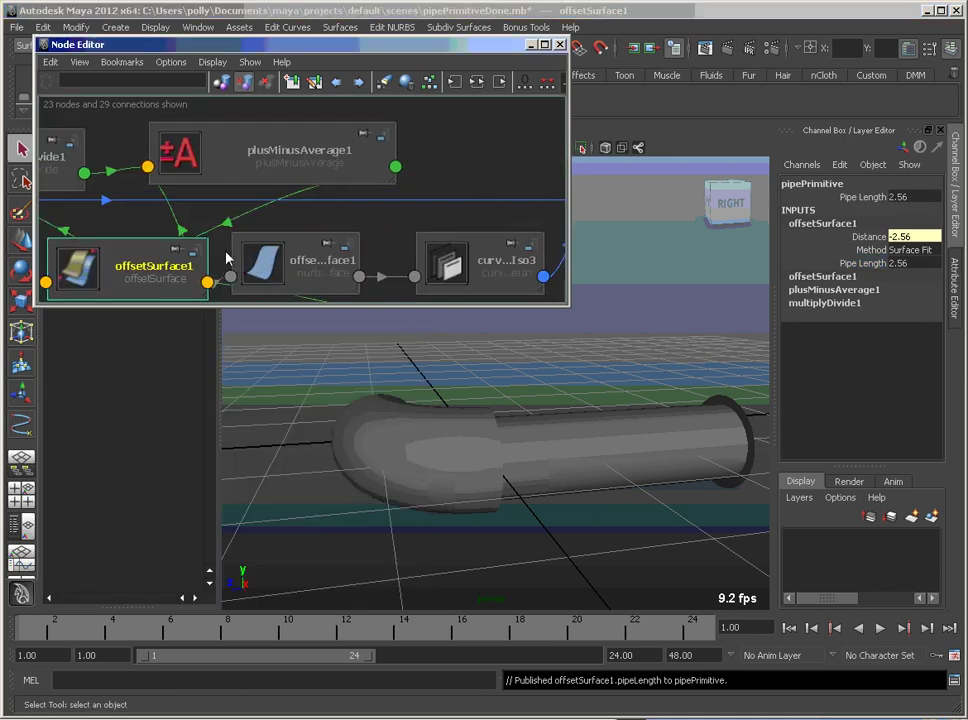
{"action": "scroll", "coordinate": [242, 251], "scroll_direction": "down", "scroll_amount": 3}
{"action": "middle_click_drag", "start_coordinate": [249, 207], "coordinate": [171, 186], "text": "alt"}
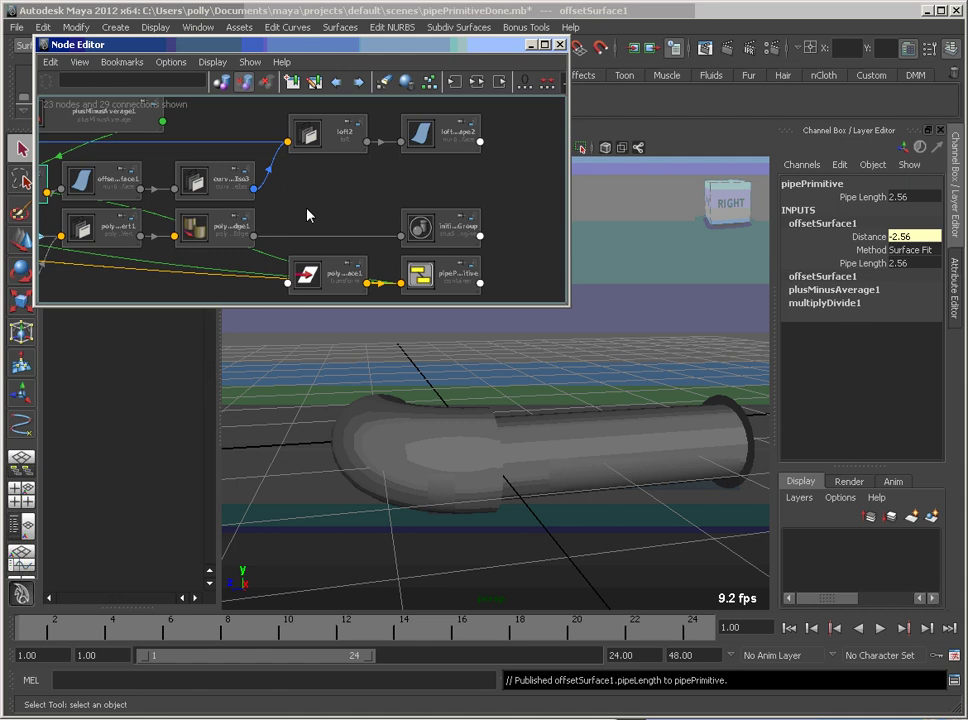
{"action": "left_click", "coordinate": [220, 228]}
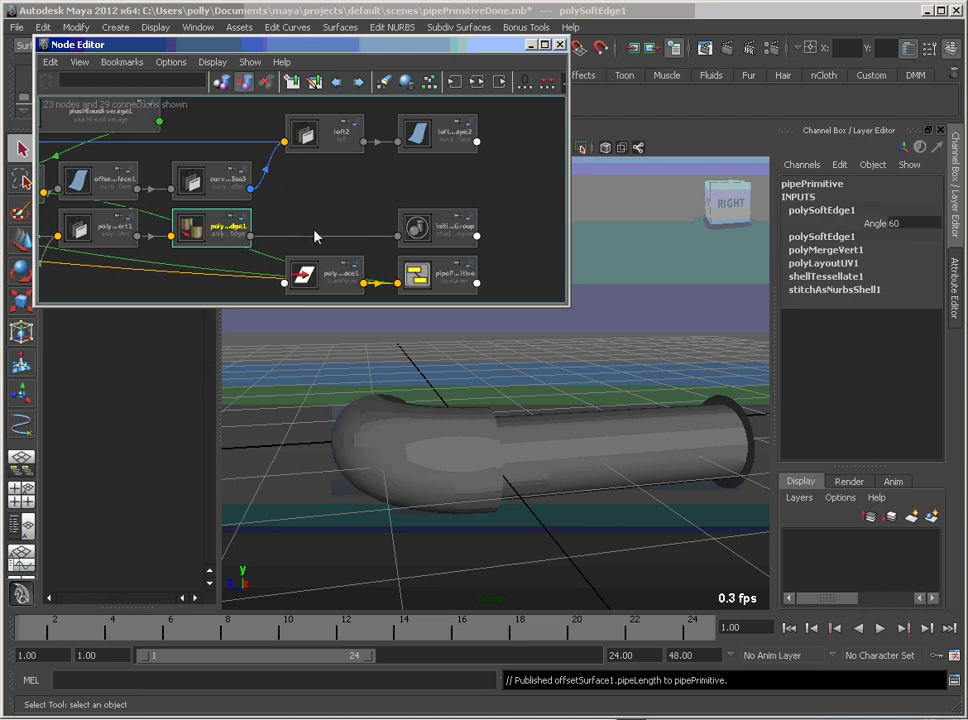
{"action": "middle_click_drag", "start_coordinate": [295, 222], "coordinate": [480, 204], "text": "alt"}
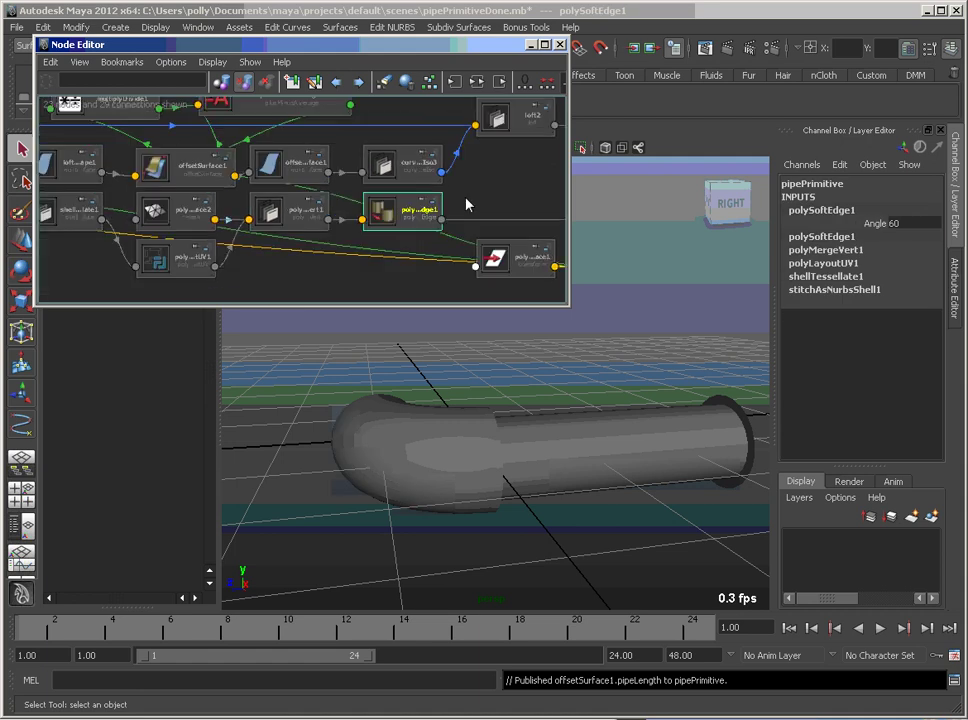
{"action": "left_click", "coordinate": [298, 222]}
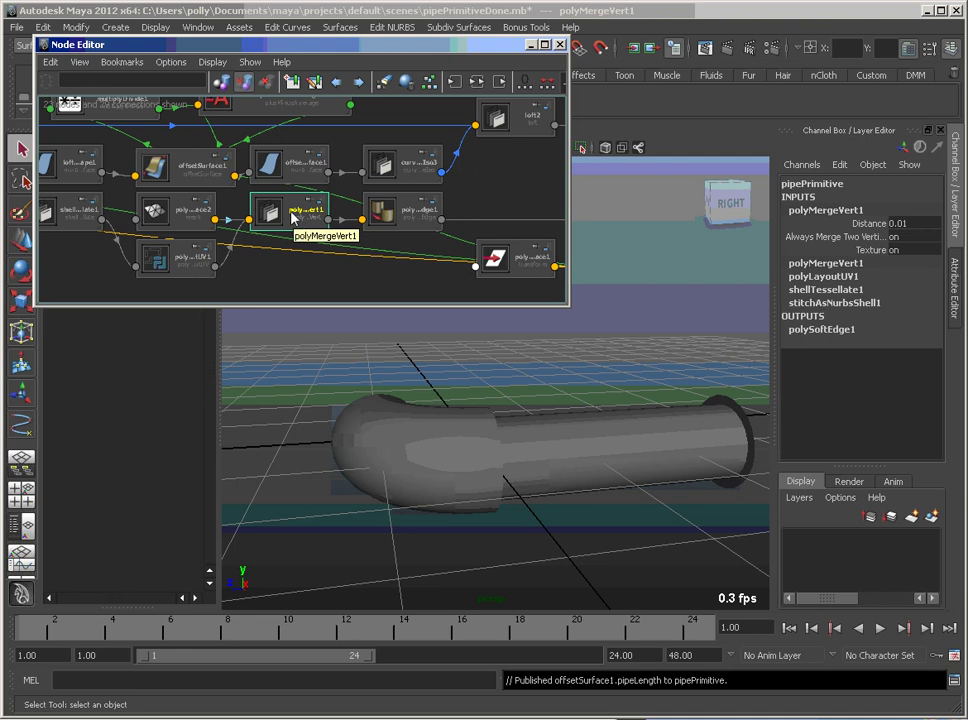
{"action": "middle_click_drag", "start_coordinate": [214, 223], "coordinate": [306, 232], "text": "alt"}
{"action": "left_click", "coordinate": [165, 222]}
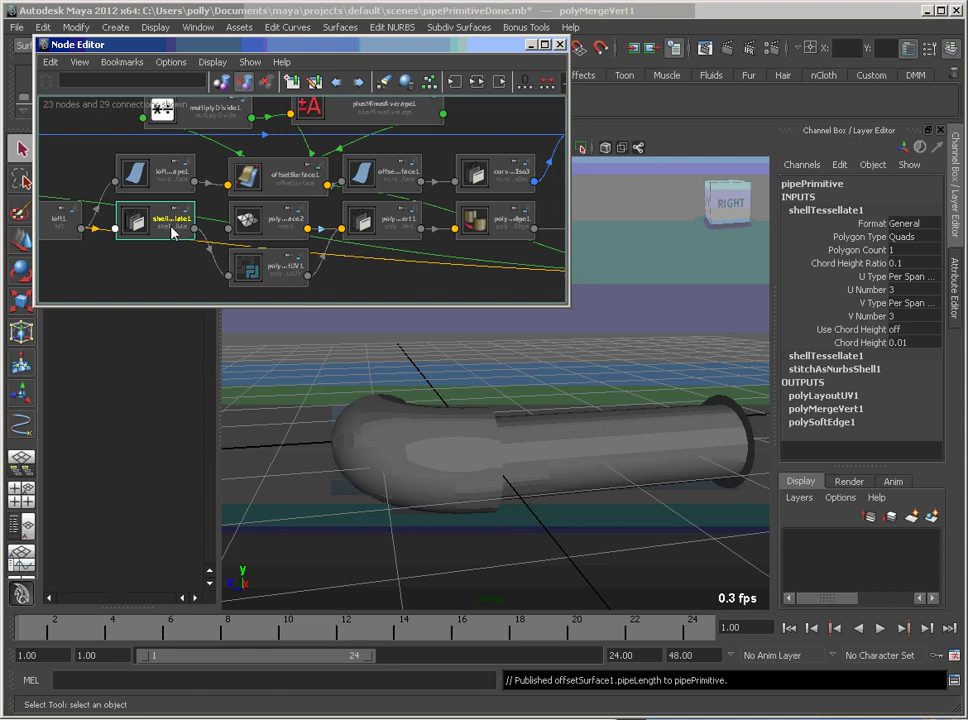
Publish shellTessellate1's U Number attribute to the asset under the custom name uDivisions
{"action": "left_click", "coordinate": [866, 290]}
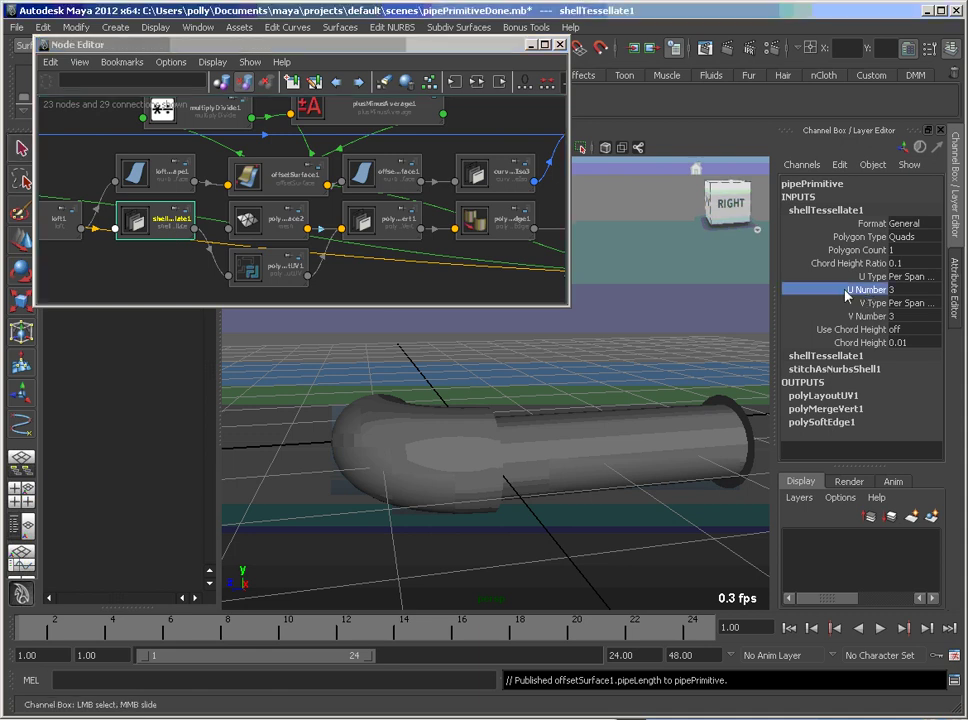
{"action": "right_click", "coordinate": [847, 292]}
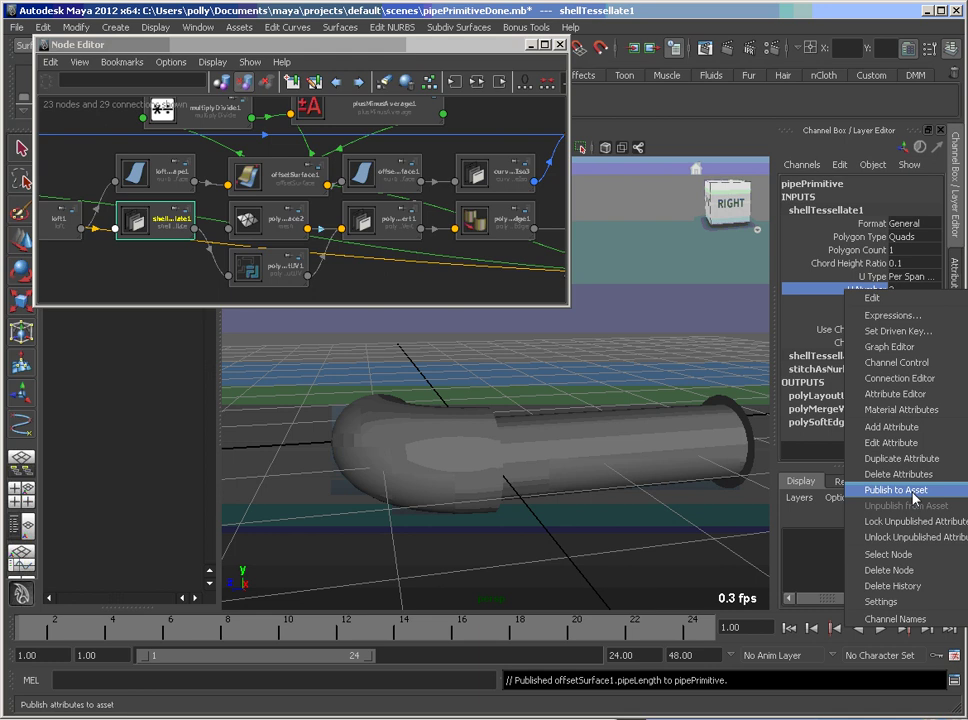
{"action": "left_click", "coordinate": [895, 490]}
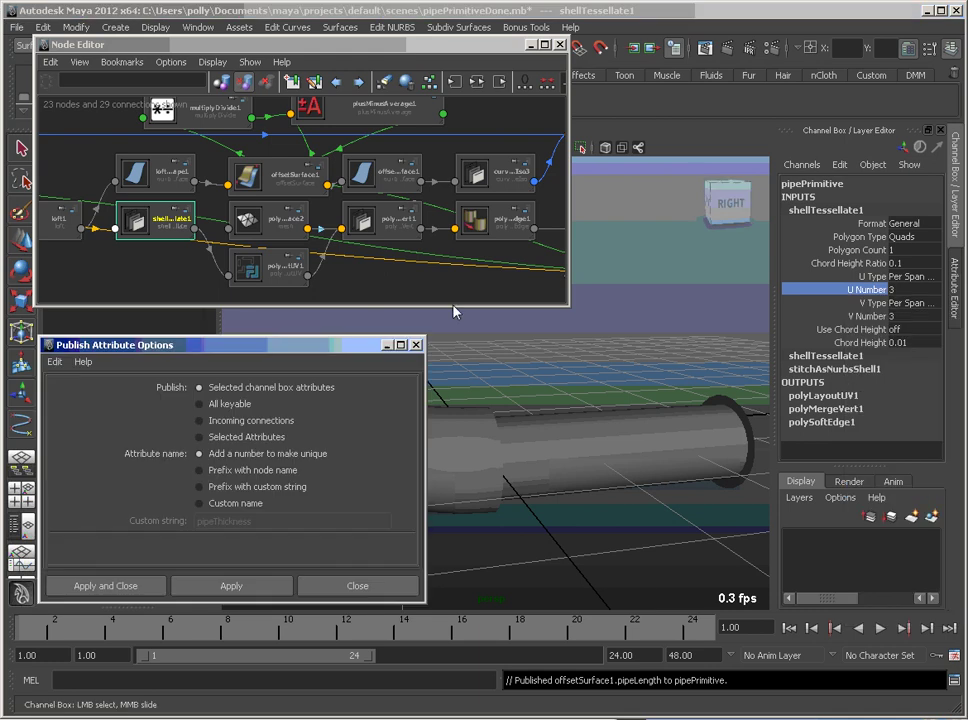
{"action": "left_click", "coordinate": [201, 504]}
{"action": "double_click", "coordinate": [243, 520]}
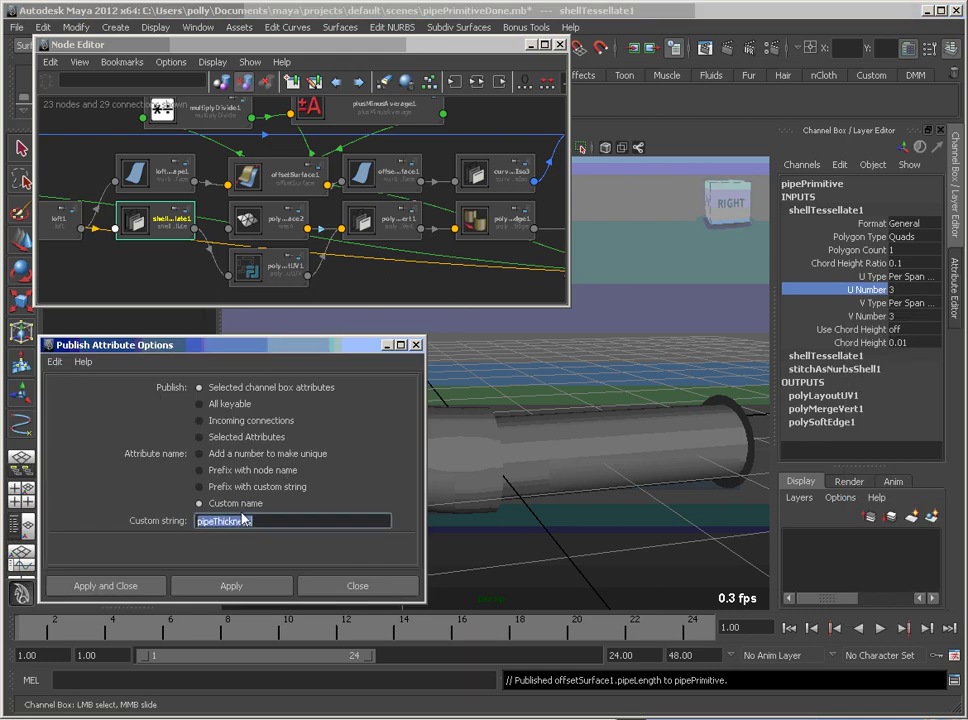
{"action": "type", "text": "uDivisions"}
{"action": "left_click", "coordinate": [231, 588]}
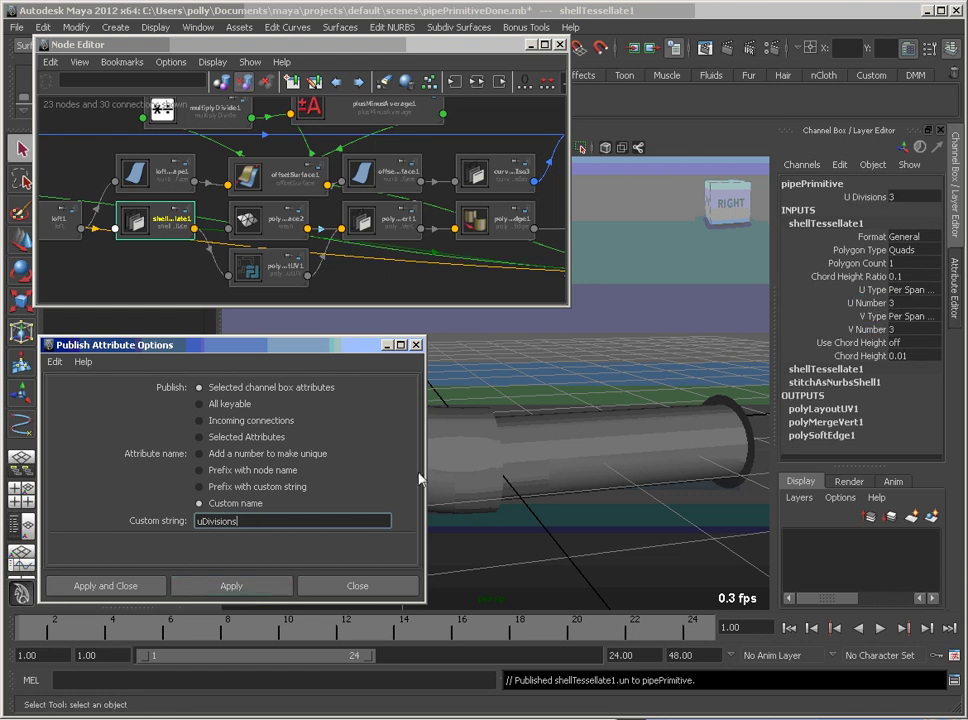
Publish shellTessellate1's V Number attribute to the asset under the custom name vDivisions
{"action": "left_click", "coordinate": [868, 330]}
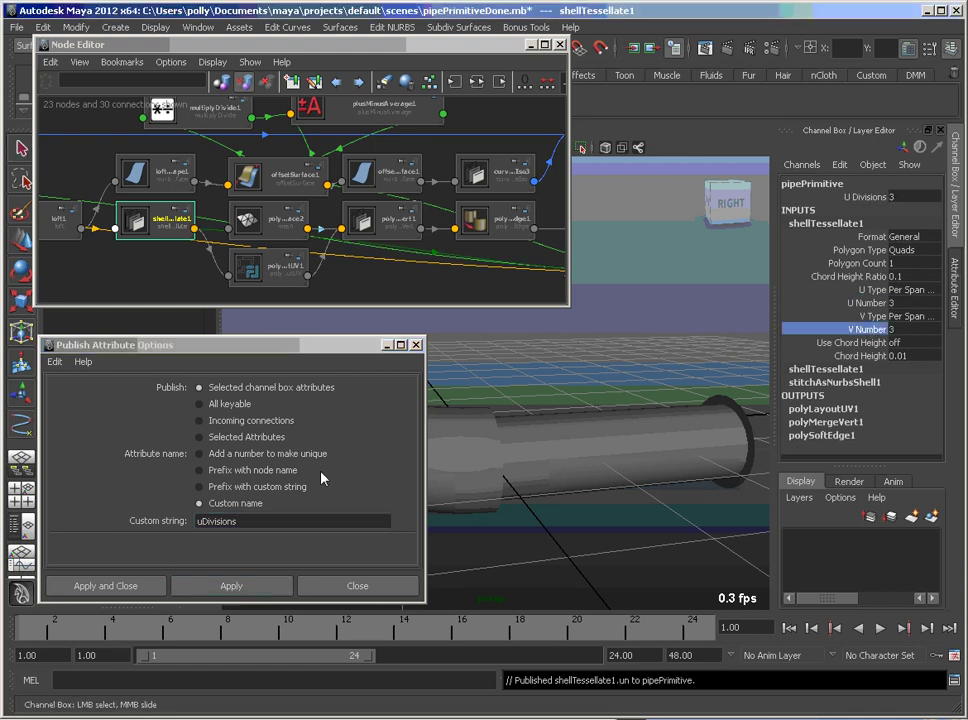
{"action": "left_click", "coordinate": [254, 520]}
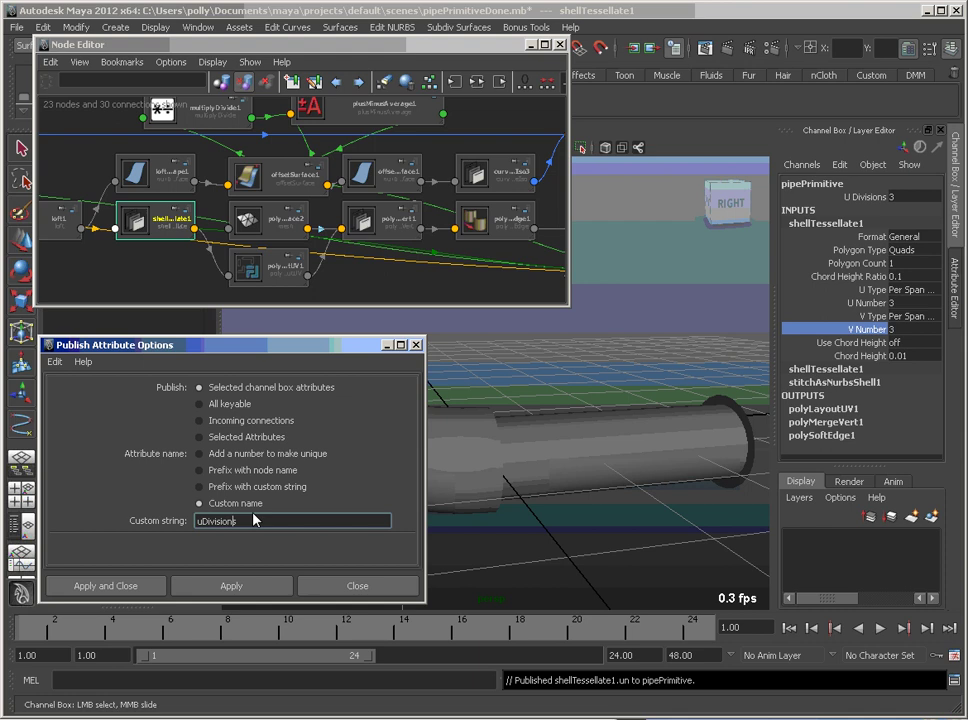
{"action": "key", "text": "BackSpace"}
{"action": "type", "text": "v"}
{"action": "left_click", "coordinate": [228, 586]}
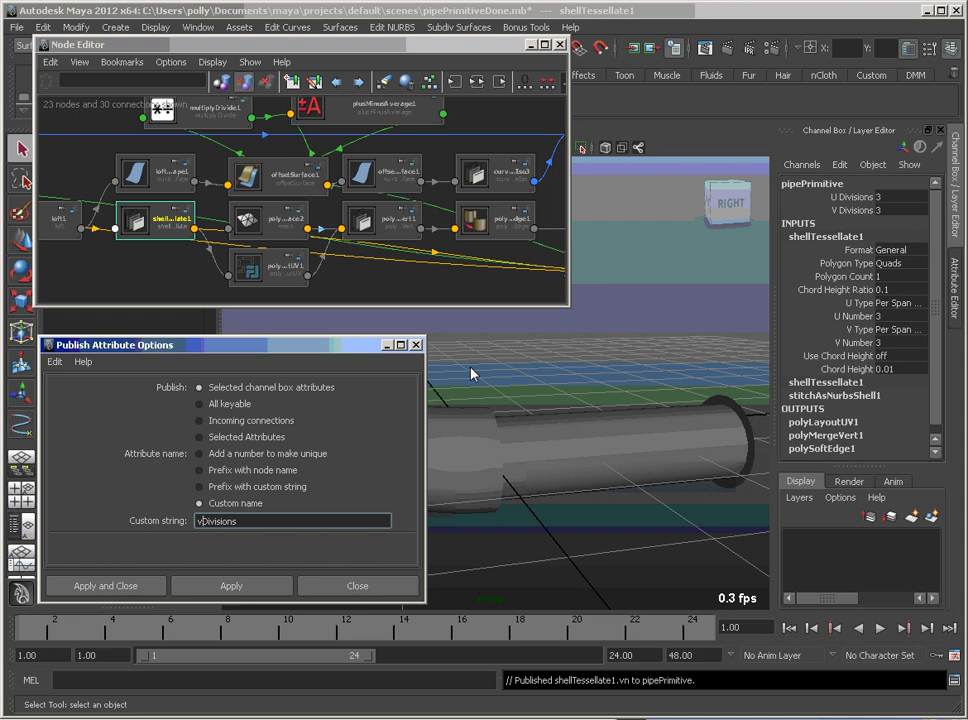
Select the pipePrimitive container node to review its published attributes, and close the publish options and Node Editor windows
{"action": "left_click", "coordinate": [491, 461]}
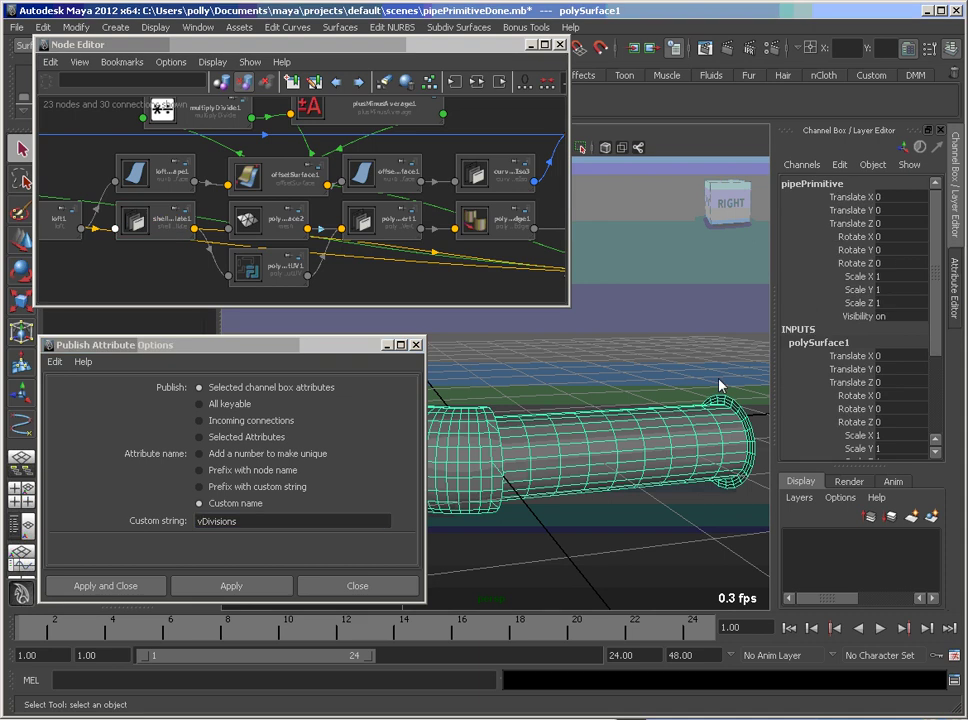
{"action": "middle_click_drag", "start_coordinate": [505, 238], "coordinate": [130, 170], "text": "alt"}
{"action": "left_click", "coordinate": [318, 210]}
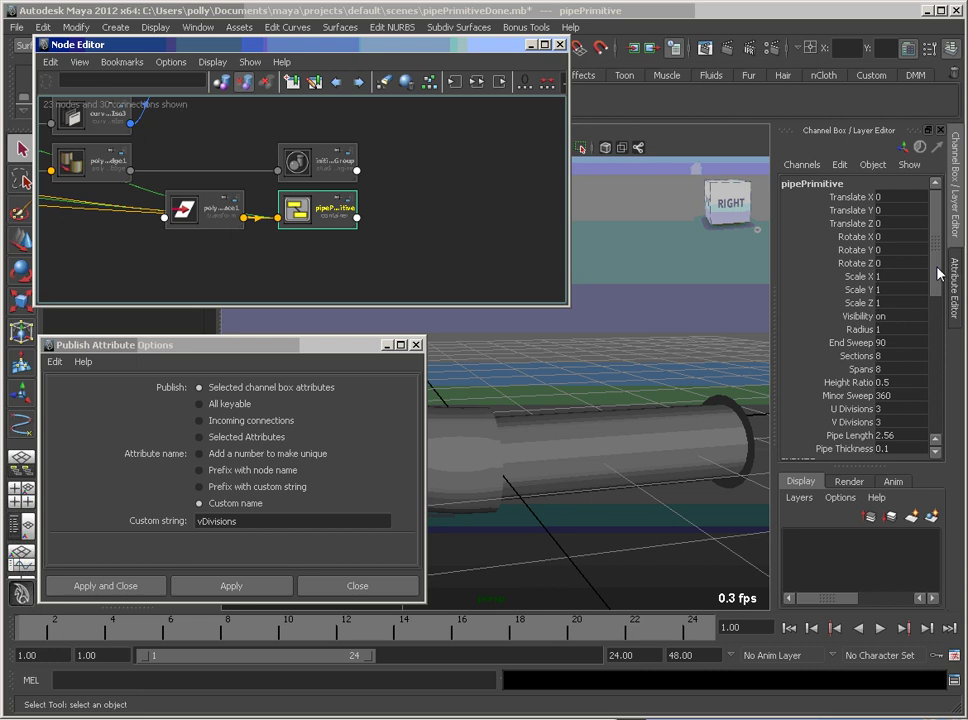
{"action": "mouse_move", "coordinate": [940, 273]}
{"action": "left_mouse_down"}
{"action": "mouse_move", "coordinate": [951, 335]}
{"action": "mouse_move", "coordinate": [950, 293]}
{"action": "mouse_move", "coordinate": [932, 278]}
{"action": "left_mouse_up"}
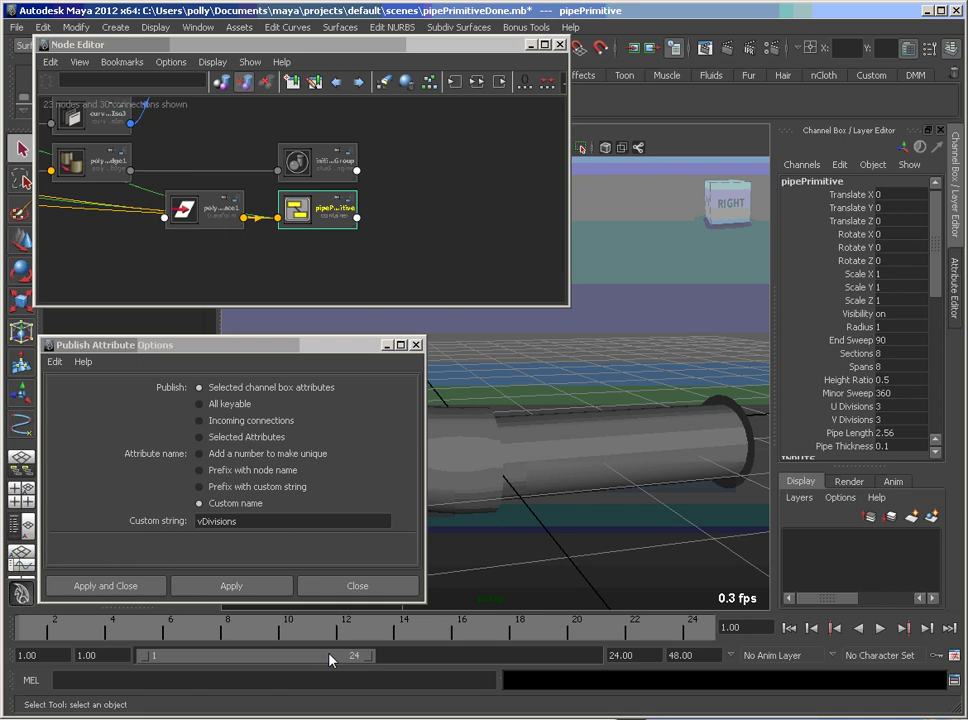
{"action": "left_click", "coordinate": [372, 586]}
{"action": "left_click", "coordinate": [560, 44]}
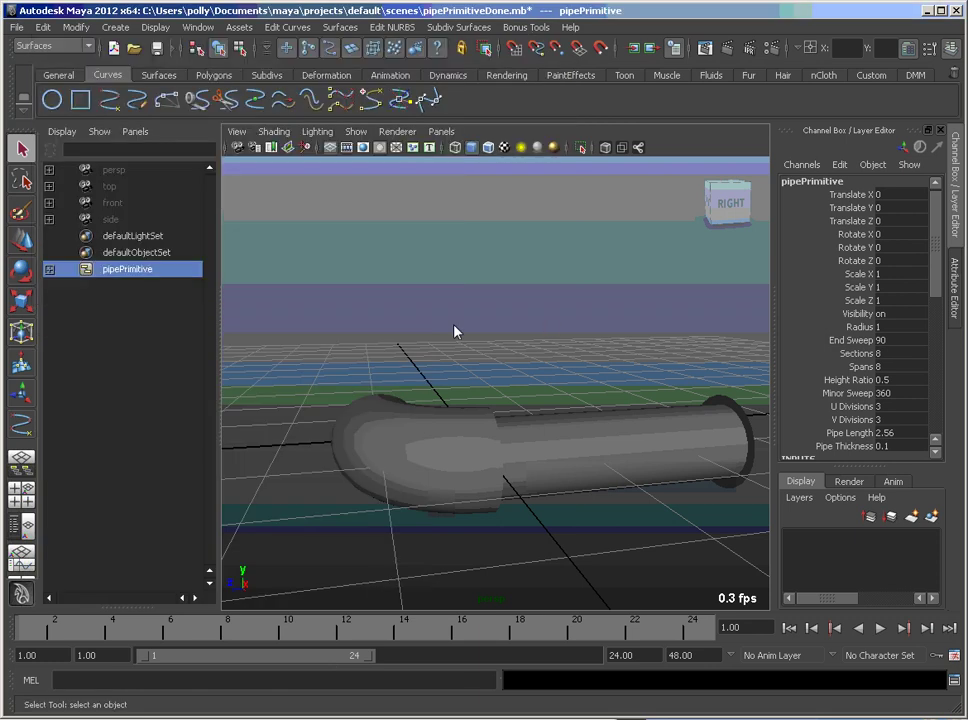
Assign pipeIcon.png from the project's images folder as the pipePrimitive asset's icon and enable Black Box
{"action": "key", "text": "ctrl+a"}
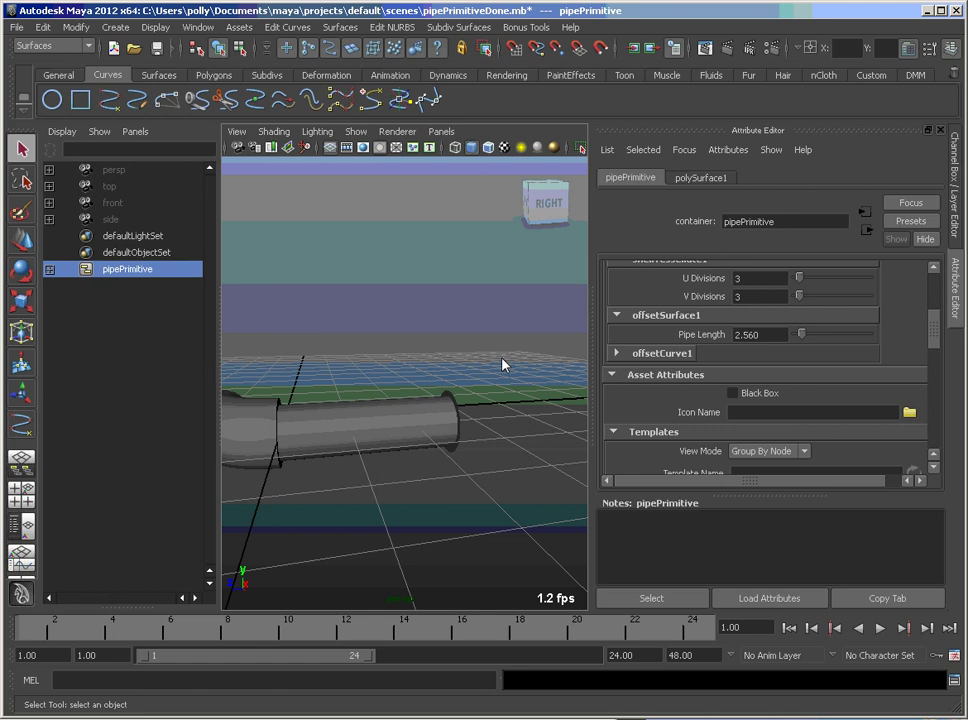
{"action": "left_click_drag", "start_coordinate": [566, 372], "coordinate": [450, 349], "text": "alt"}
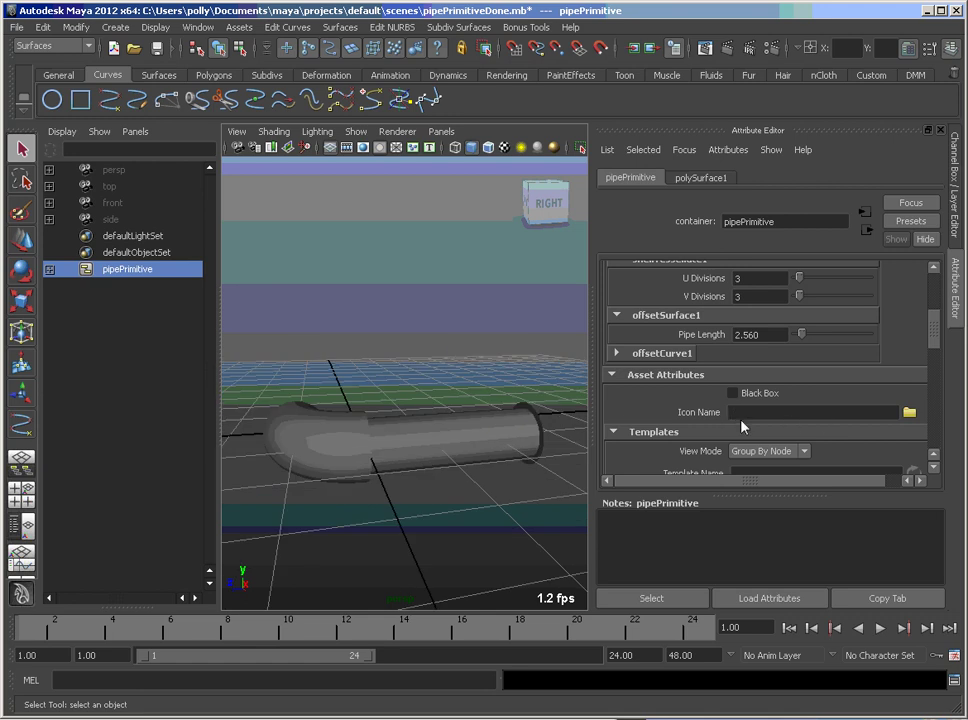
{"action": "left_click", "coordinate": [909, 413]}
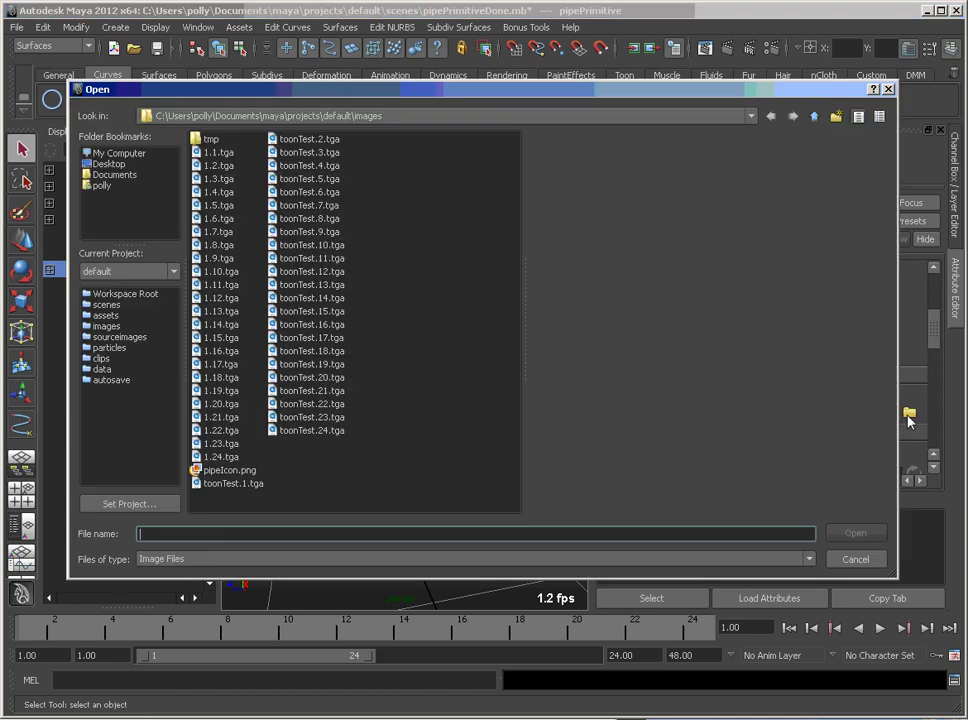
{"action": "left_click", "coordinate": [245, 471]}
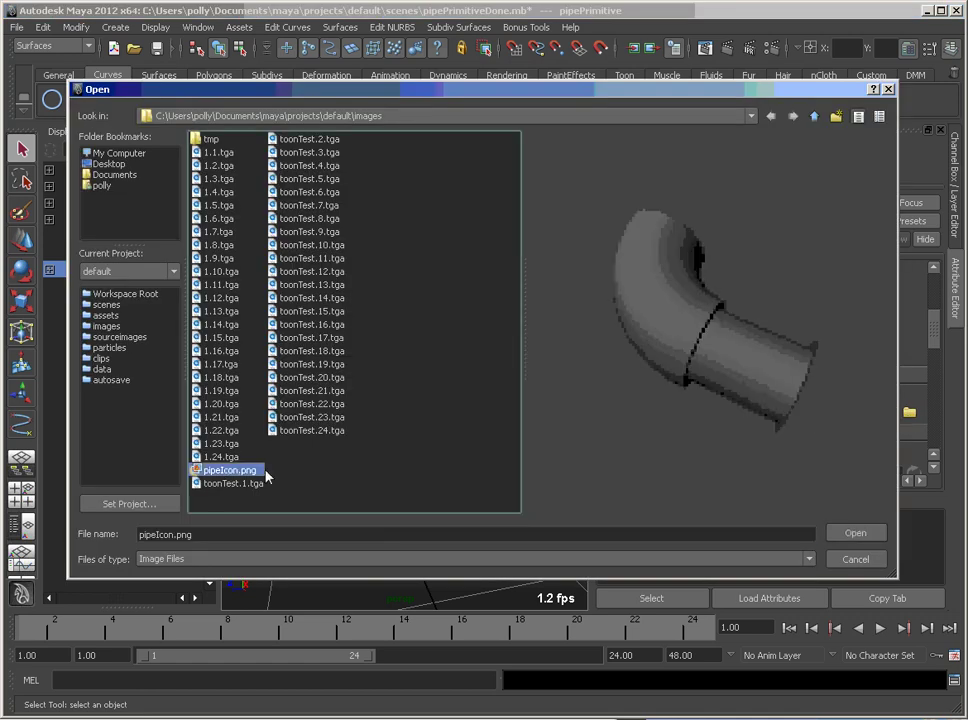
{"action": "left_click", "coordinate": [856, 535]}
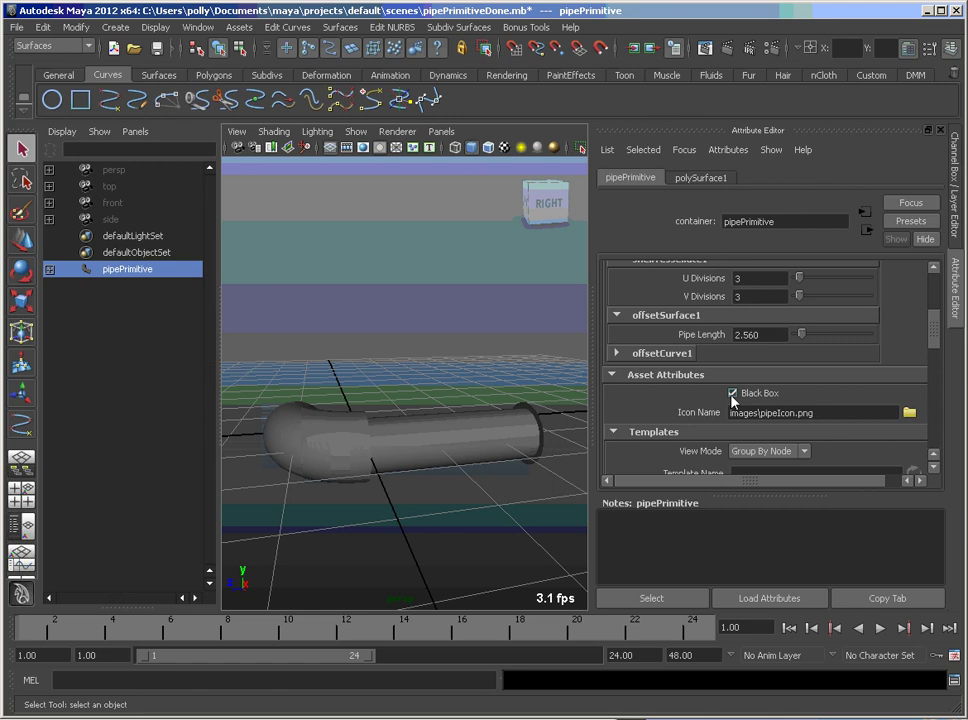
Expand pipePrimitive in the Outliner and compare the attributes exposed by the asset and by its polySurface1 child
{"action": "left_click", "coordinate": [49, 269]}
{"action": "left_click", "coordinate": [120, 287]}
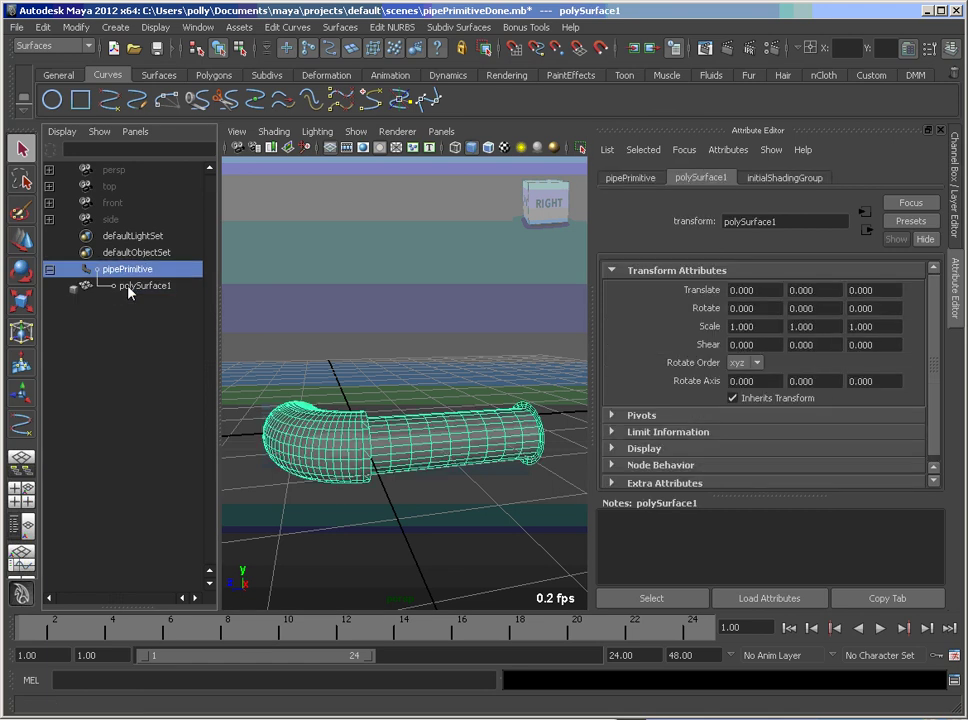
{"action": "left_click", "coordinate": [134, 272]}
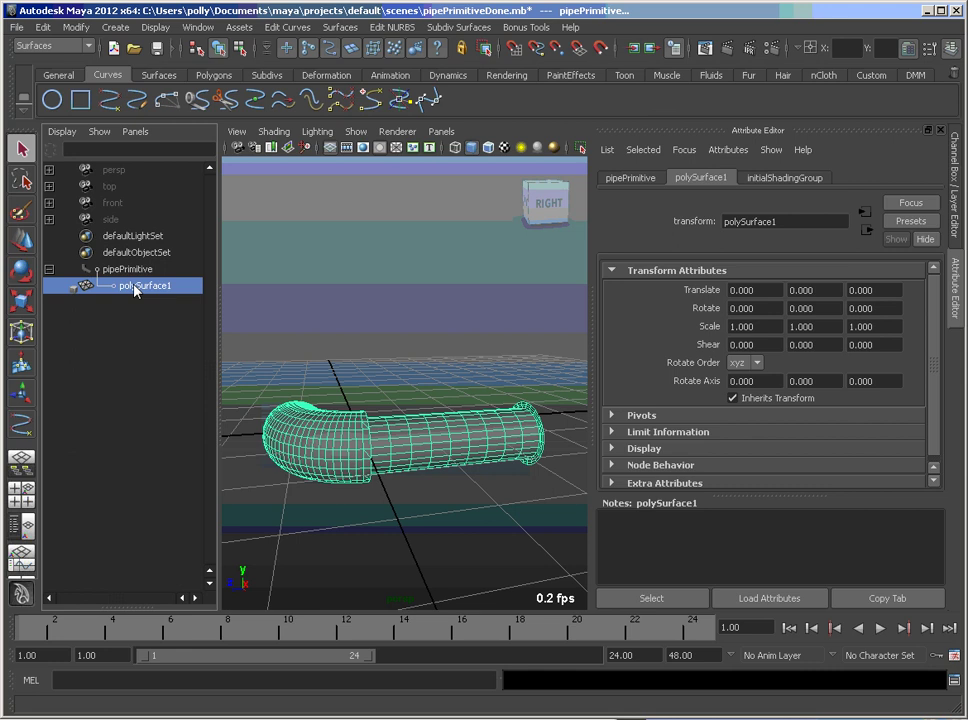
{"action": "key", "text": "ctrl+a"}
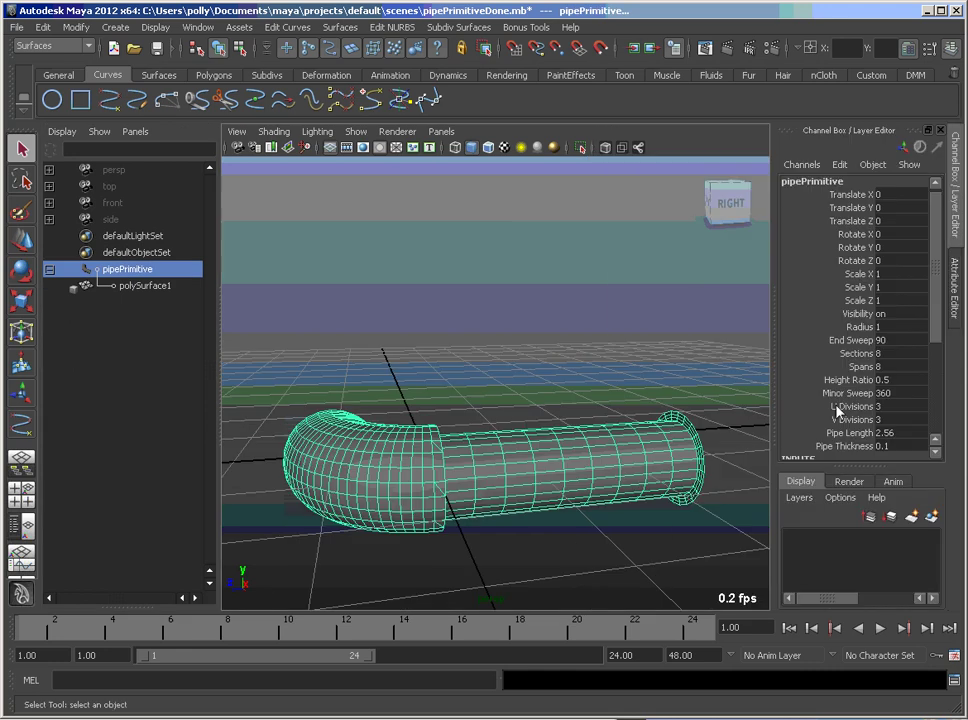
{"action": "scroll", "coordinate": [940, 441], "scroll_direction": "down", "scroll_amount": 5}
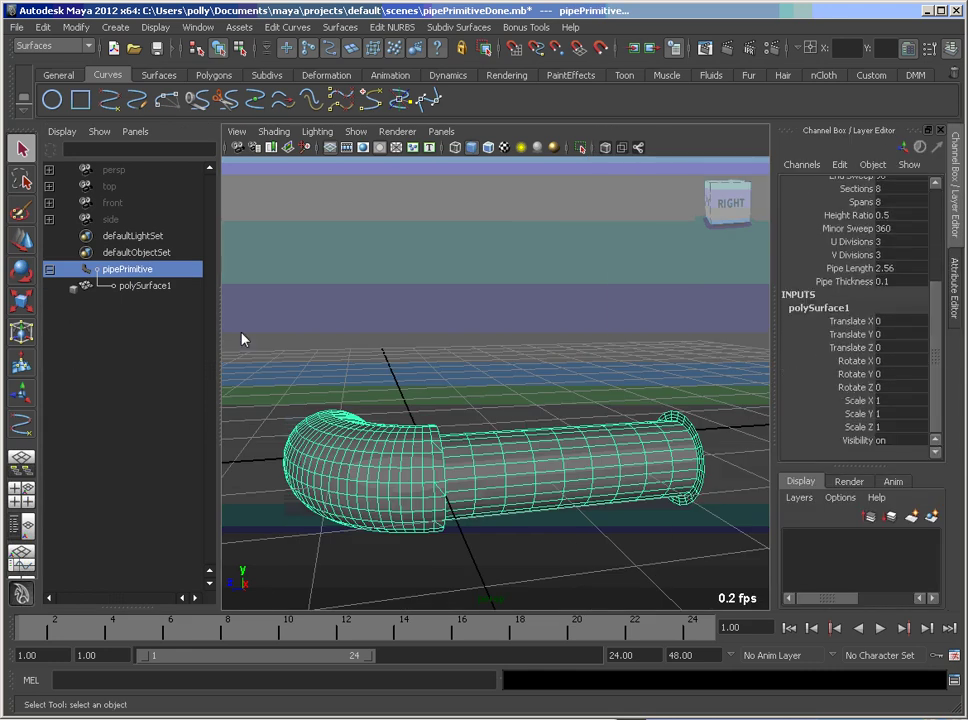
{"action": "left_click", "coordinate": [148, 287]}
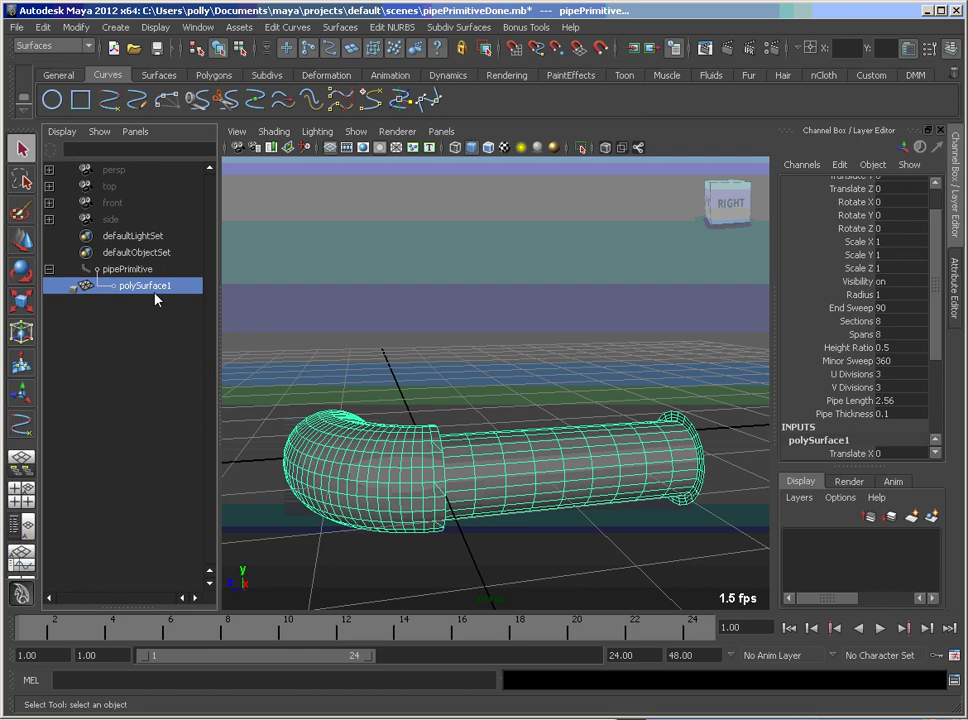
{"action": "left_click", "coordinate": [128, 270]}
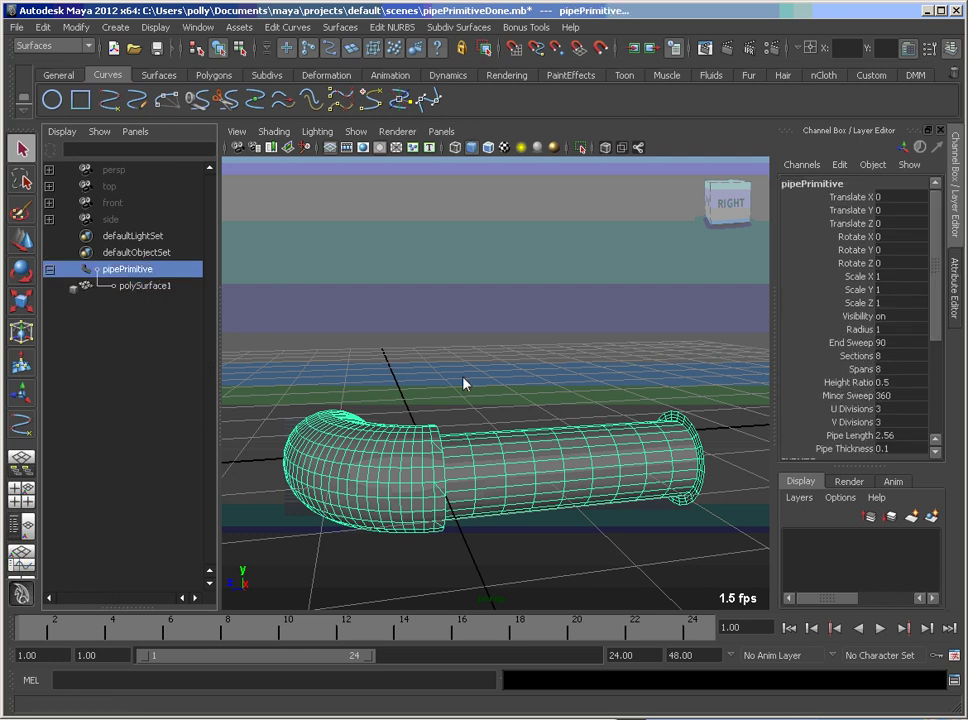
Clear the selection, reselect the pipePrimitive asset and display its container settings in the Attribute Editor
{"action": "left_click", "coordinate": [464, 351]}
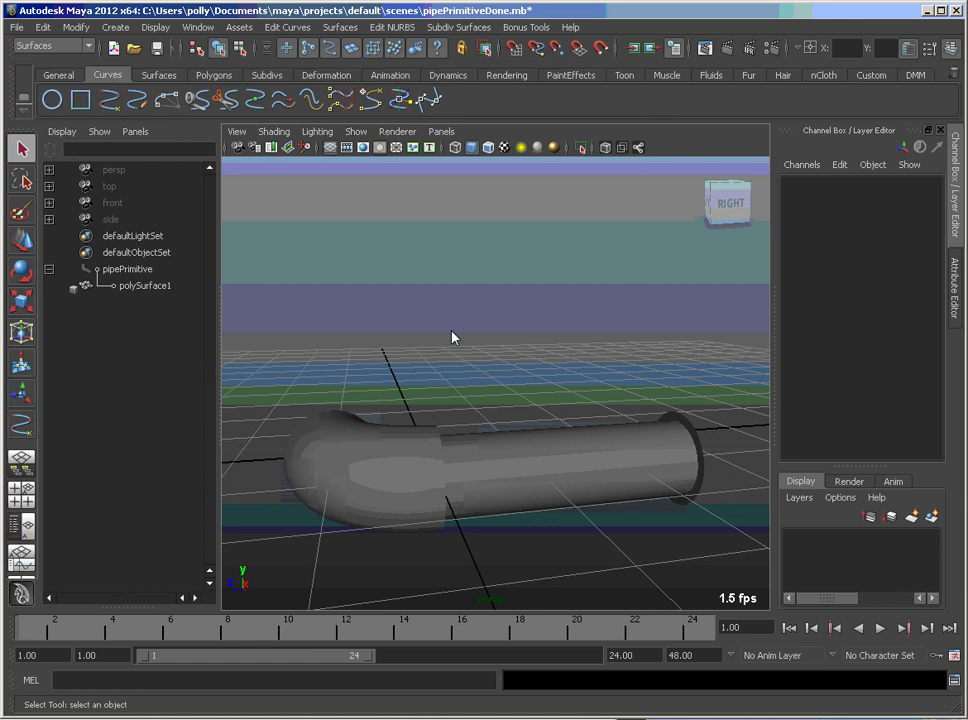
{"action": "key", "text": "ctrl+a"}
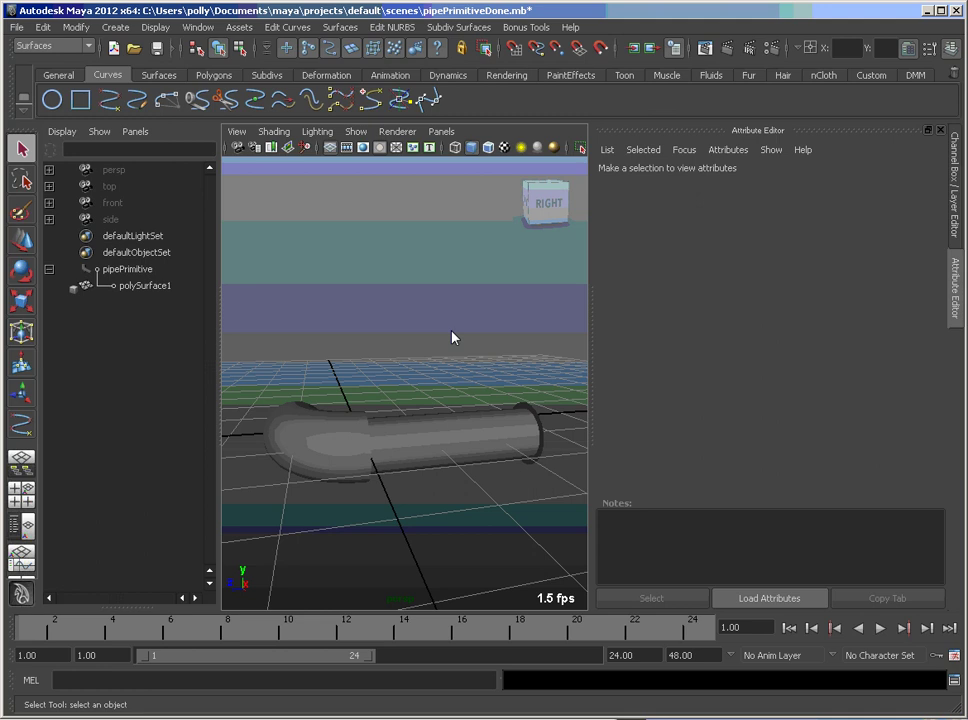
{"action": "left_click", "coordinate": [165, 270]}
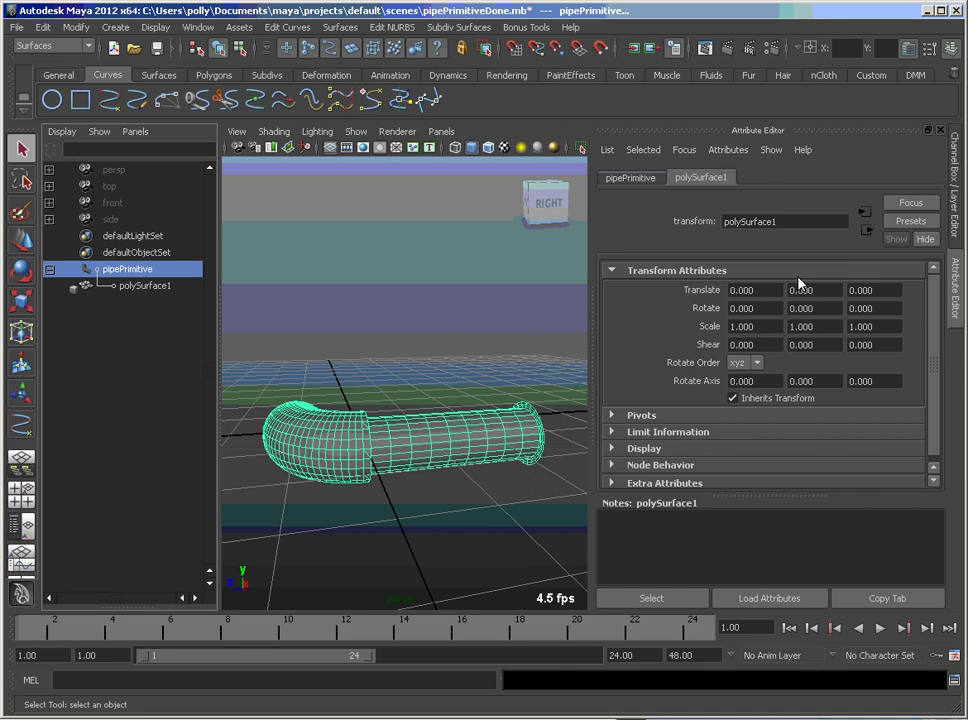
{"action": "left_click", "coordinate": [652, 178]}
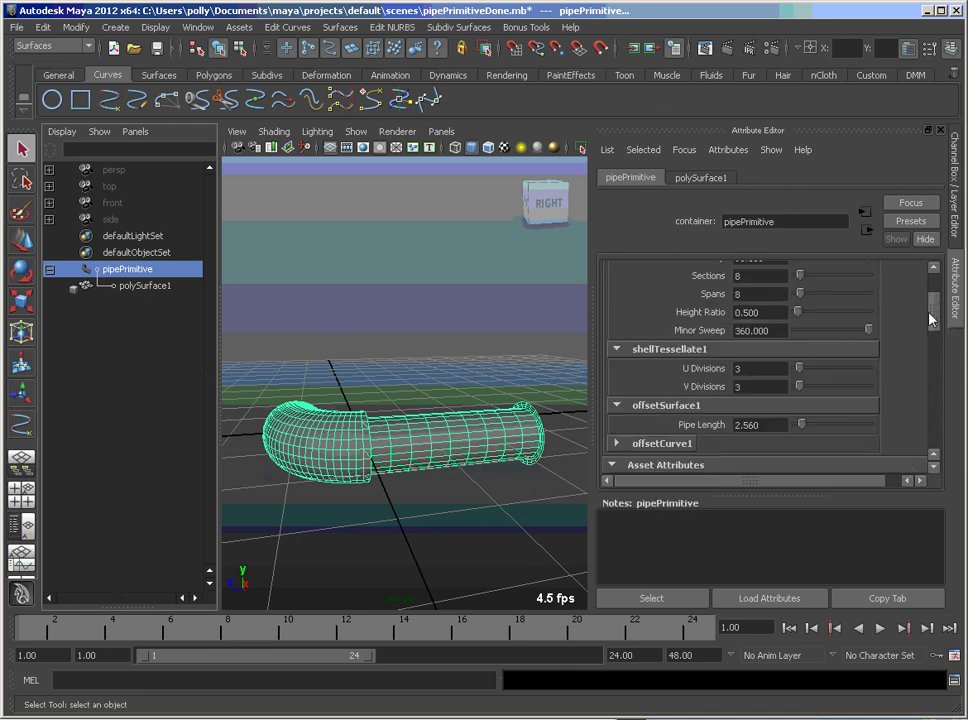